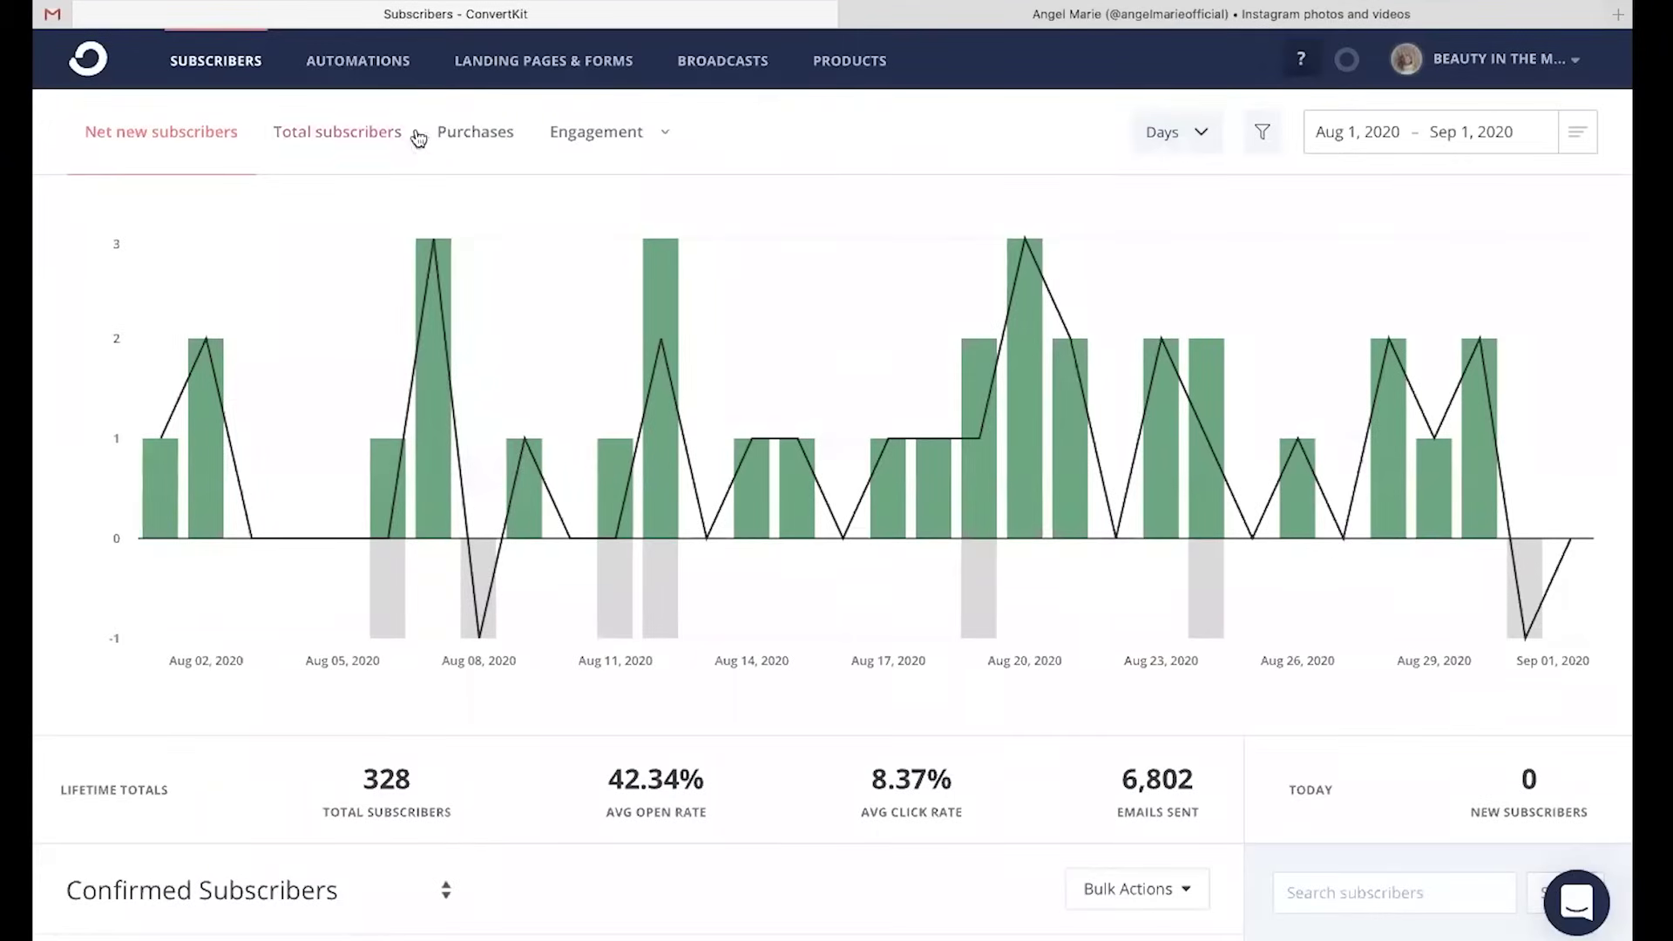
From Landing Pages & Forms, start a new signup to reach the Form or Landing Page choice
left_click(538, 70)
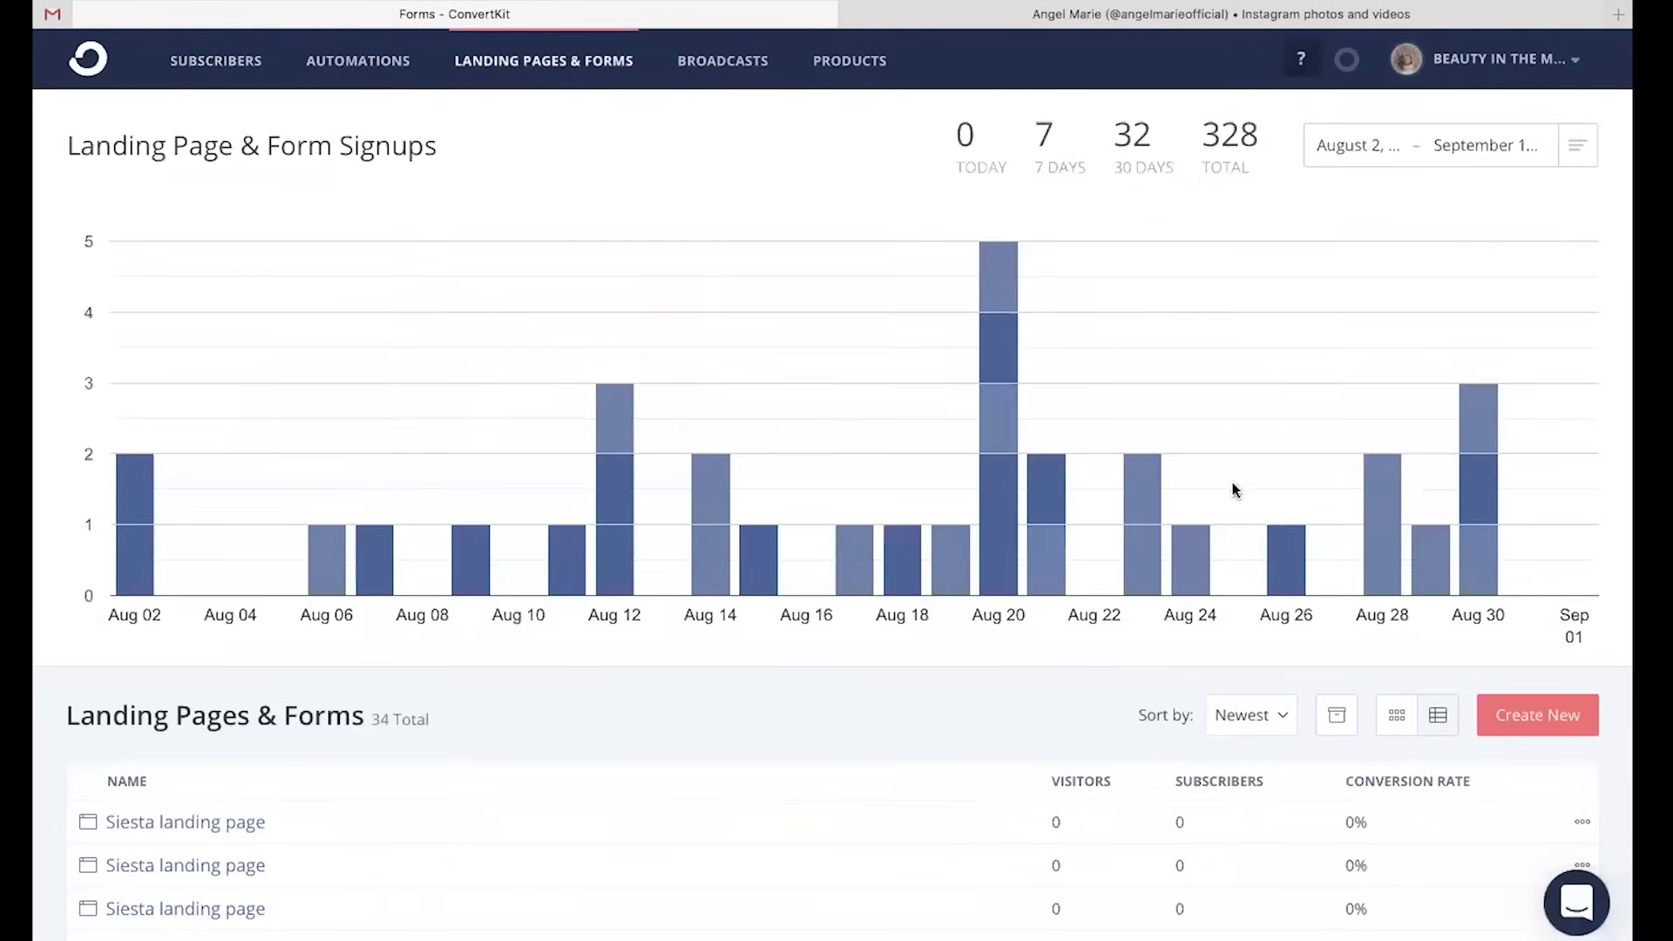
left_click(1530, 717)
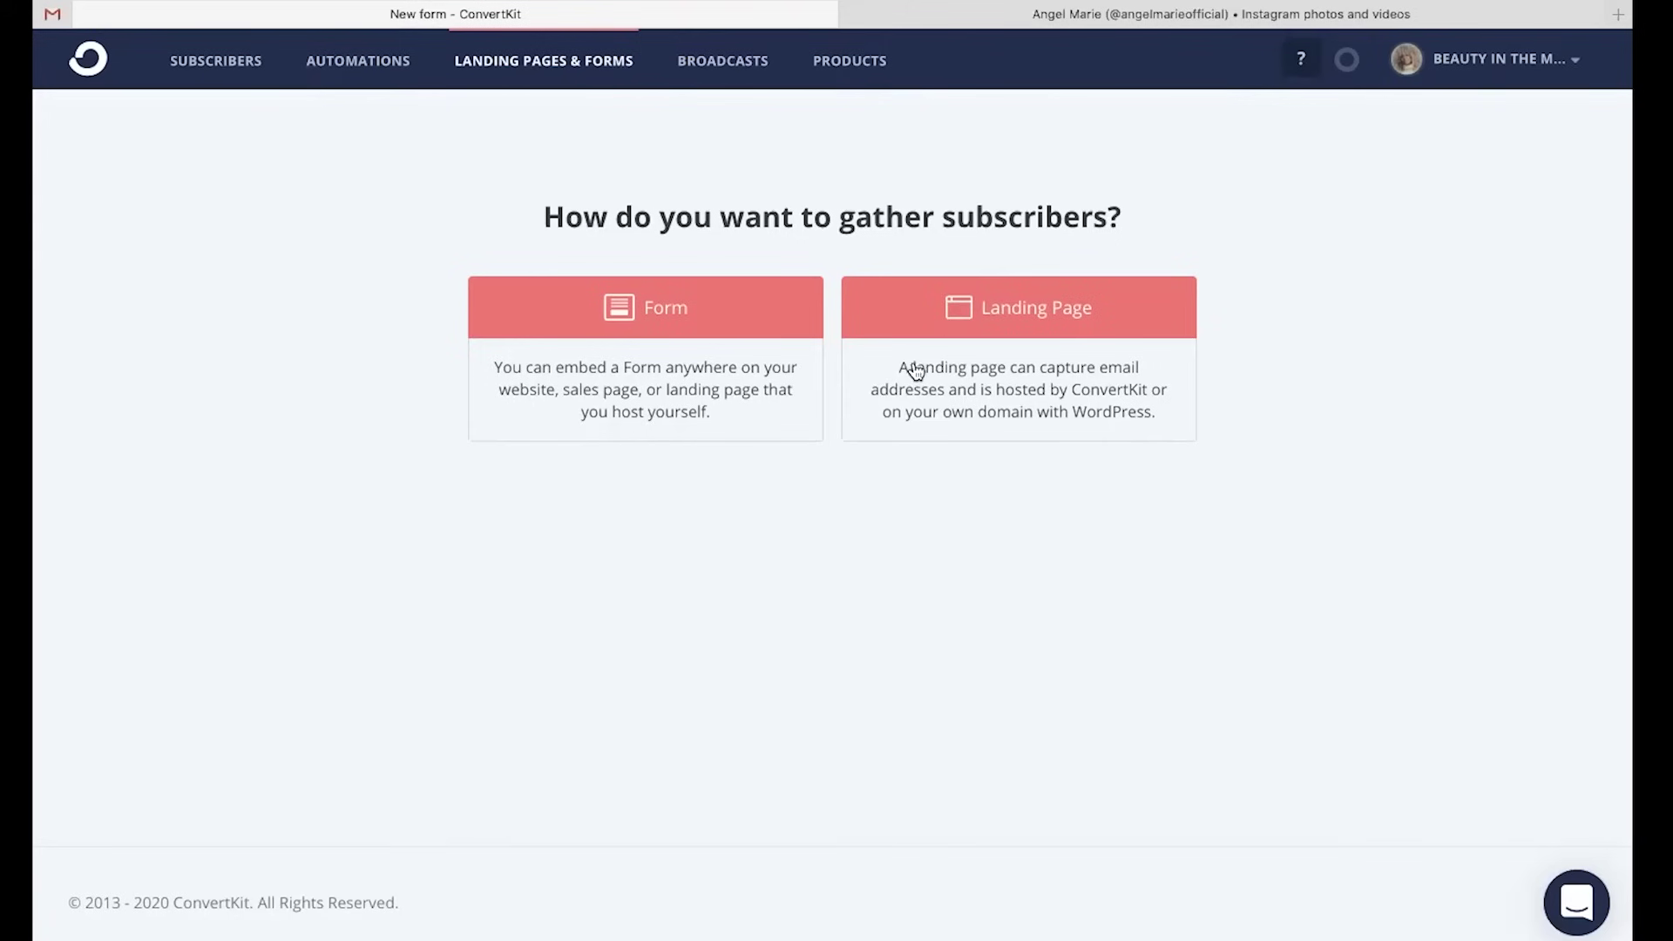
Create a new landing page from the Siesta template
left_click(1052, 322)
scroll(185, 429, "down", 2)
scroll(186, 429, "down", 12)
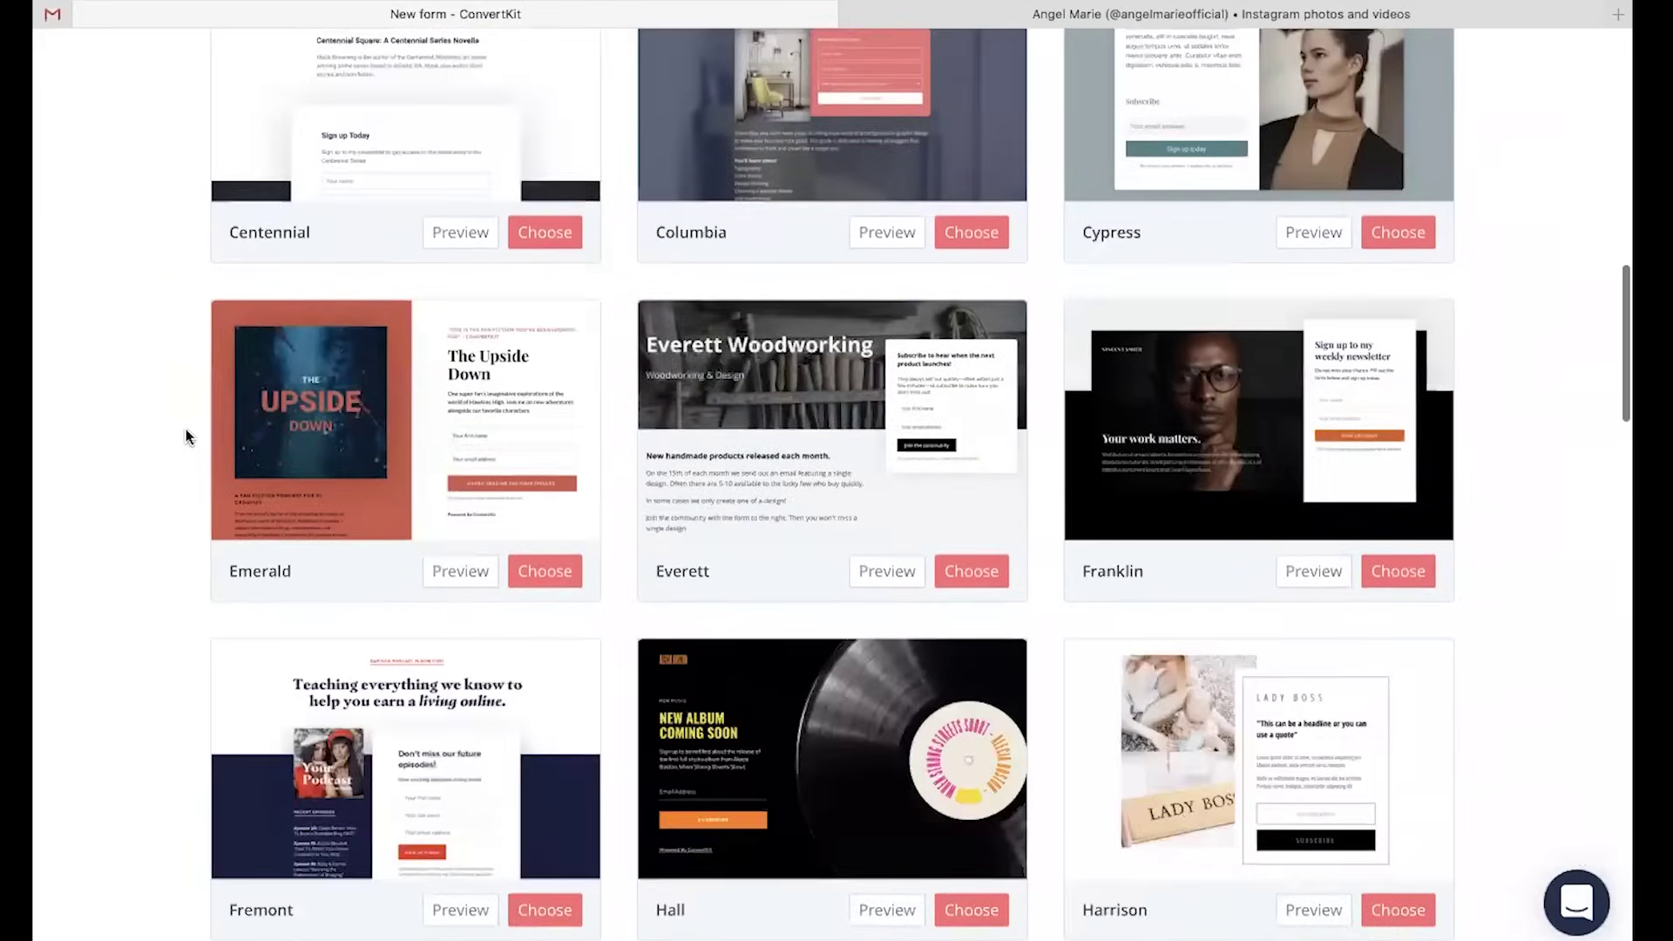
scroll(186, 429, "down", 14)
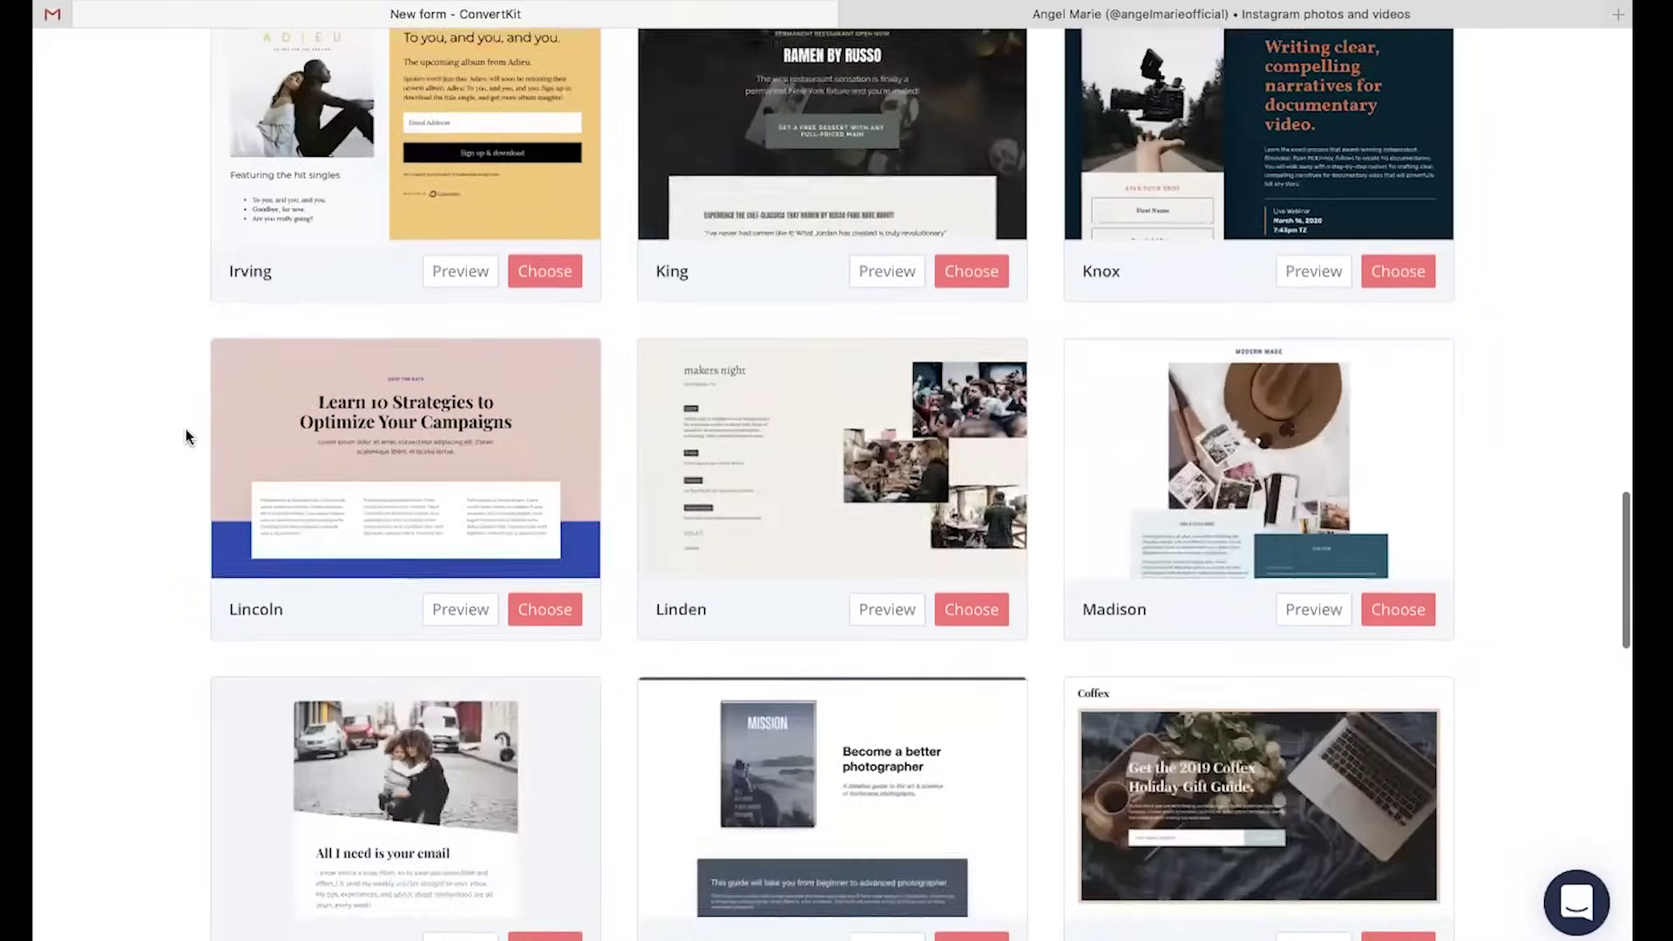
scroll(186, 428, "down", 16)
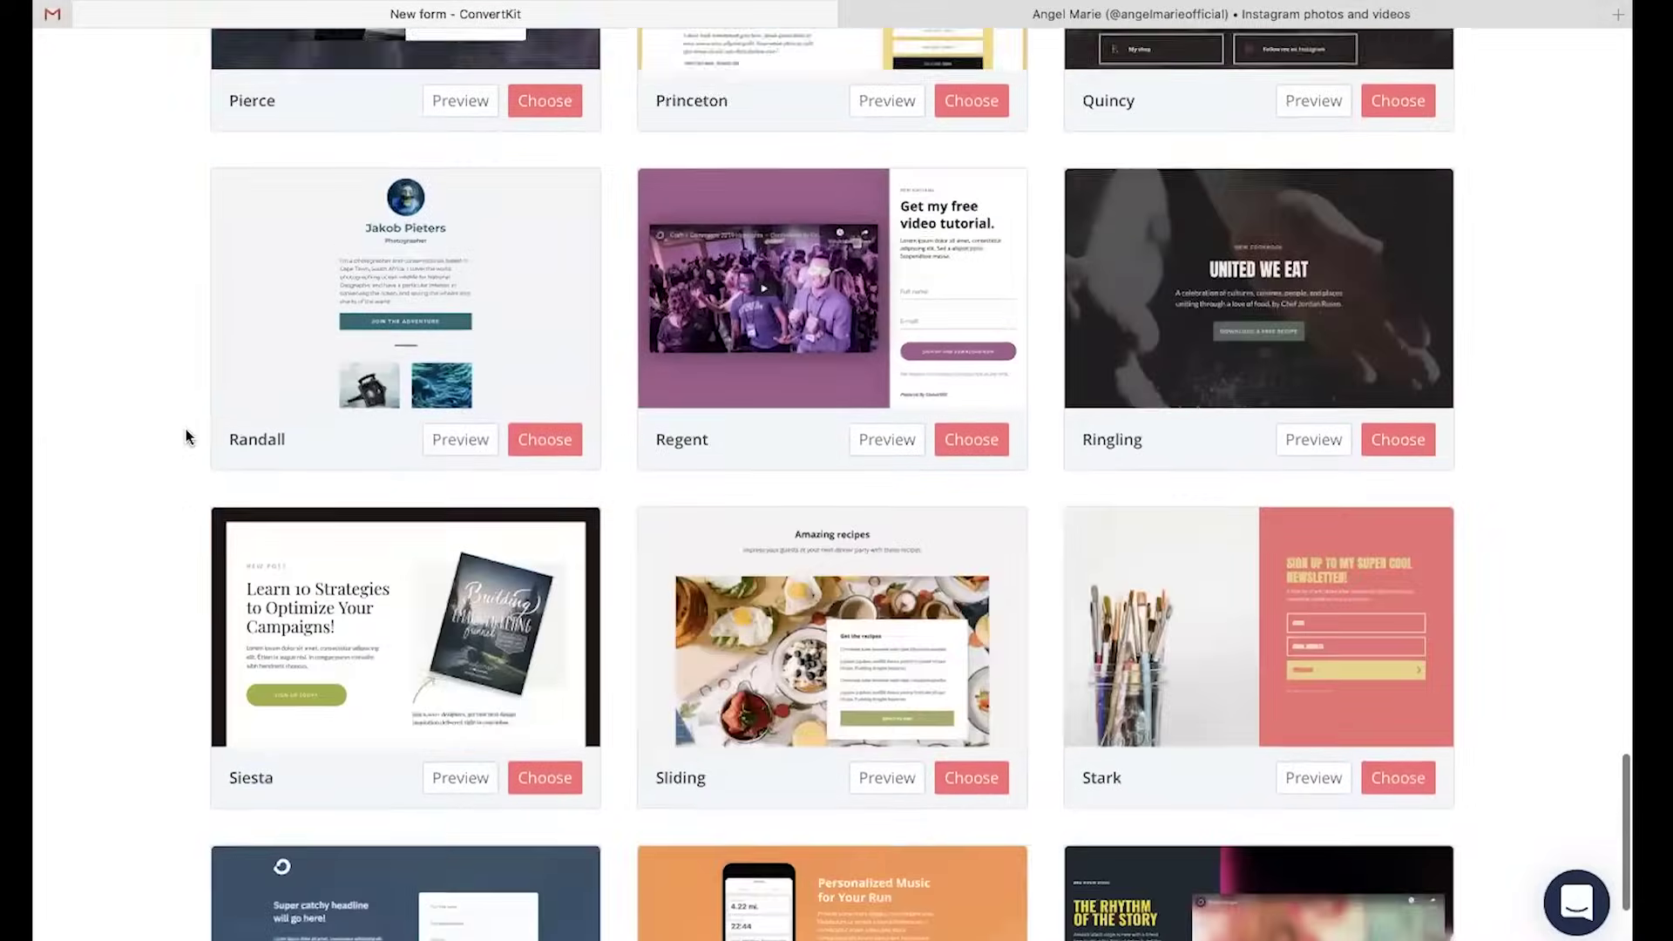
scroll(186, 429, "down", 3)
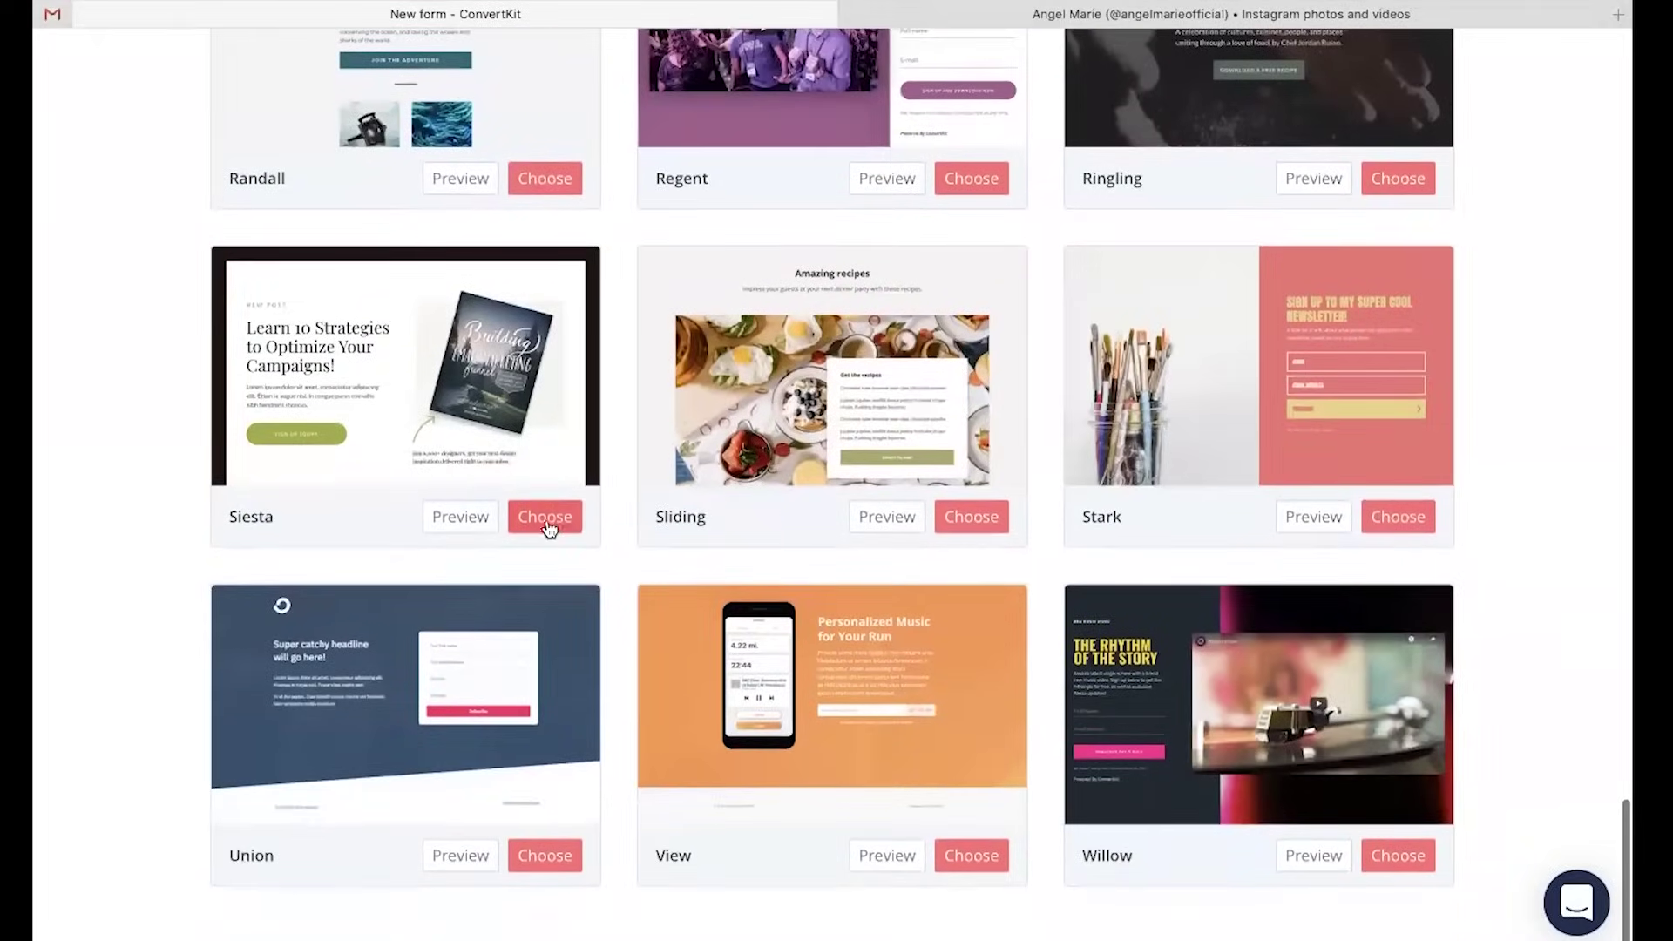
left_click(547, 518)
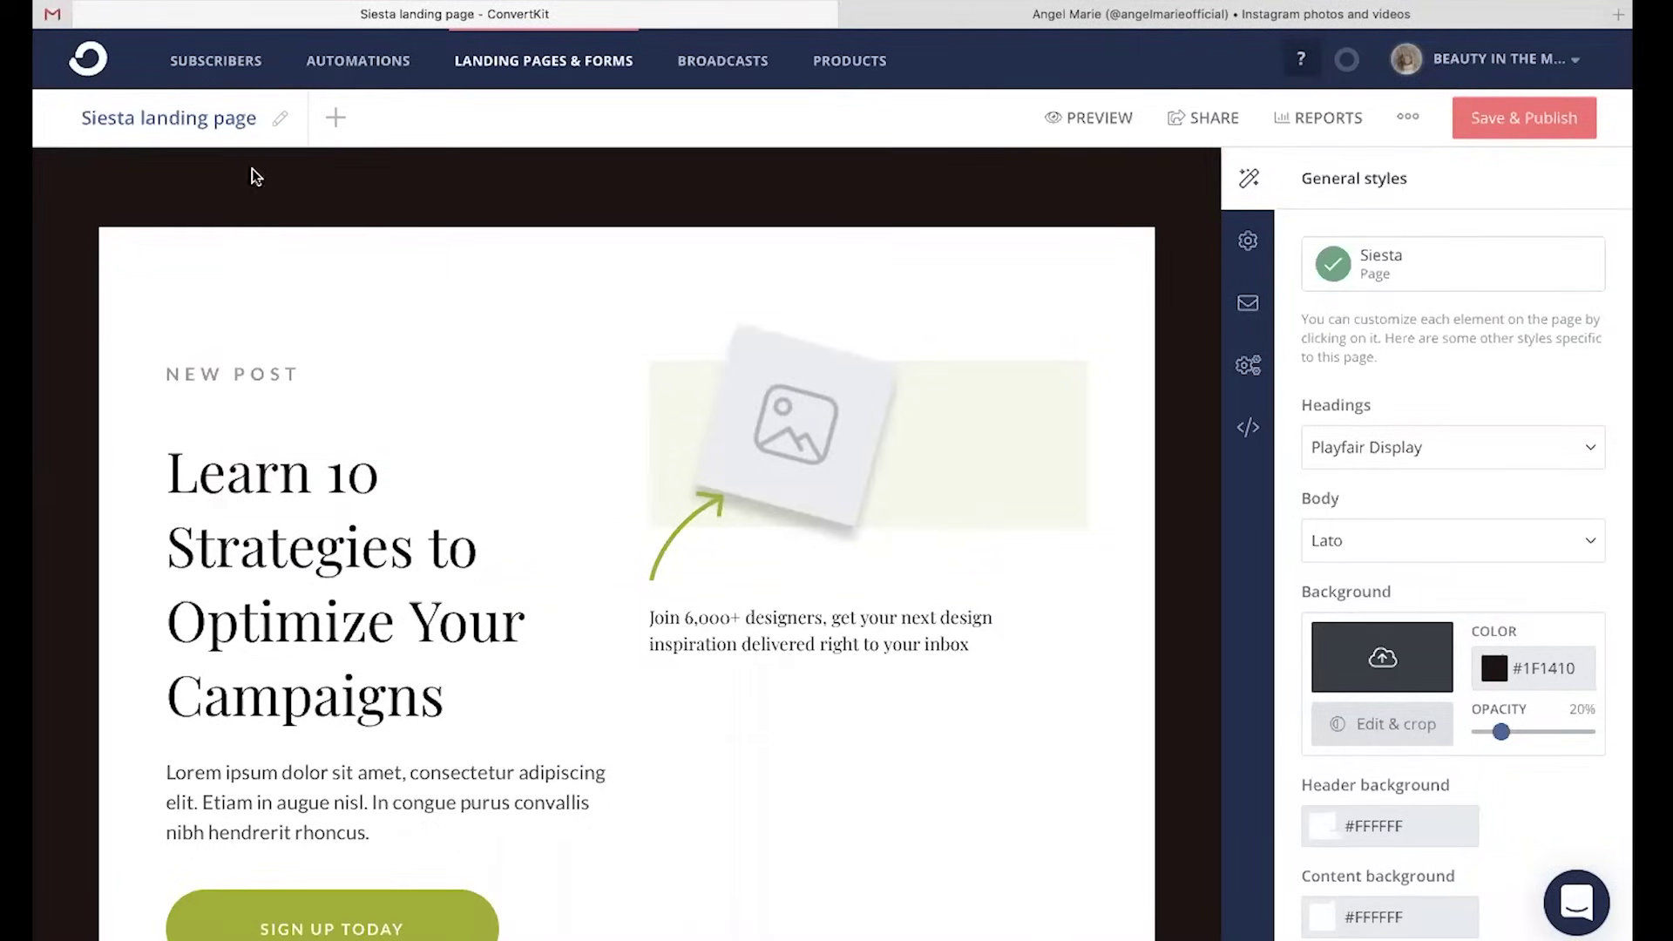
Rename the landing page to 'goal setting workbook'
left_click(277, 126)
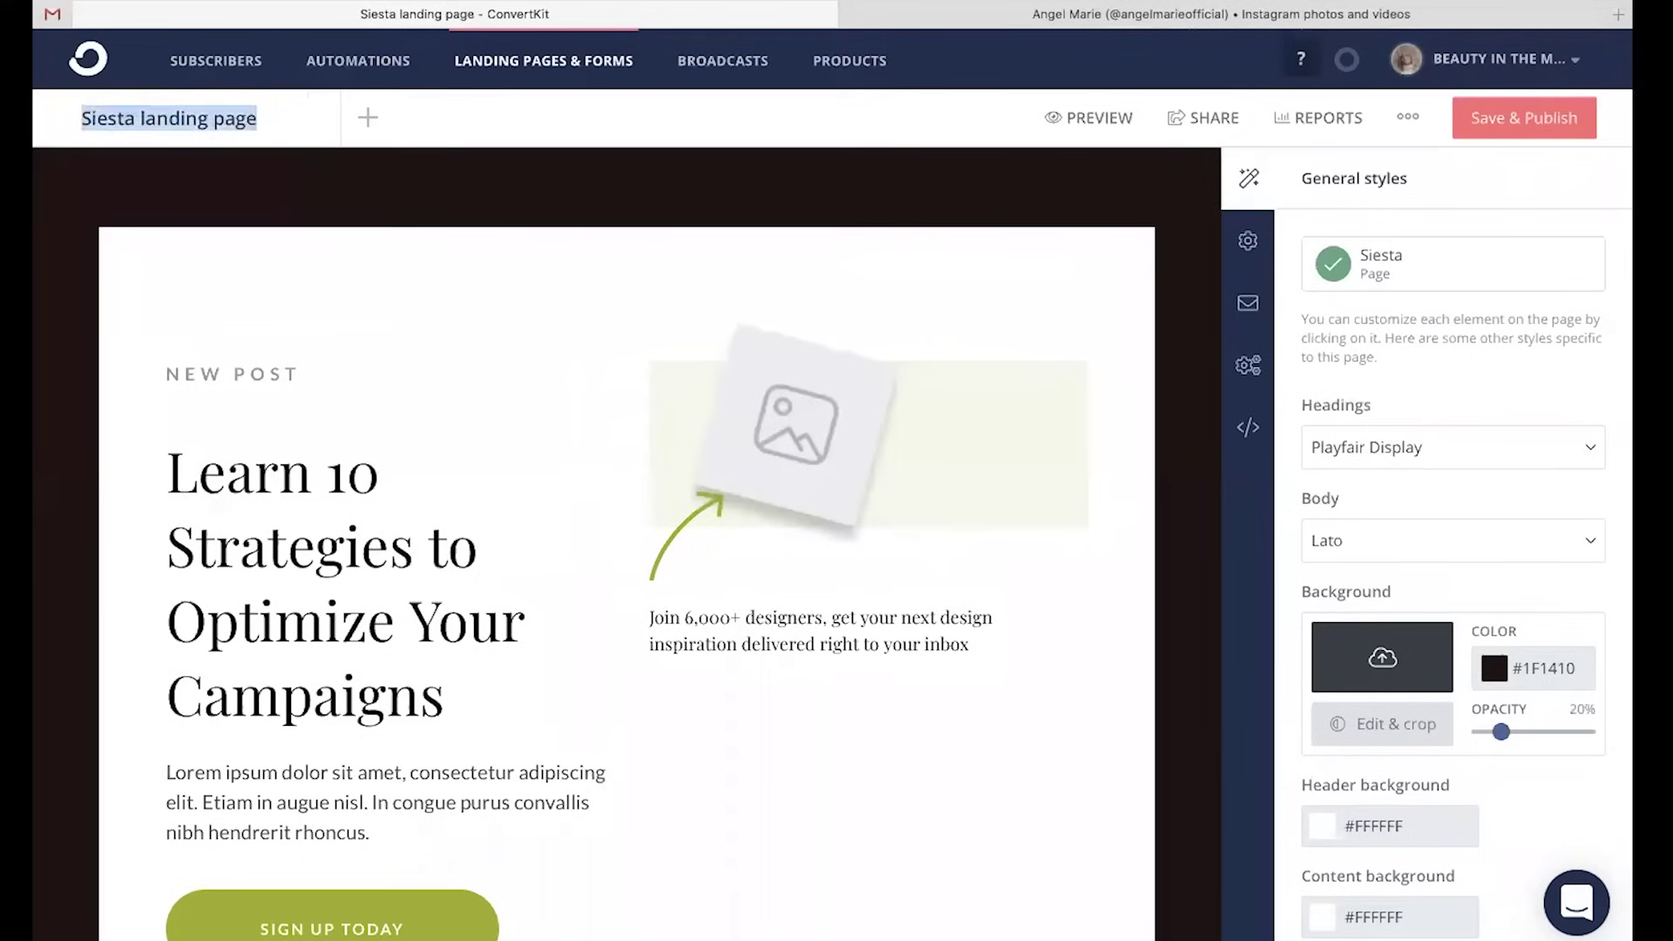
key("BackSpace")
type("goal")
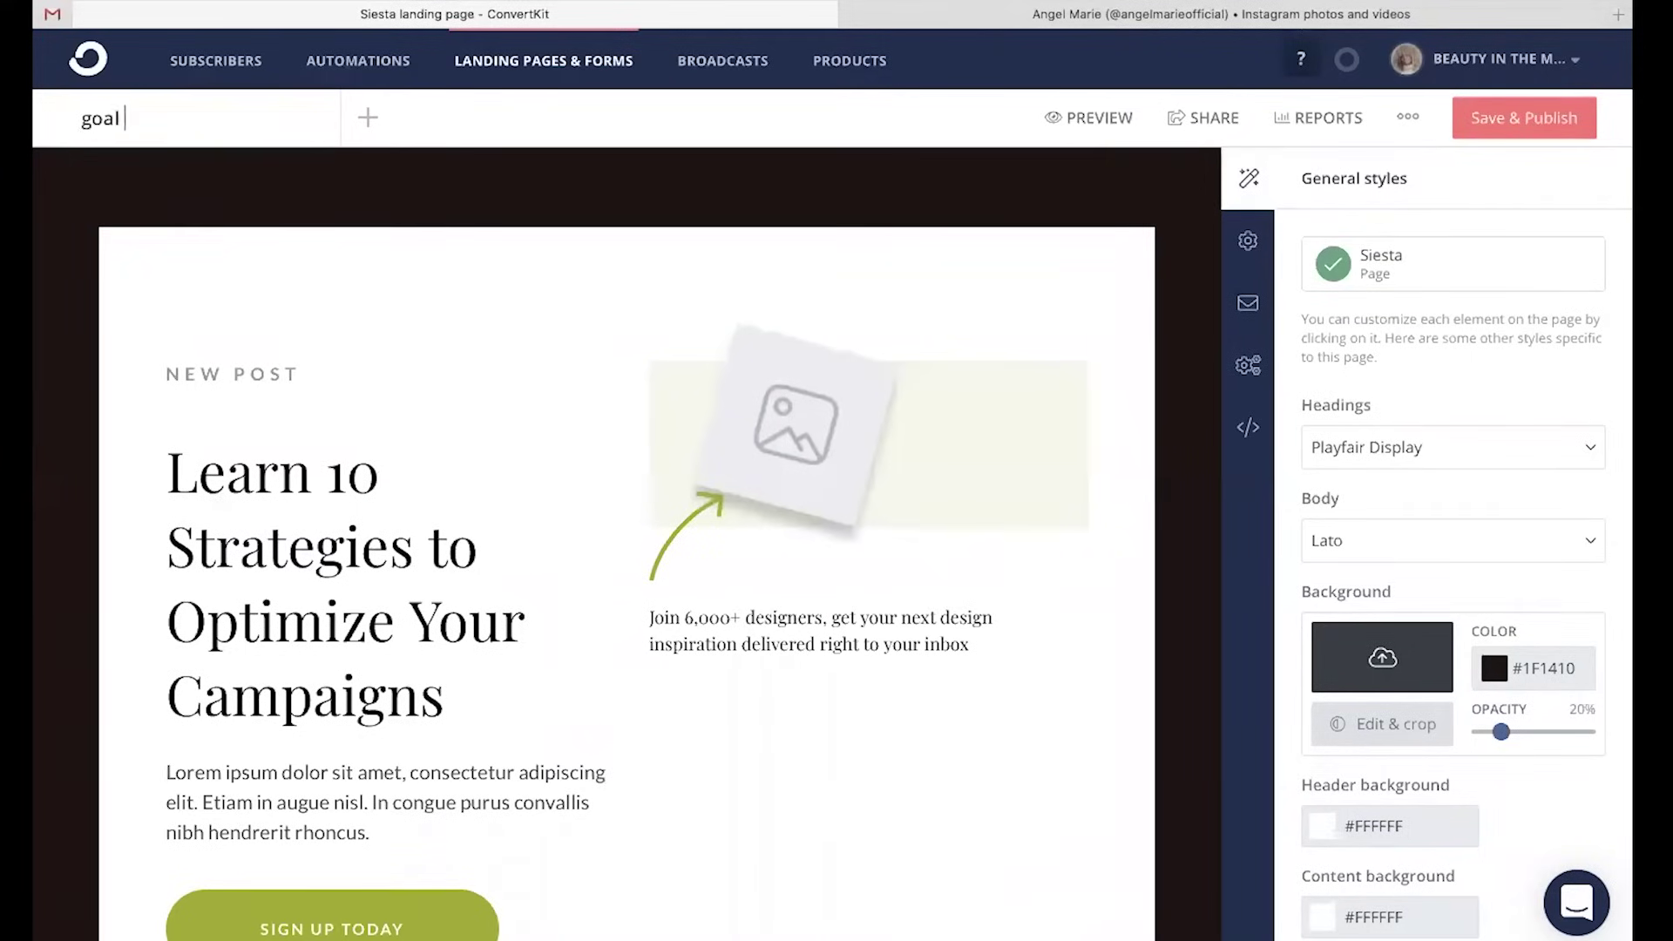
type(" setting workbook")
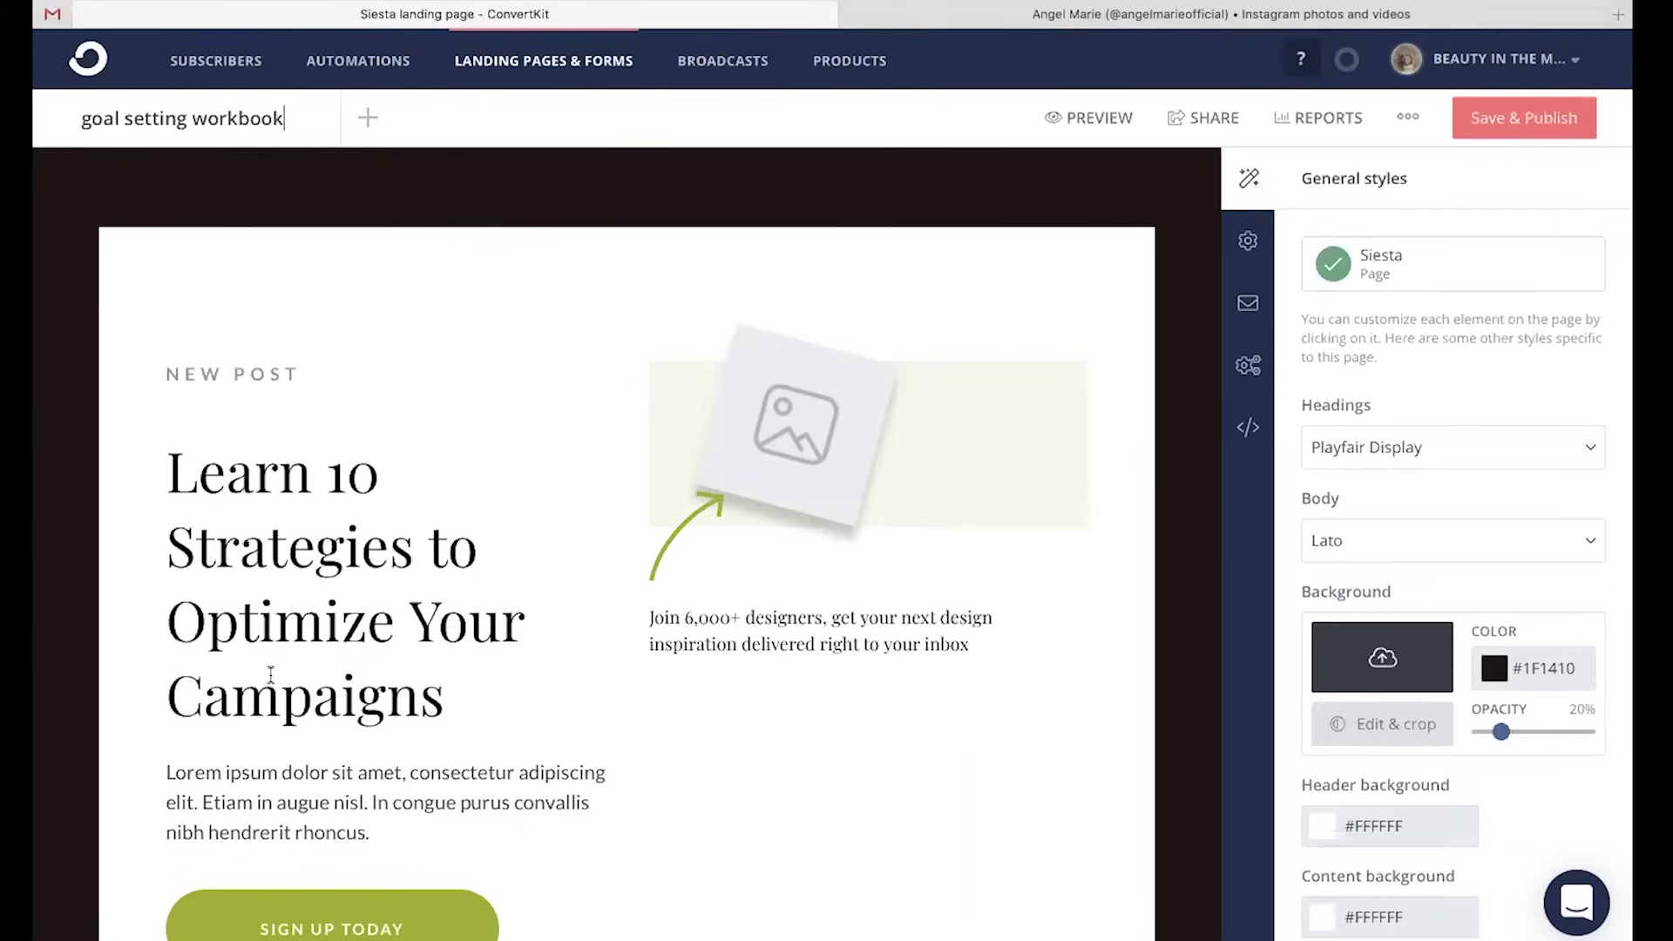
Replace the template headline with 'How to _?'
scroll(270, 675, "down", 3)
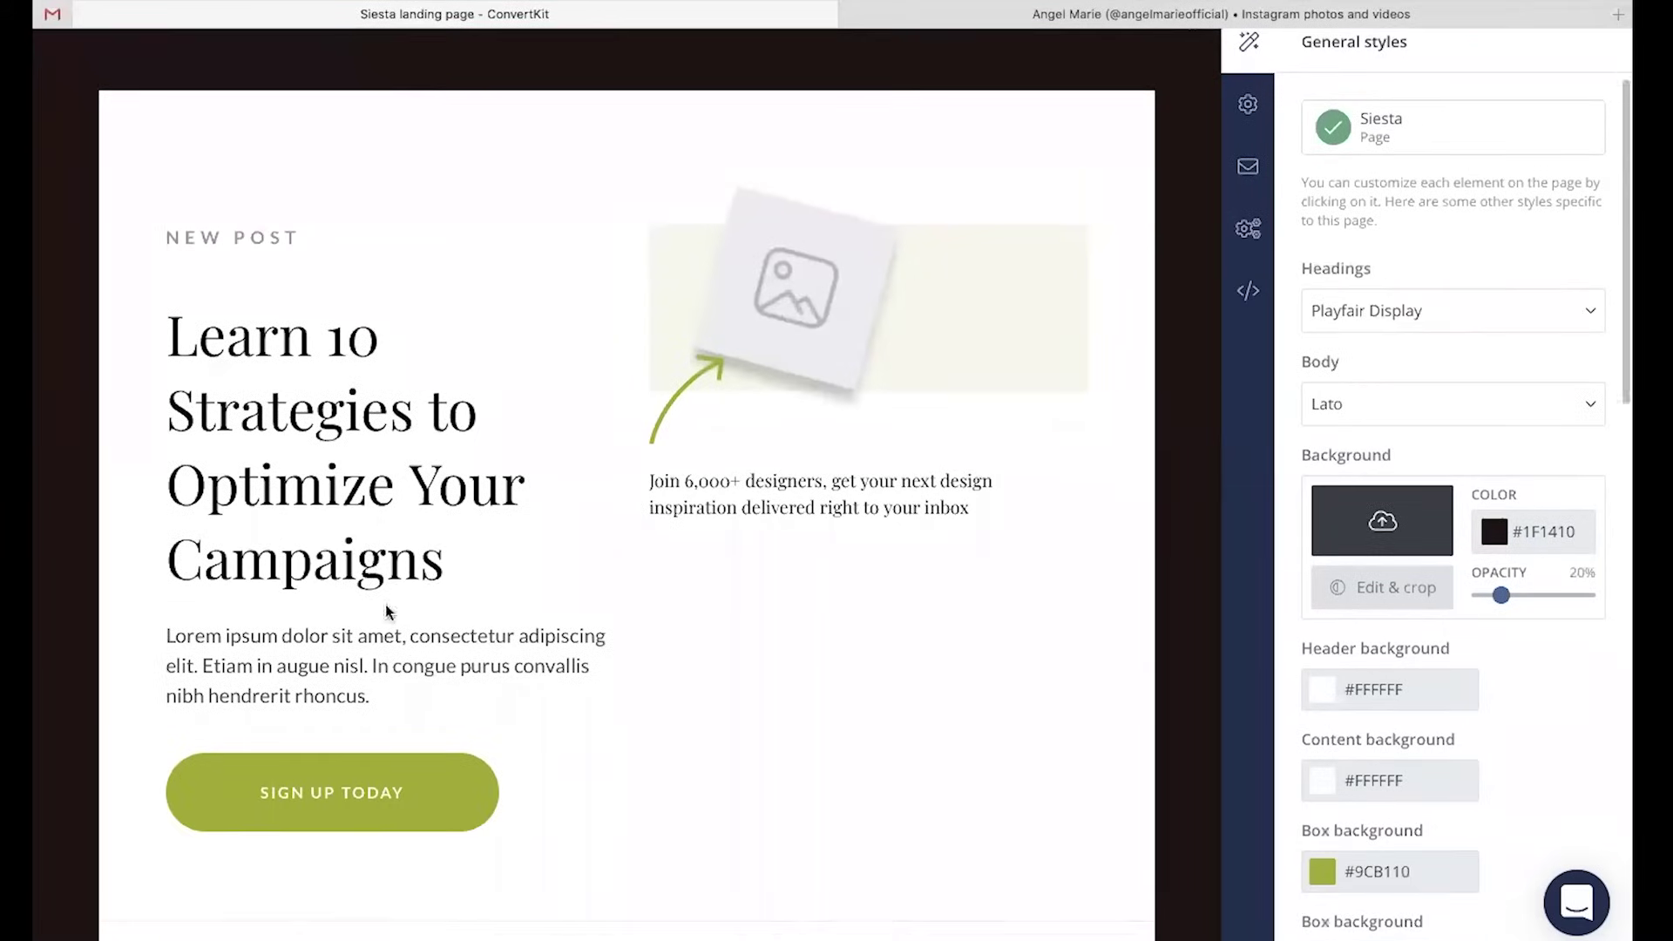
left_click_drag(448, 560, 167, 336)
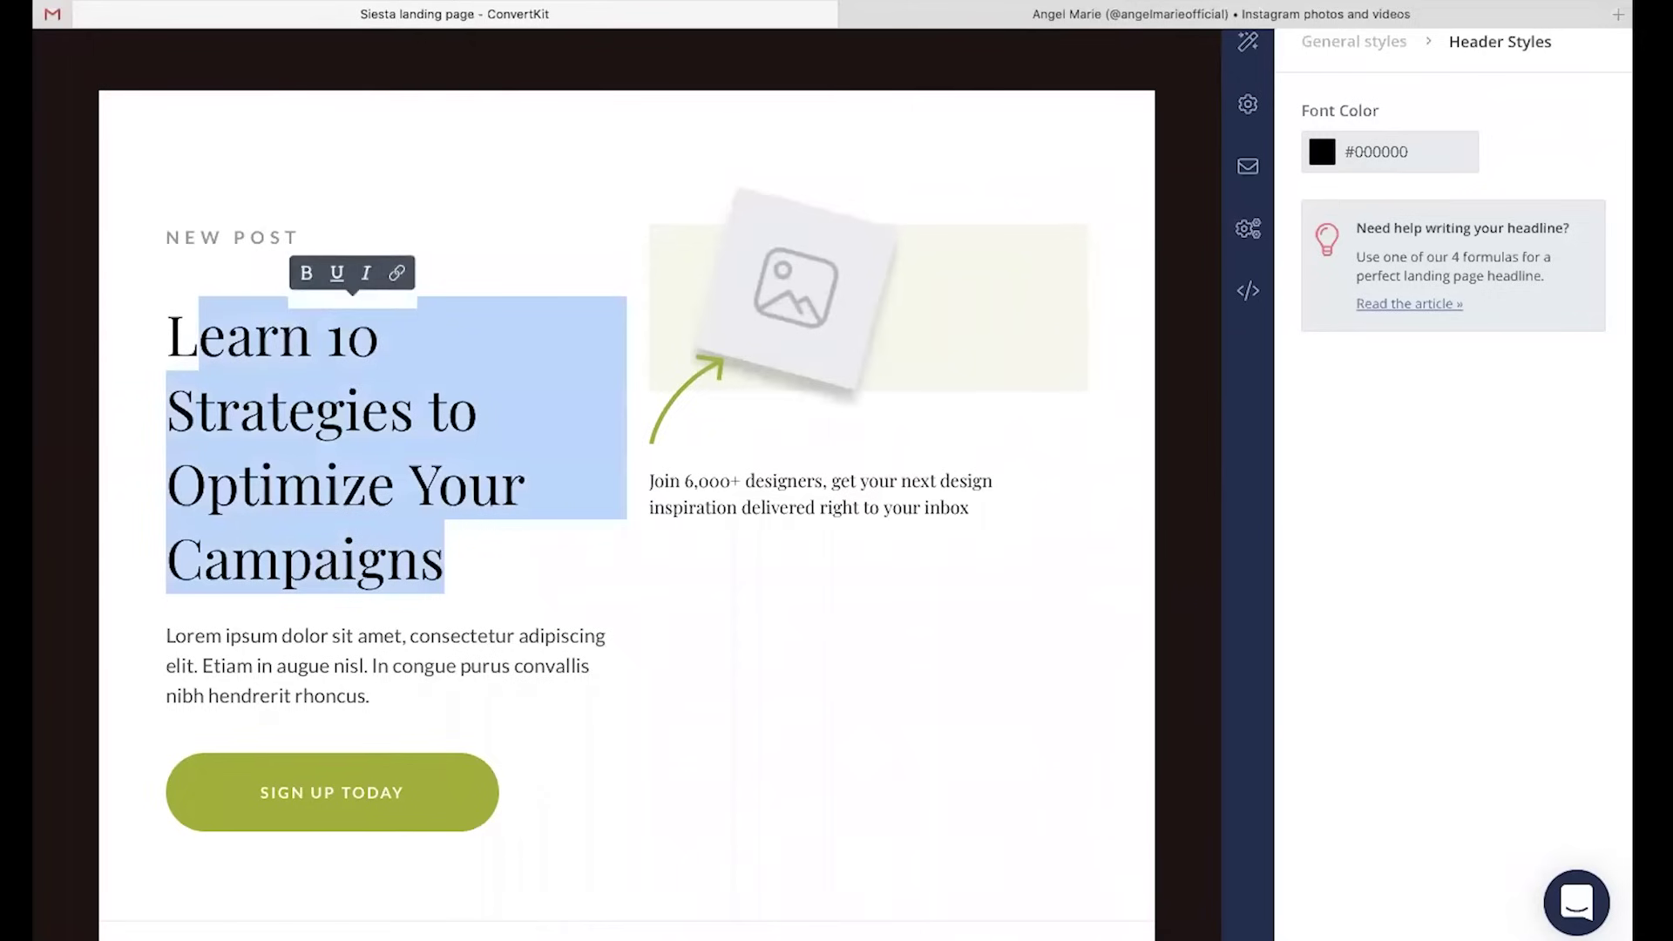
key("BackSpace")
type("How to _?")
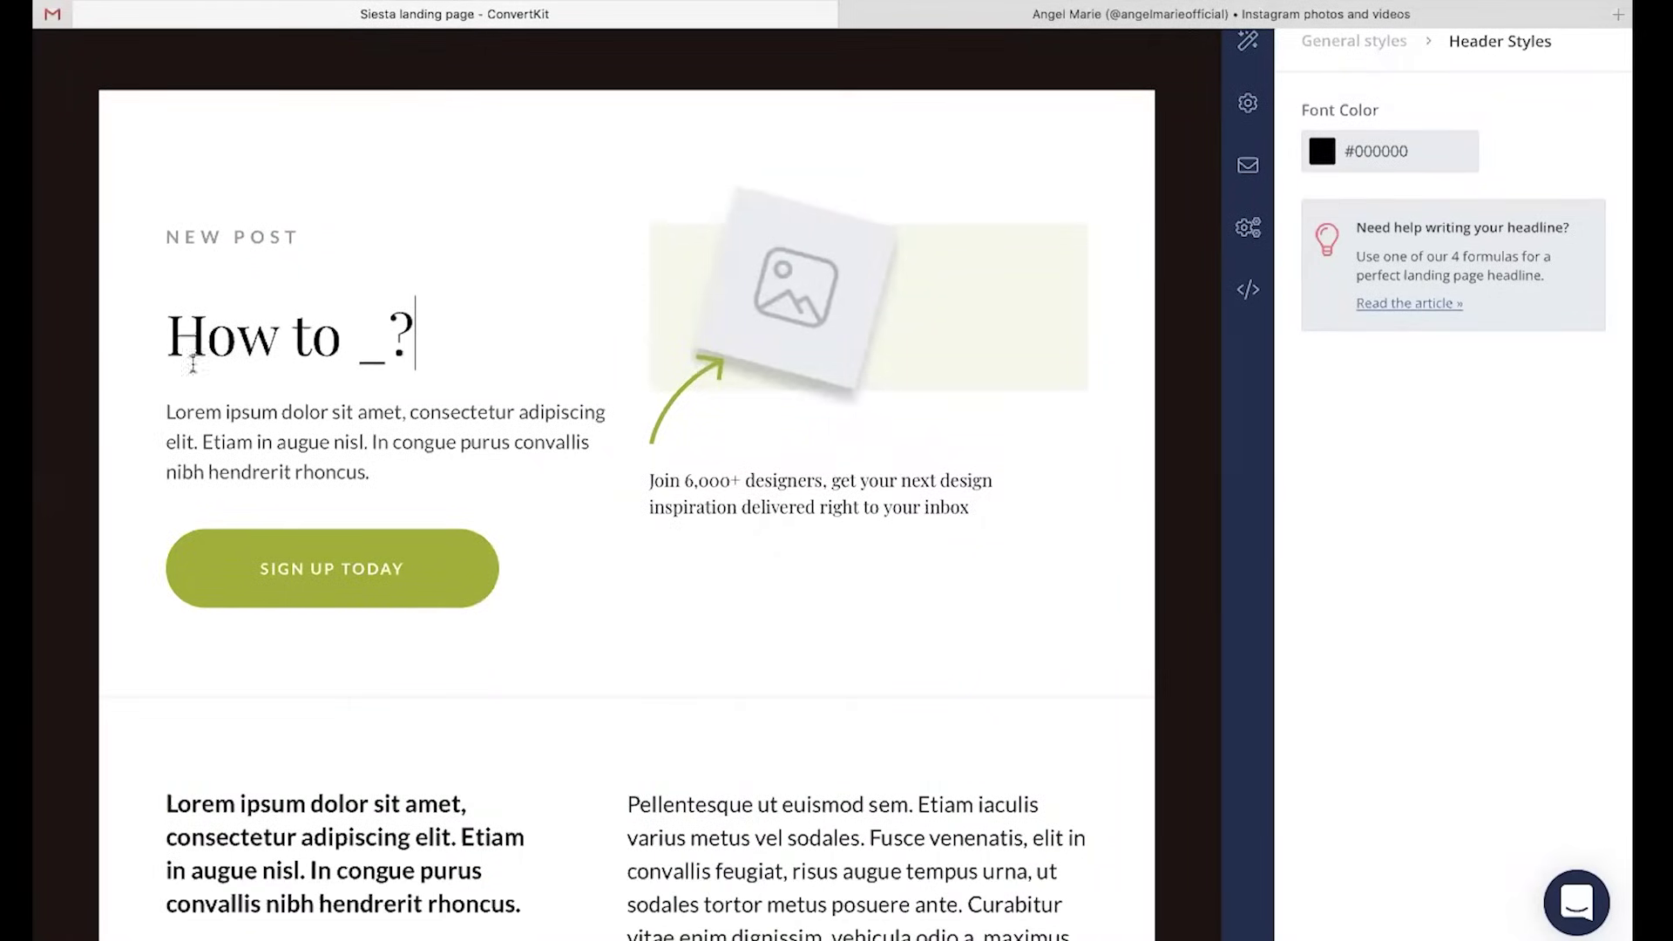
Replace the intro paragraph with 'You'll learn:' and add an empty line below it
scroll(314, 393, "down", 2)
left_click(298, 358)
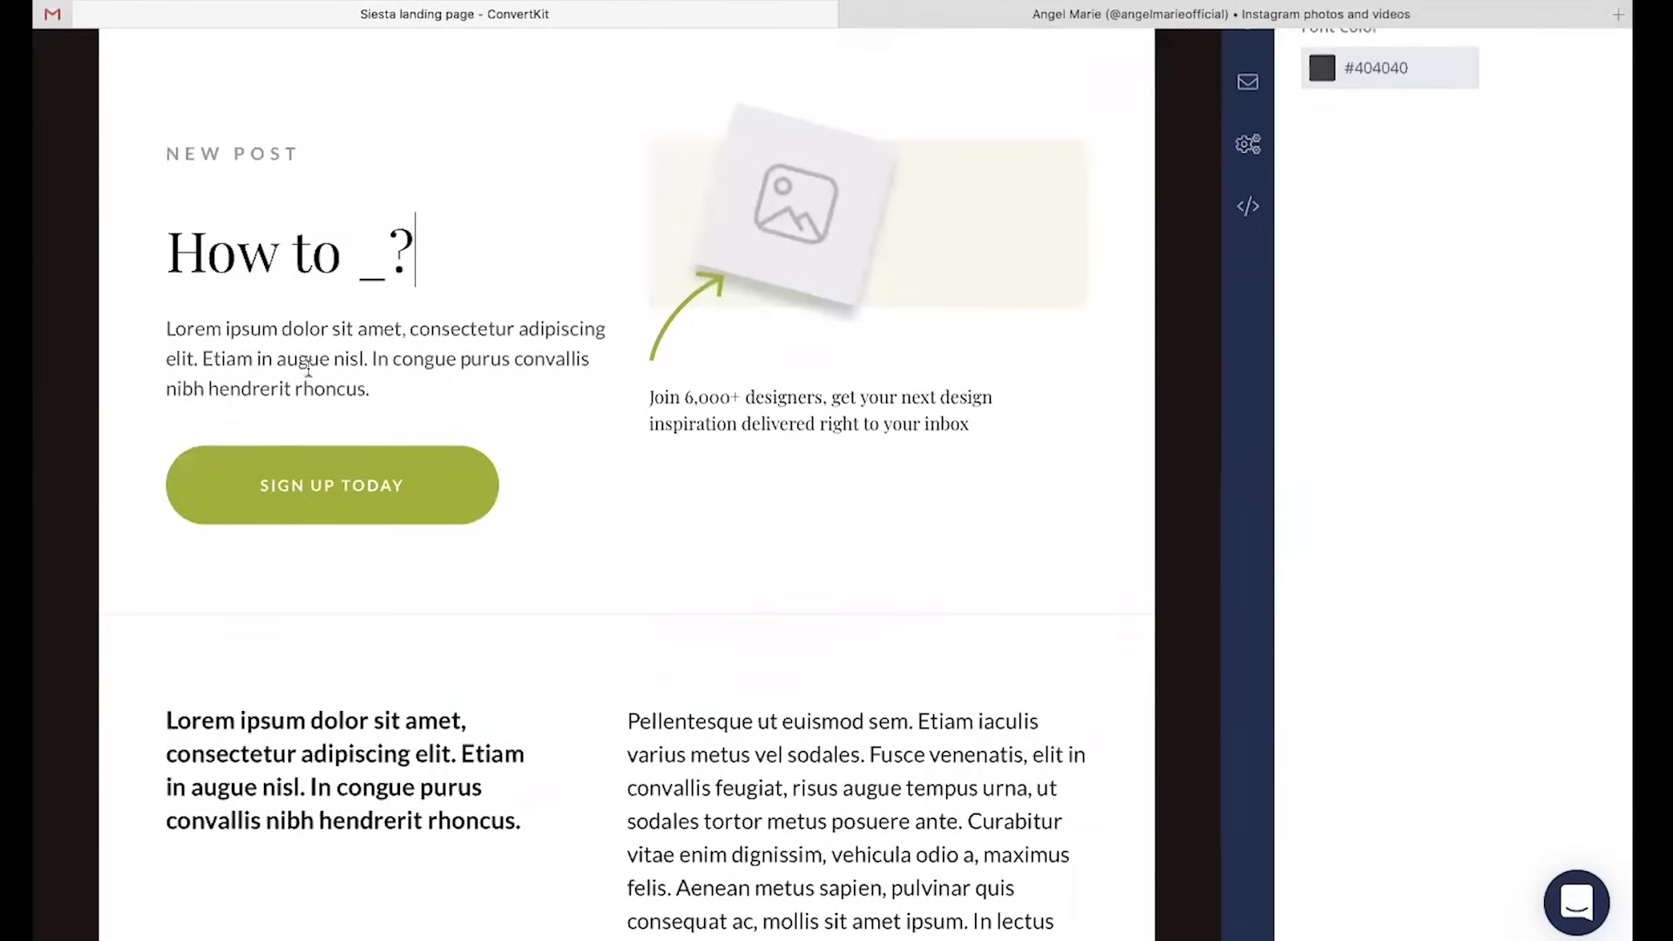
left_click_drag(378, 384, 166, 329)
key("BackSpace")
type("Y")
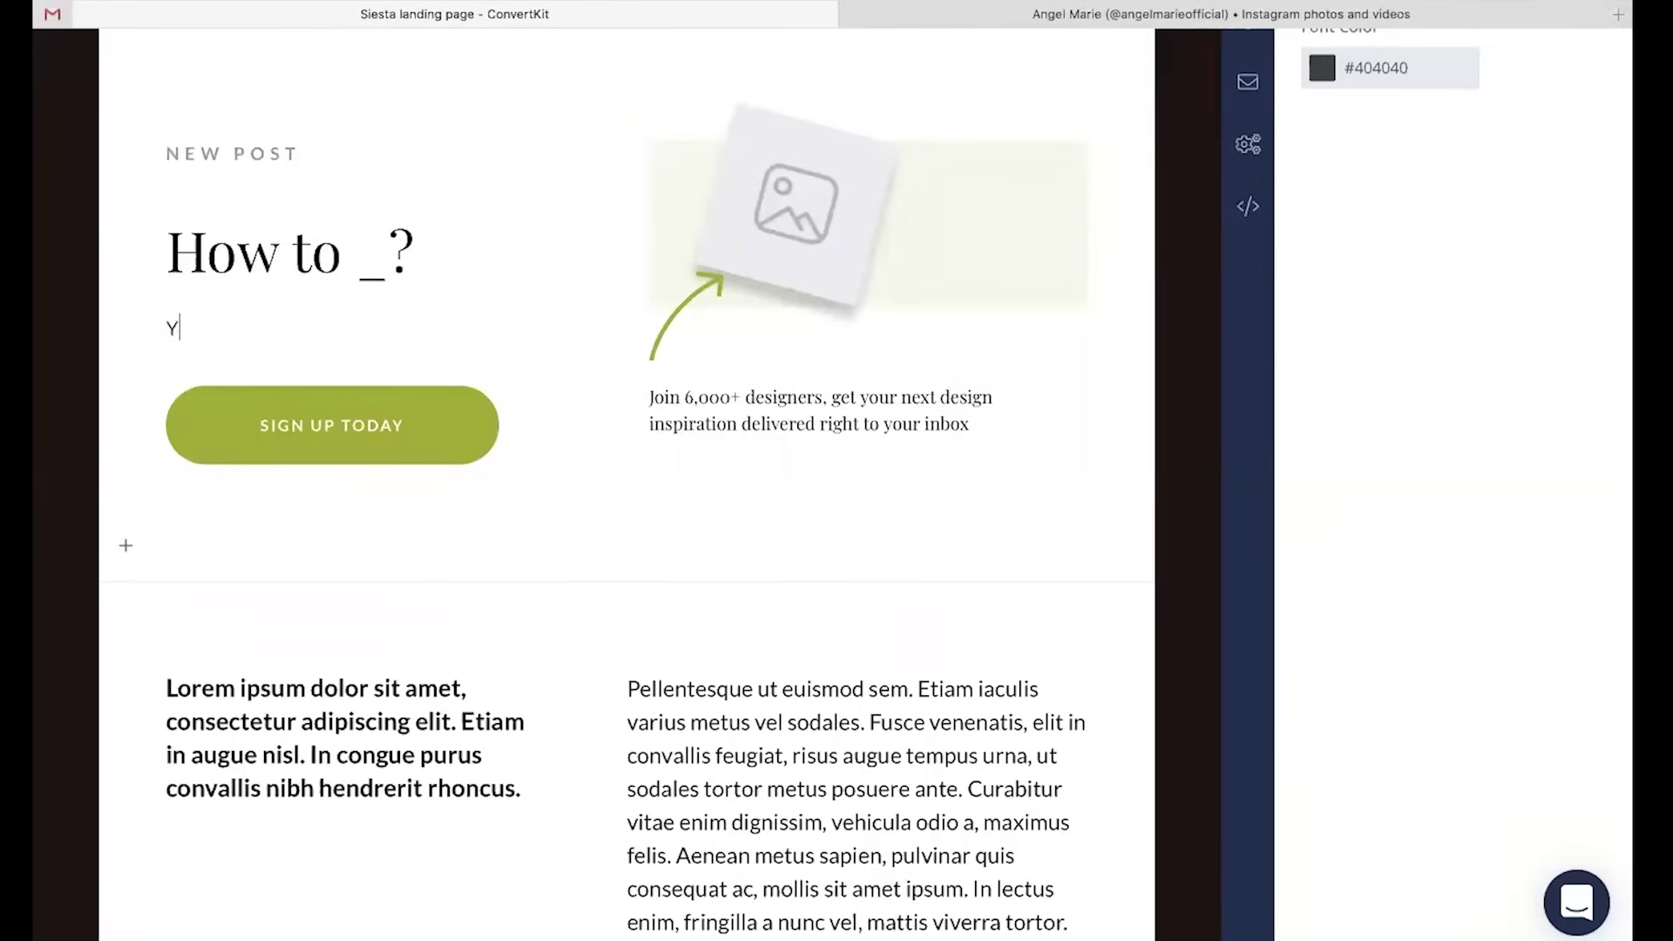
type("ou'll learn:")
scroll(168, 329, "up", 3)
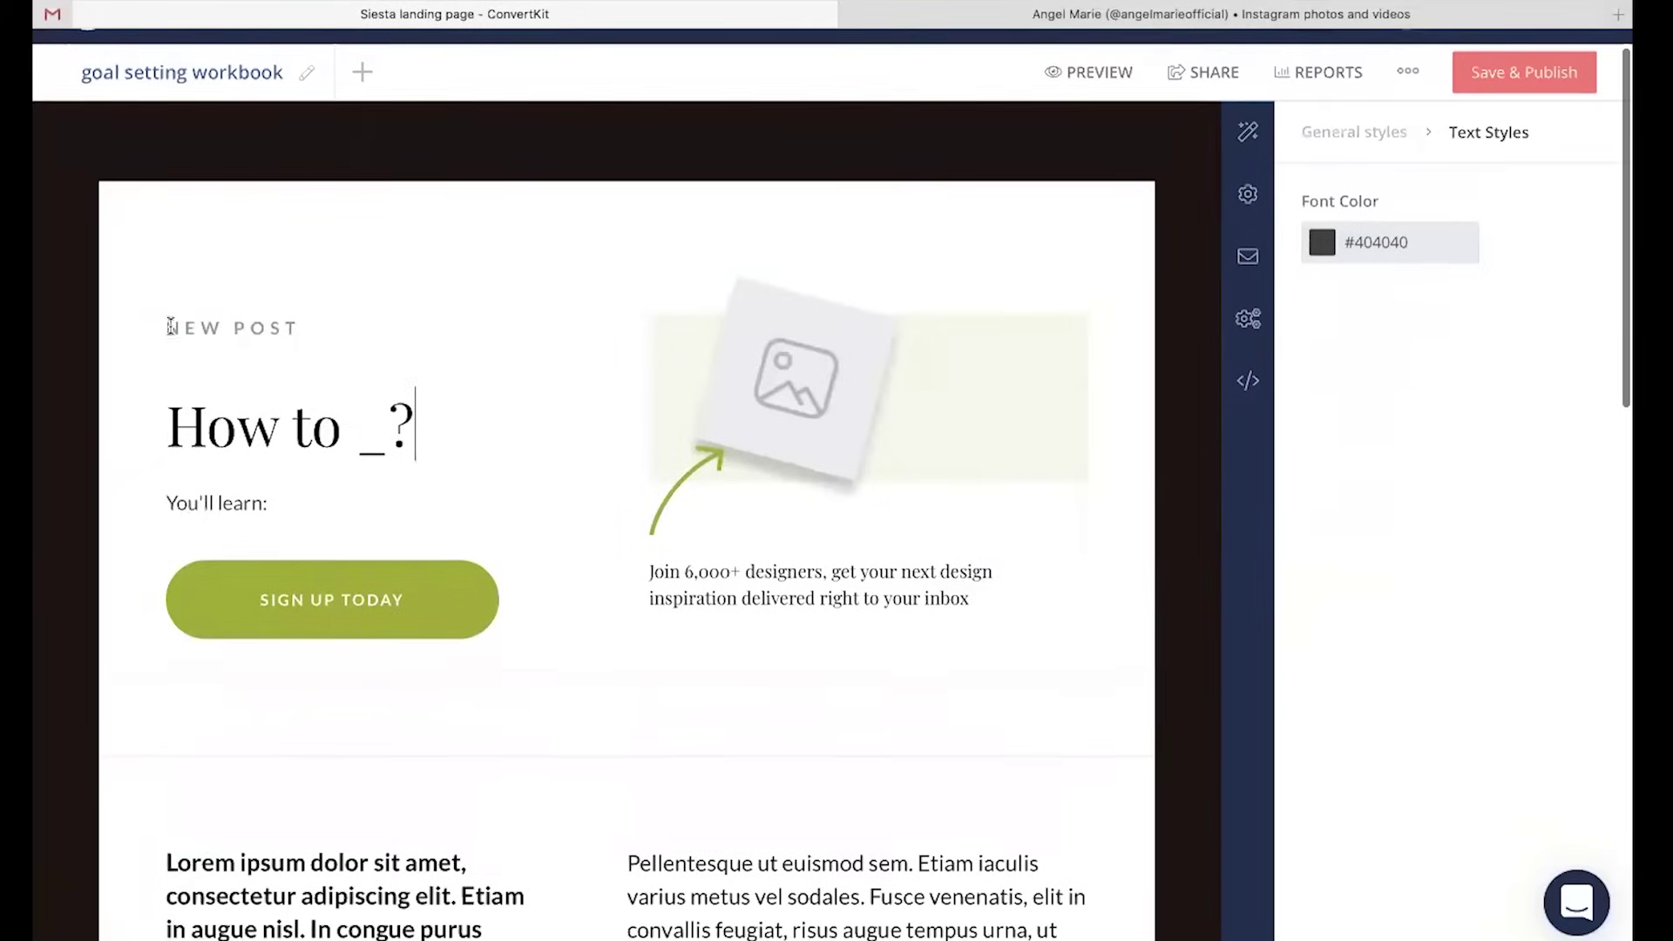
left_click(172, 523)
key("Return")
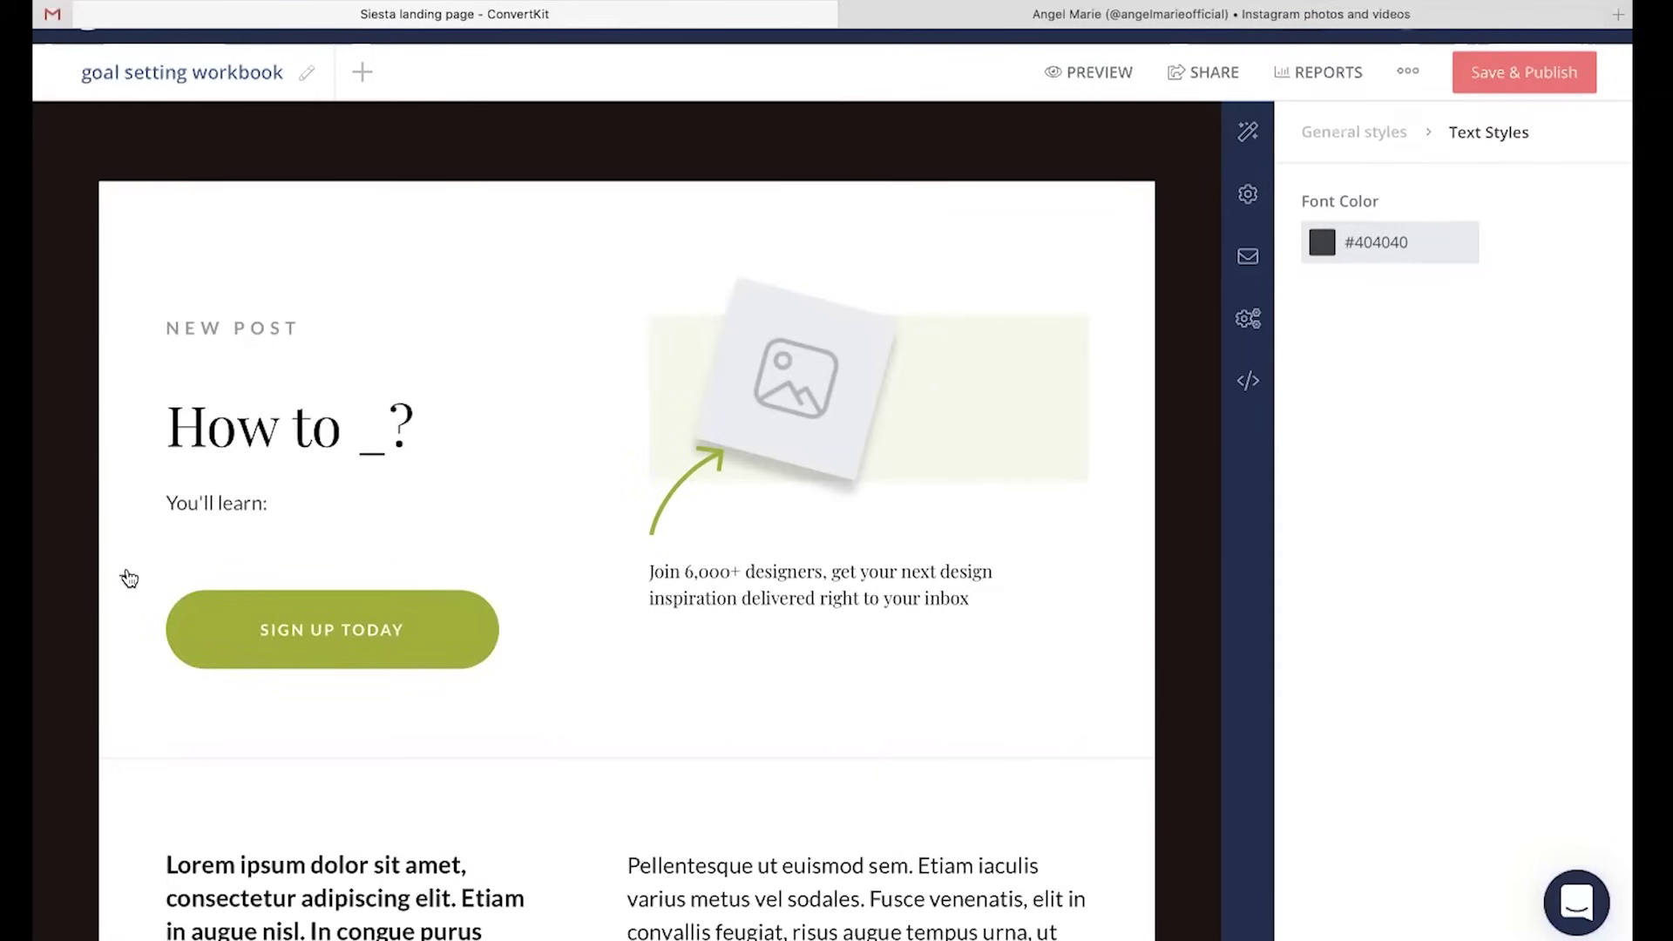
Insert an Icons block with Twitter, Instagram, Facebook and YouTube icons below 'You'll learn:'
left_click(129, 578)
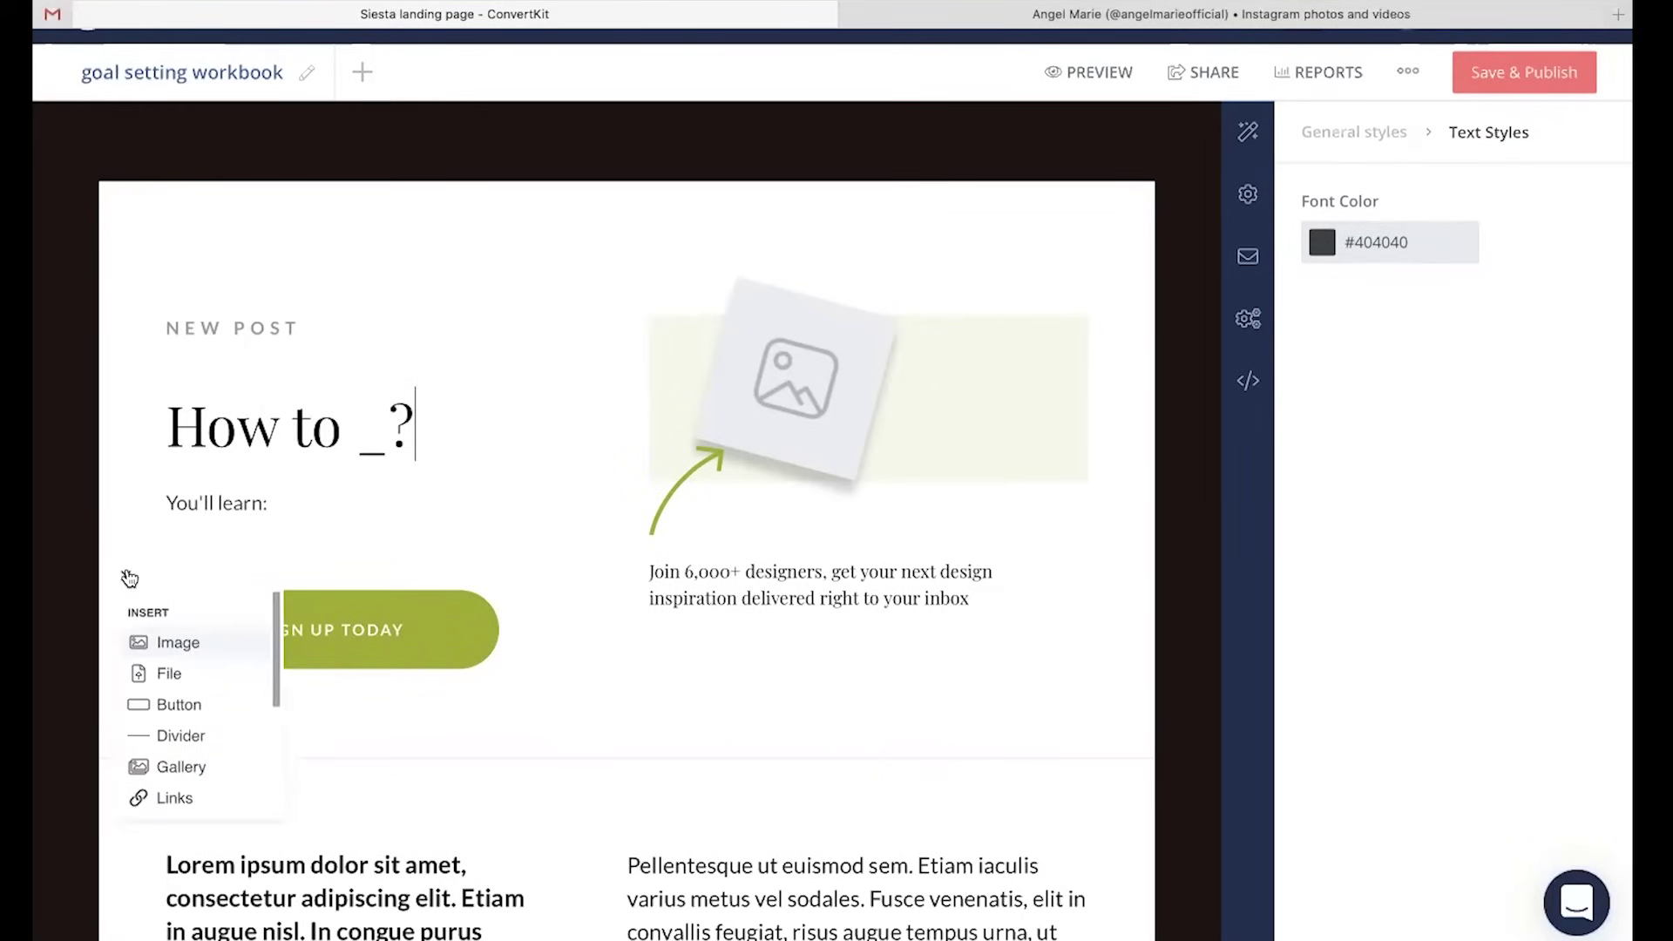
scroll(149, 736, "down", 2)
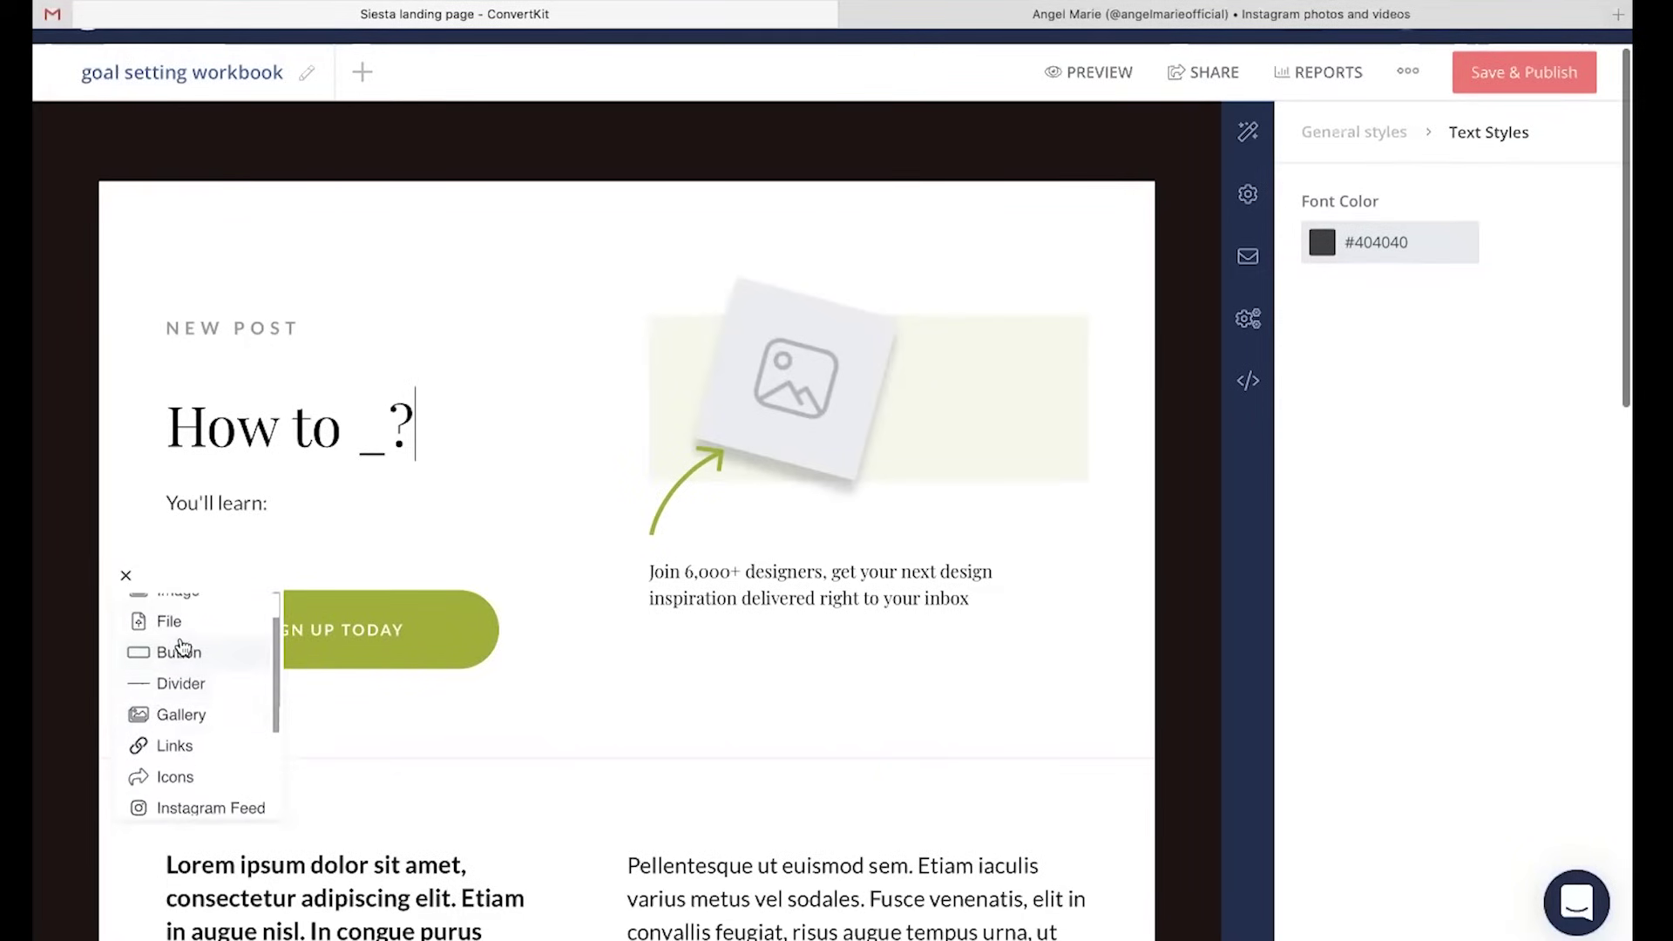
scroll(174, 714, "down", 2)
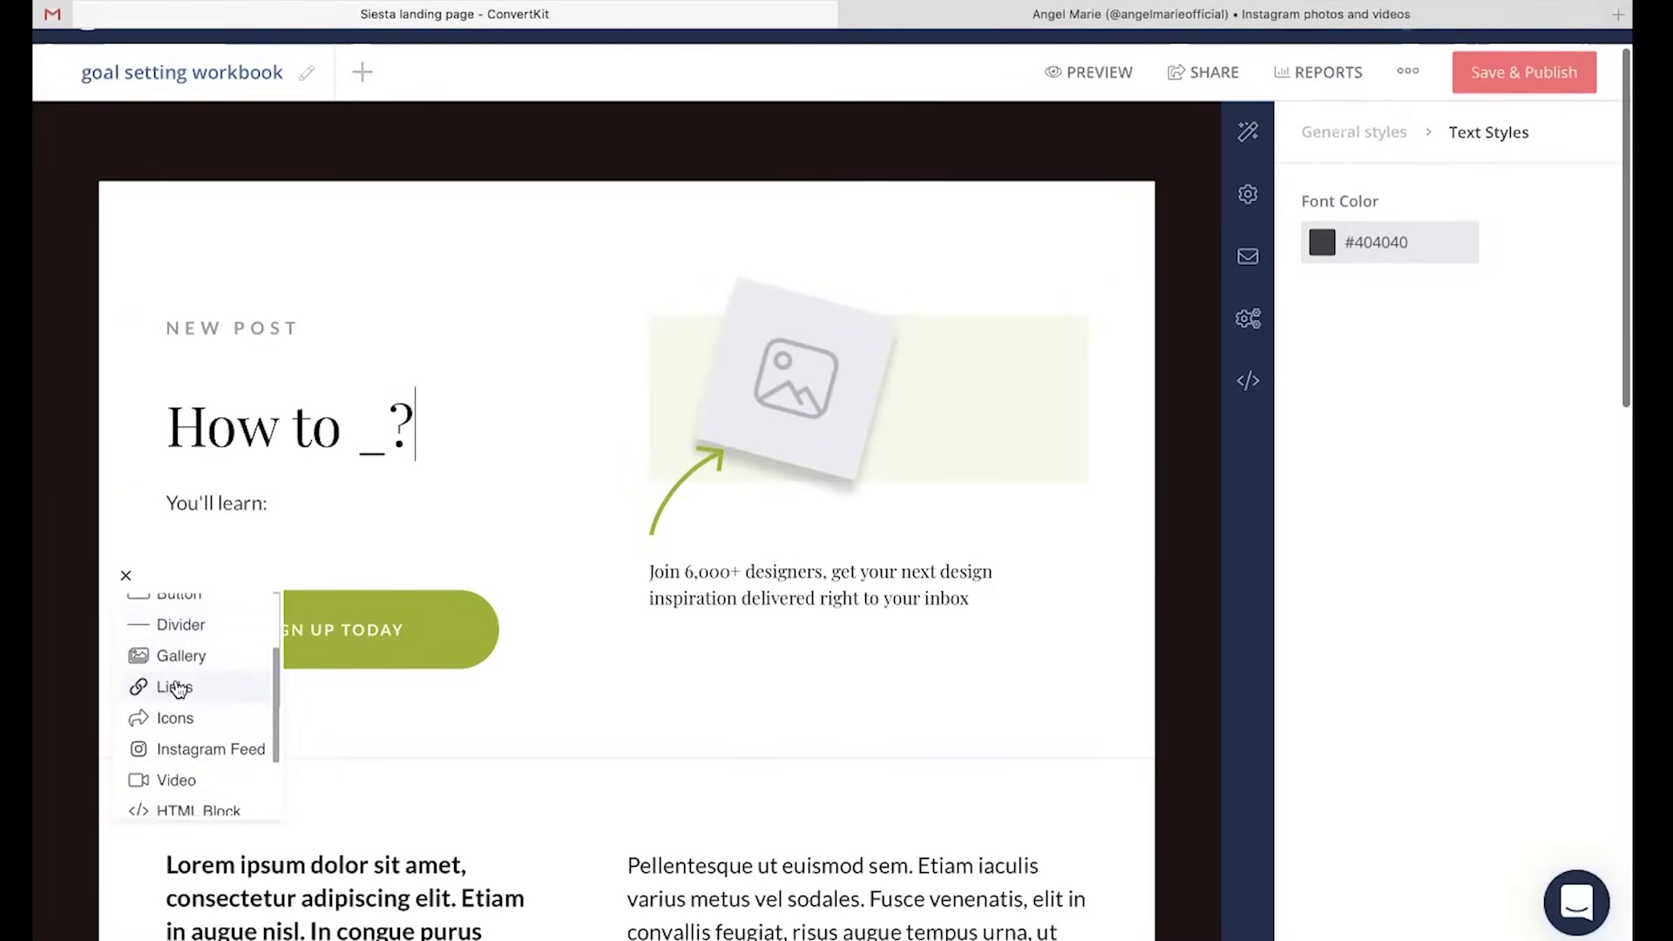
scroll(177, 688, "down", 3)
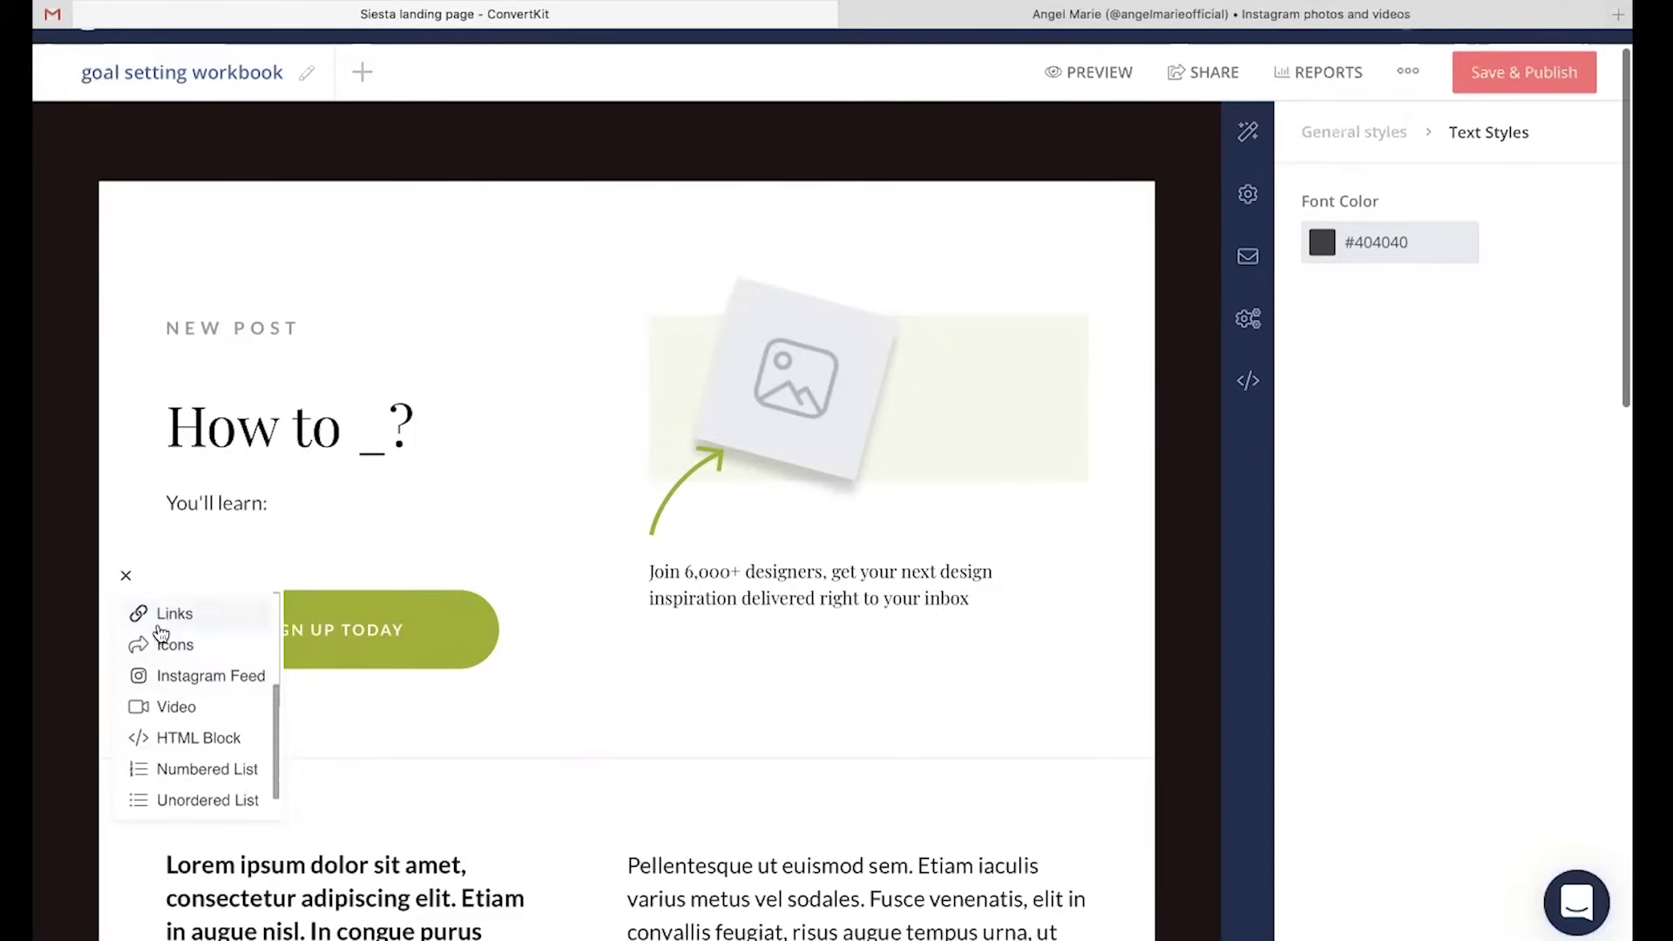
left_click(214, 649)
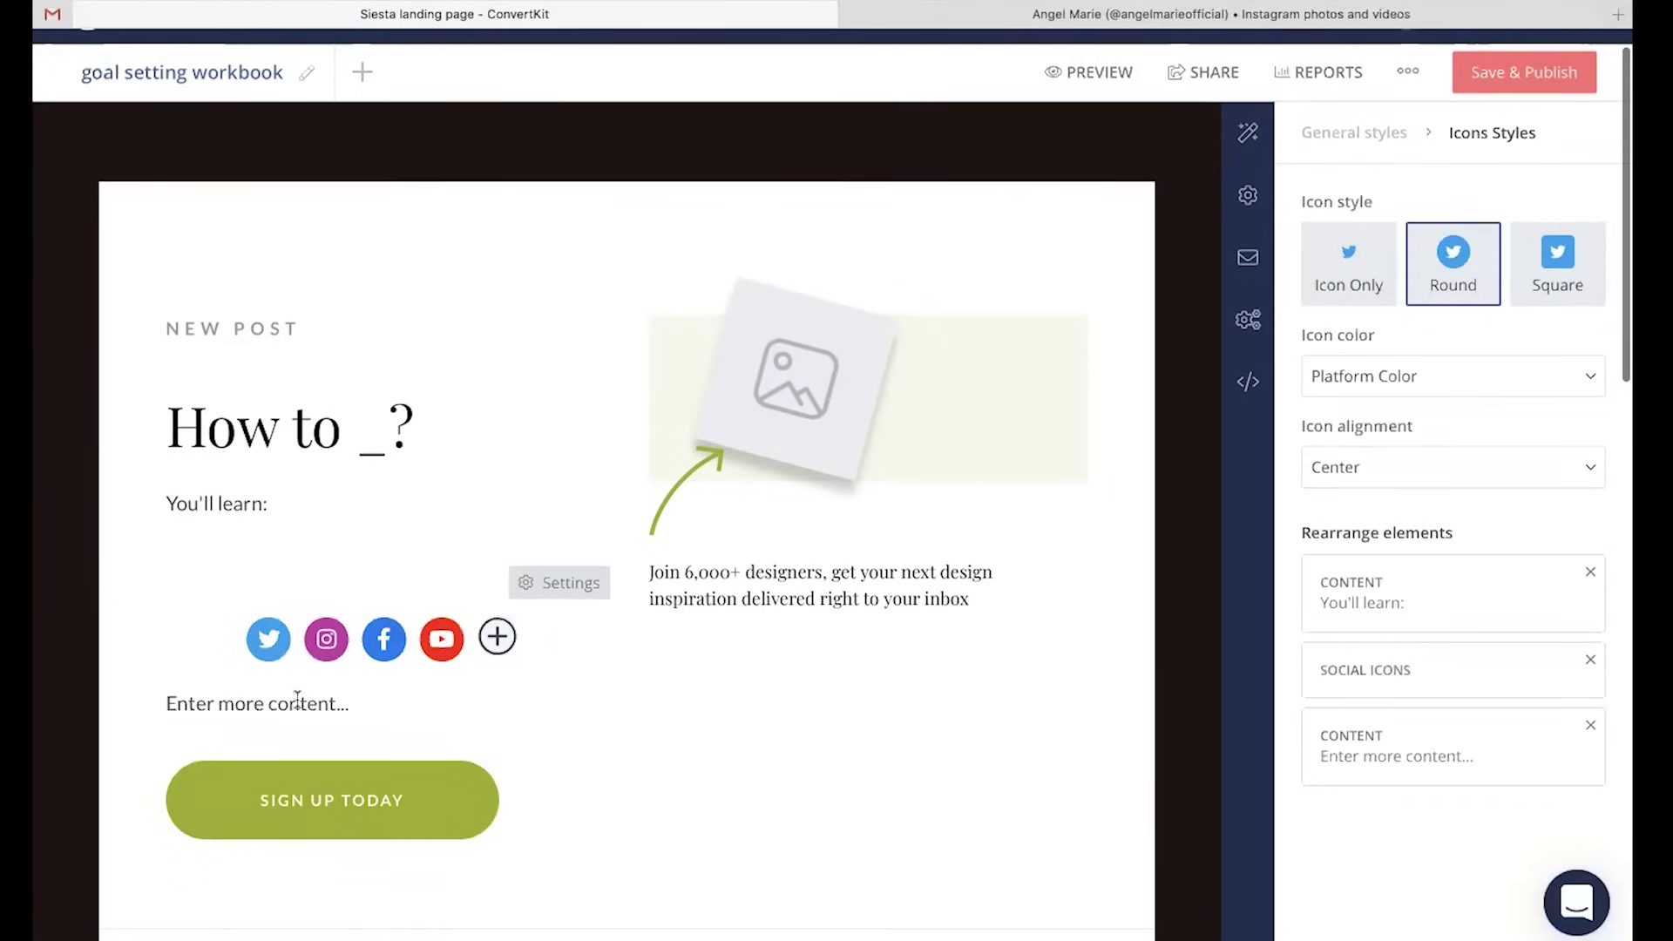
Check the Twitter and Instagram icon links, then add an empty line under 'You'll learn:'
left_click(269, 640)
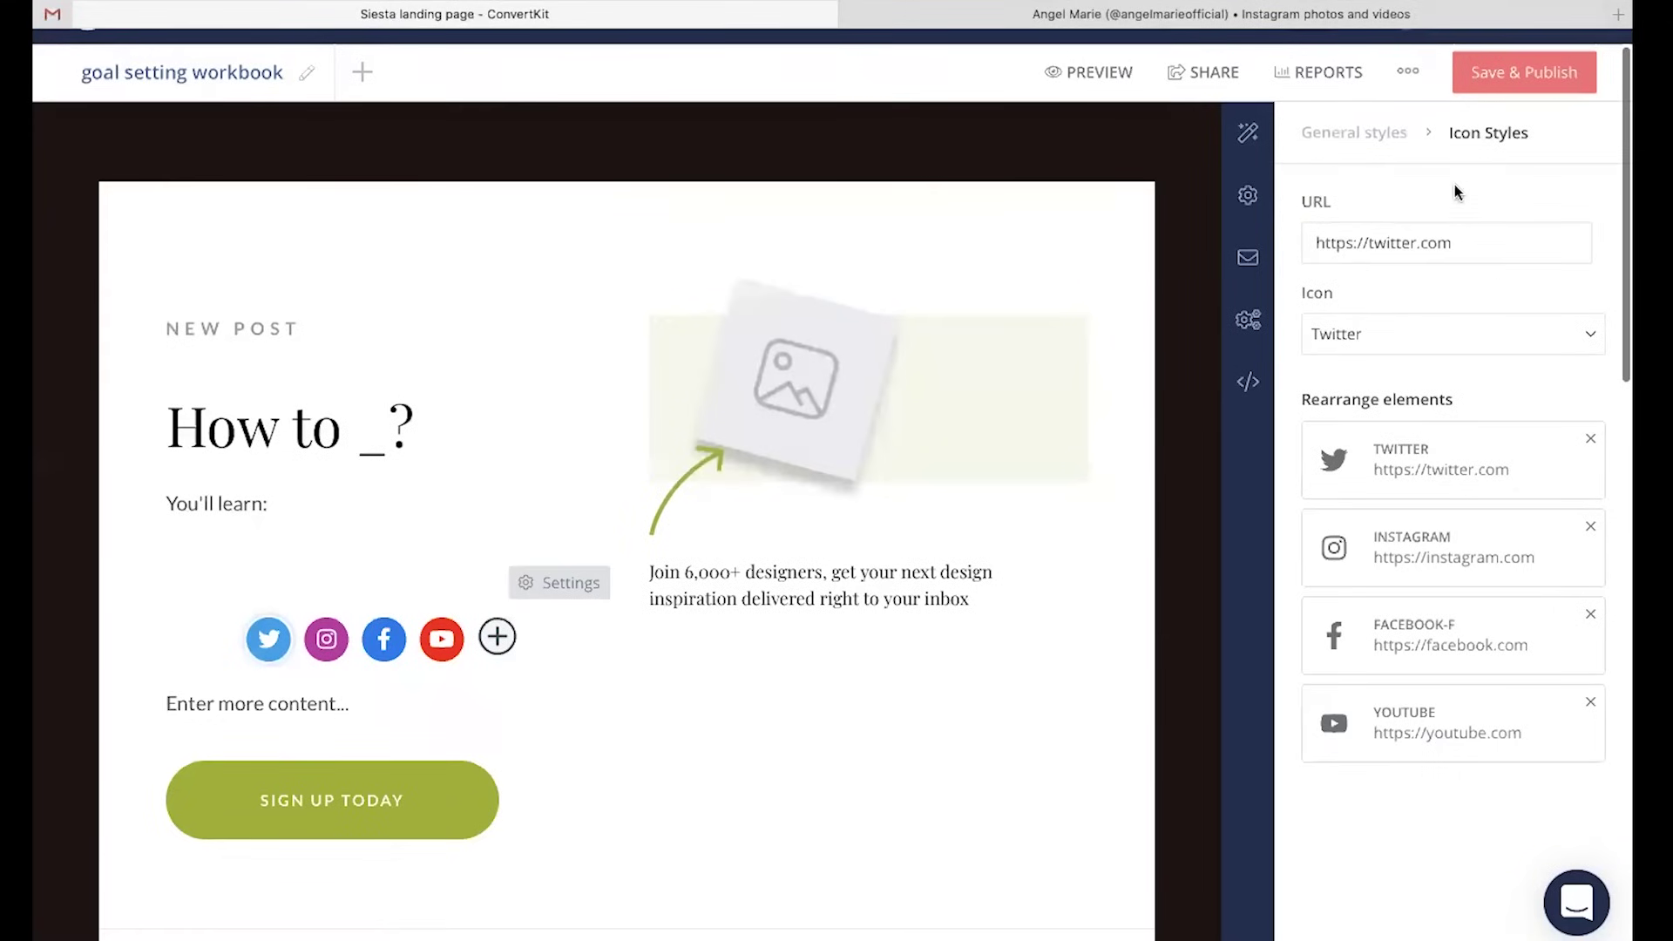
left_click(326, 639)
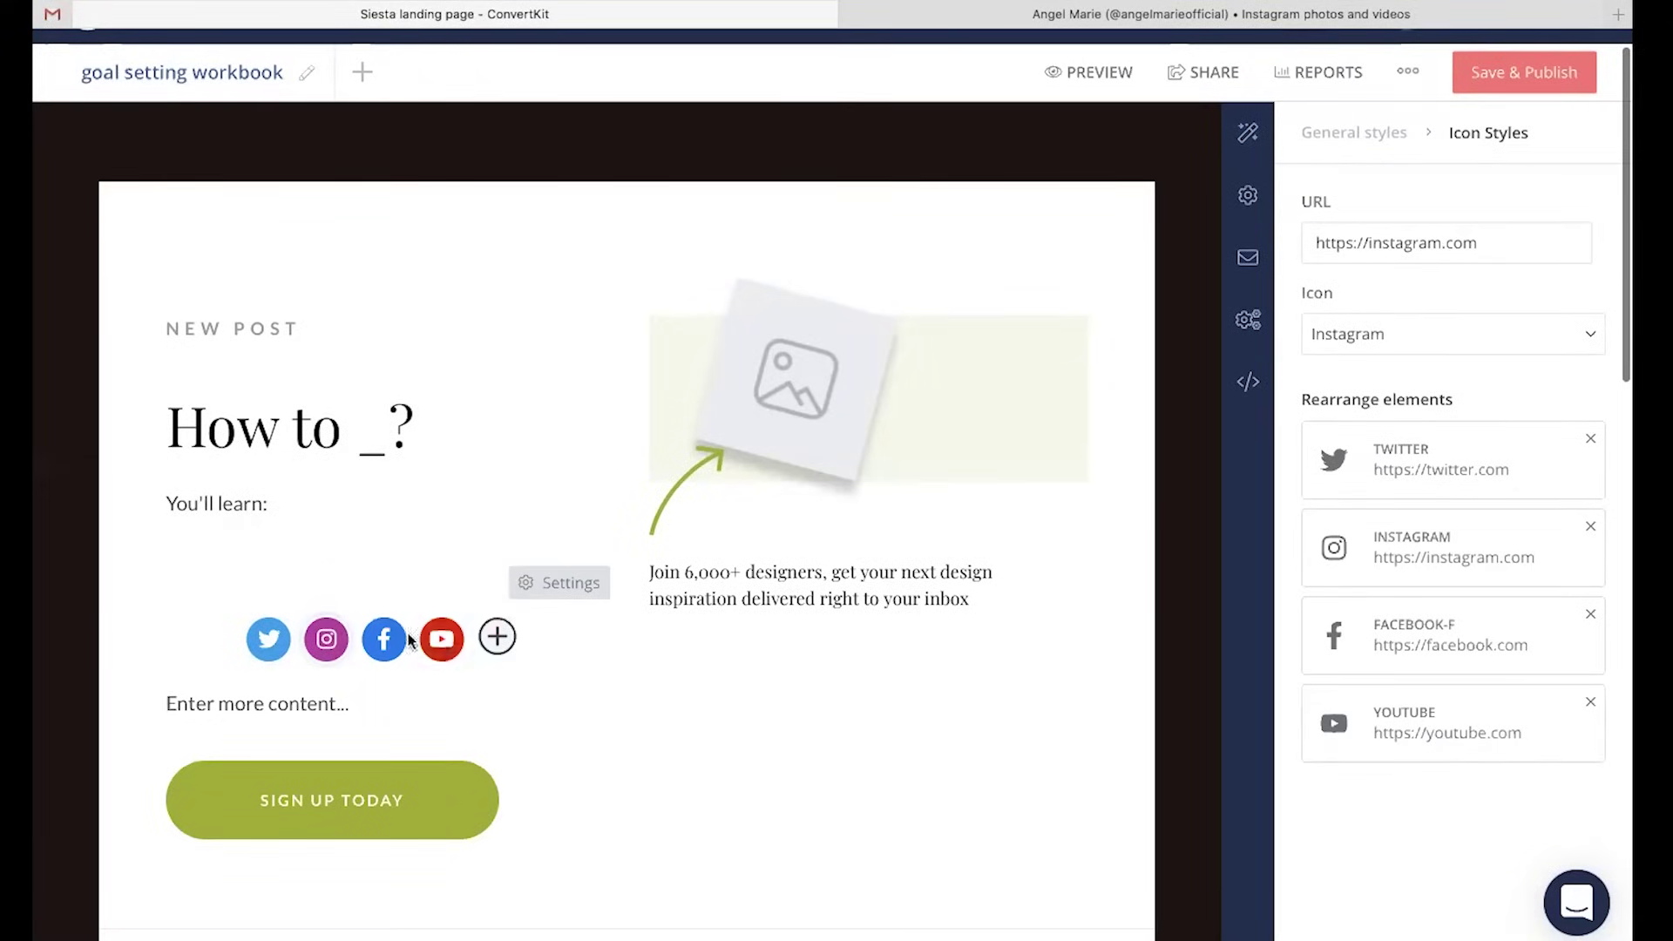
left_click(284, 502)
key("Return")
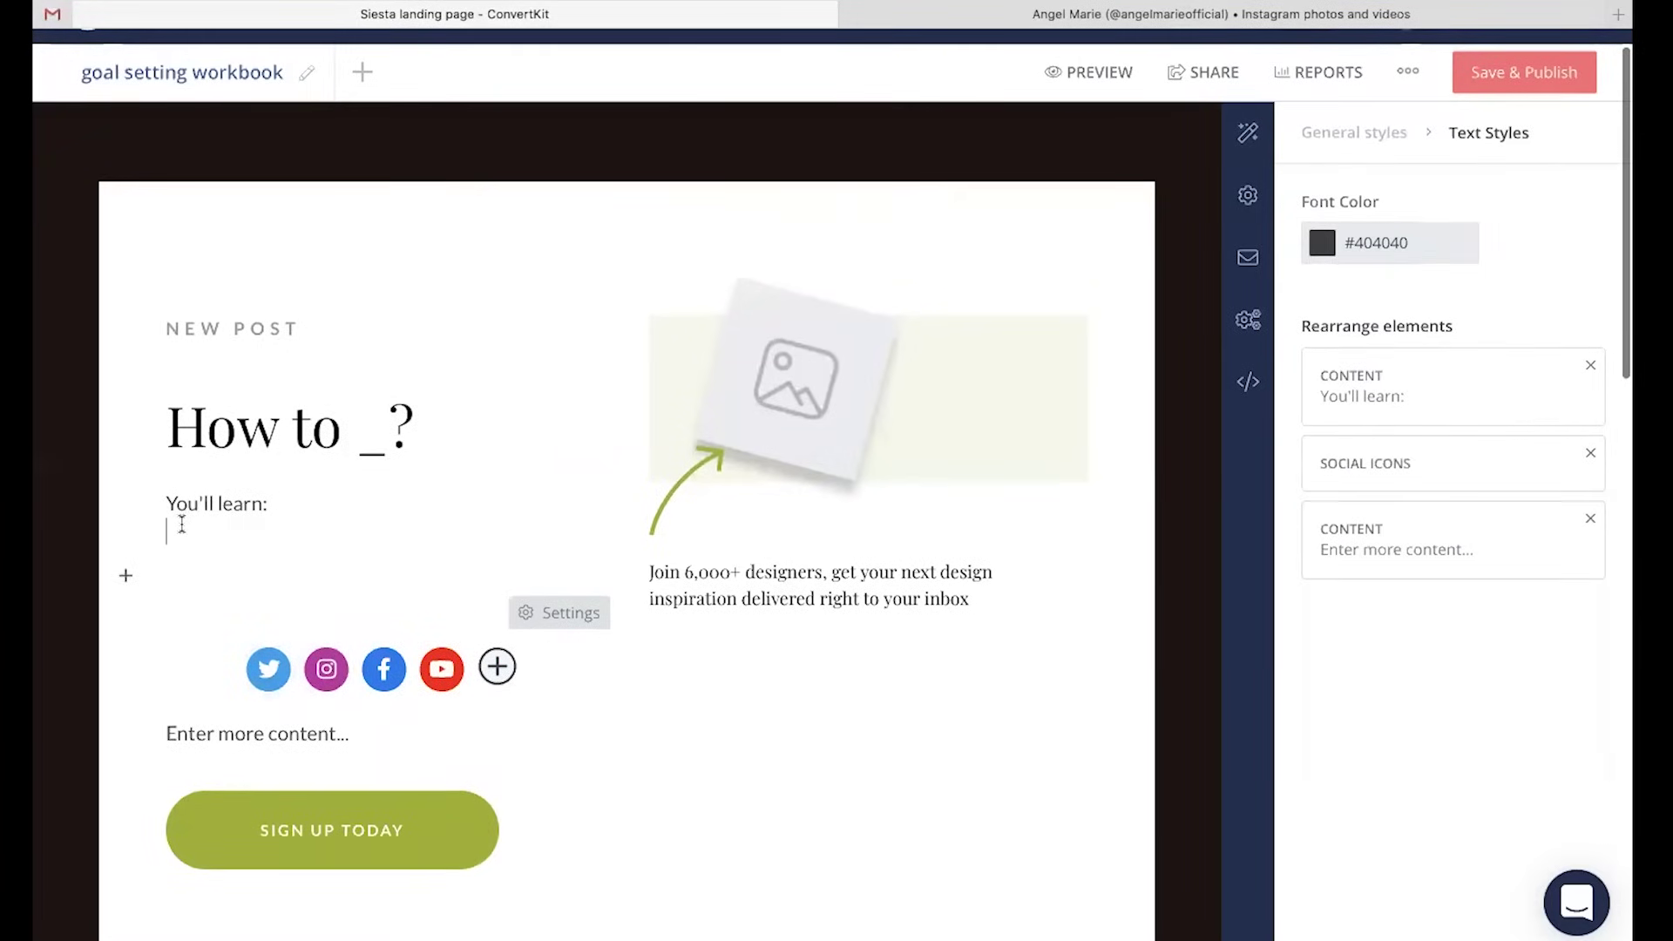
Insert a numbered list under 'You'll learn:' and remove the stray letter
left_click(126, 575)
scroll(153, 744, "down", 4)
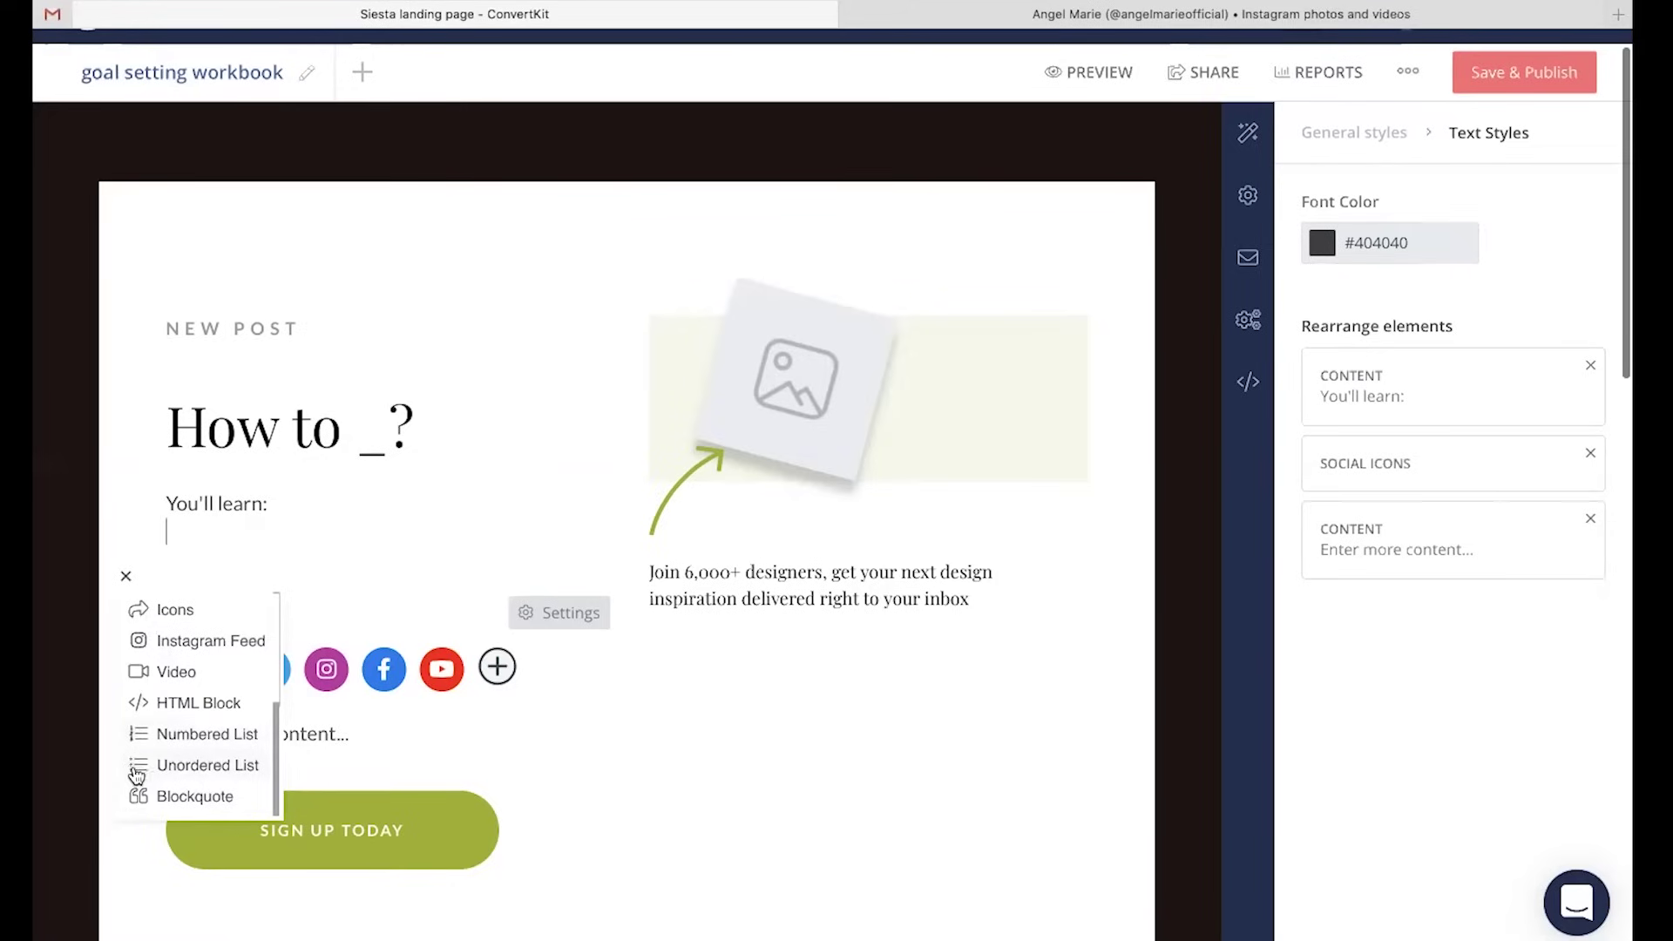
left_click(137, 734)
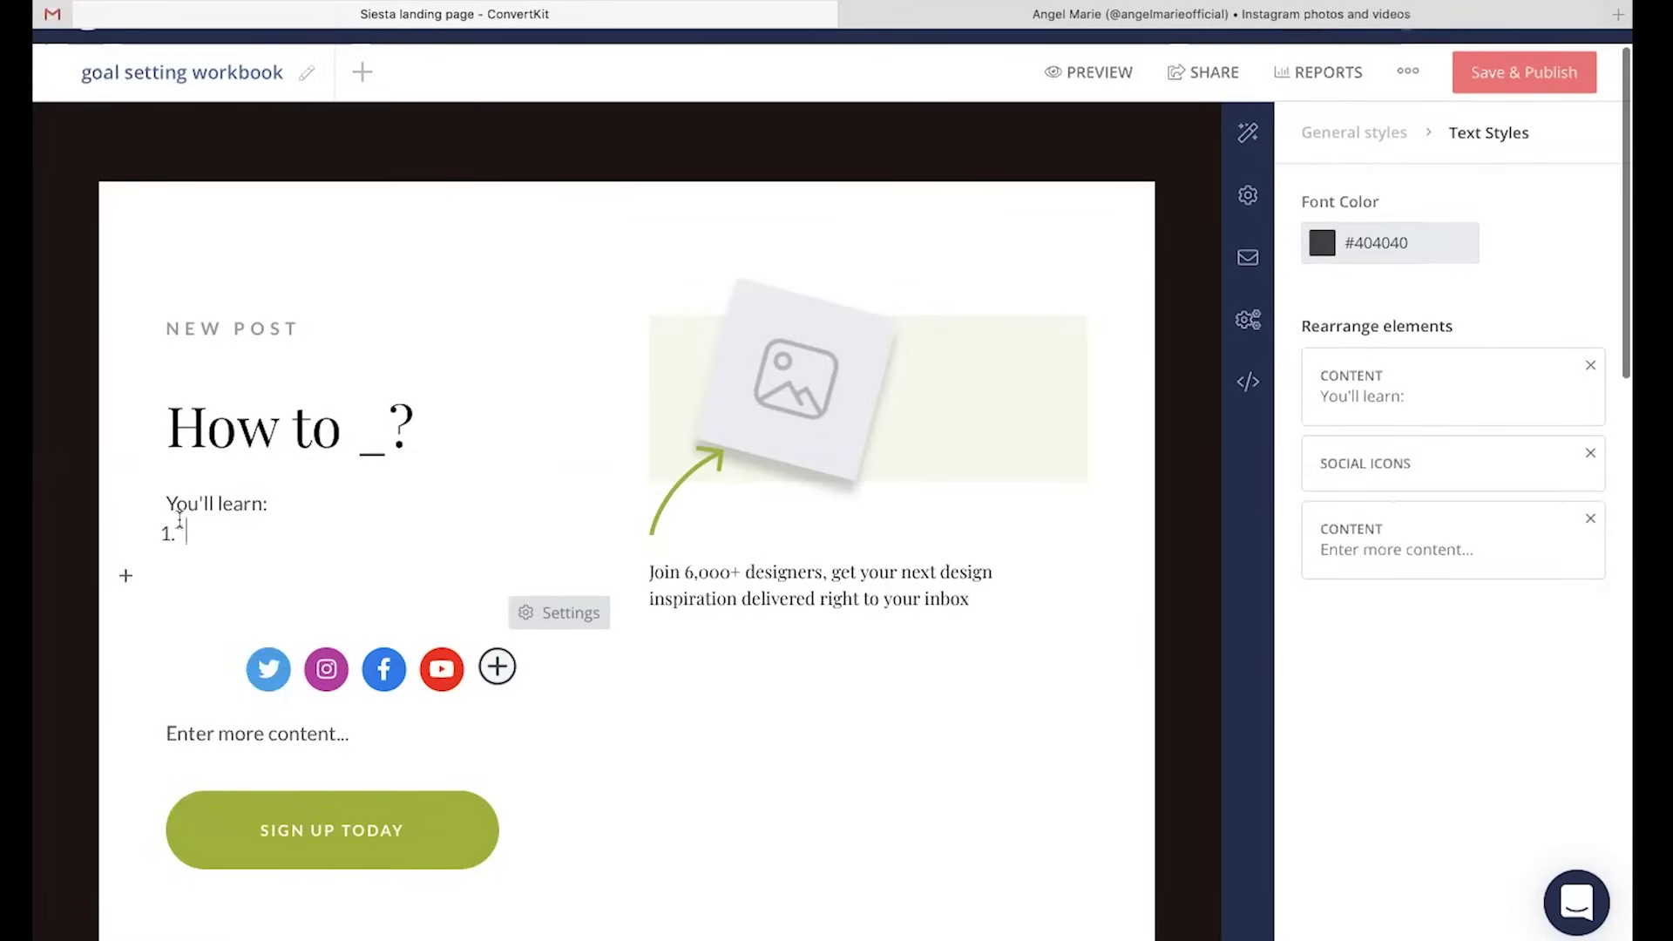
key("BackSpace")
Add a numbered list with items A, B and C
left_click(126, 576)
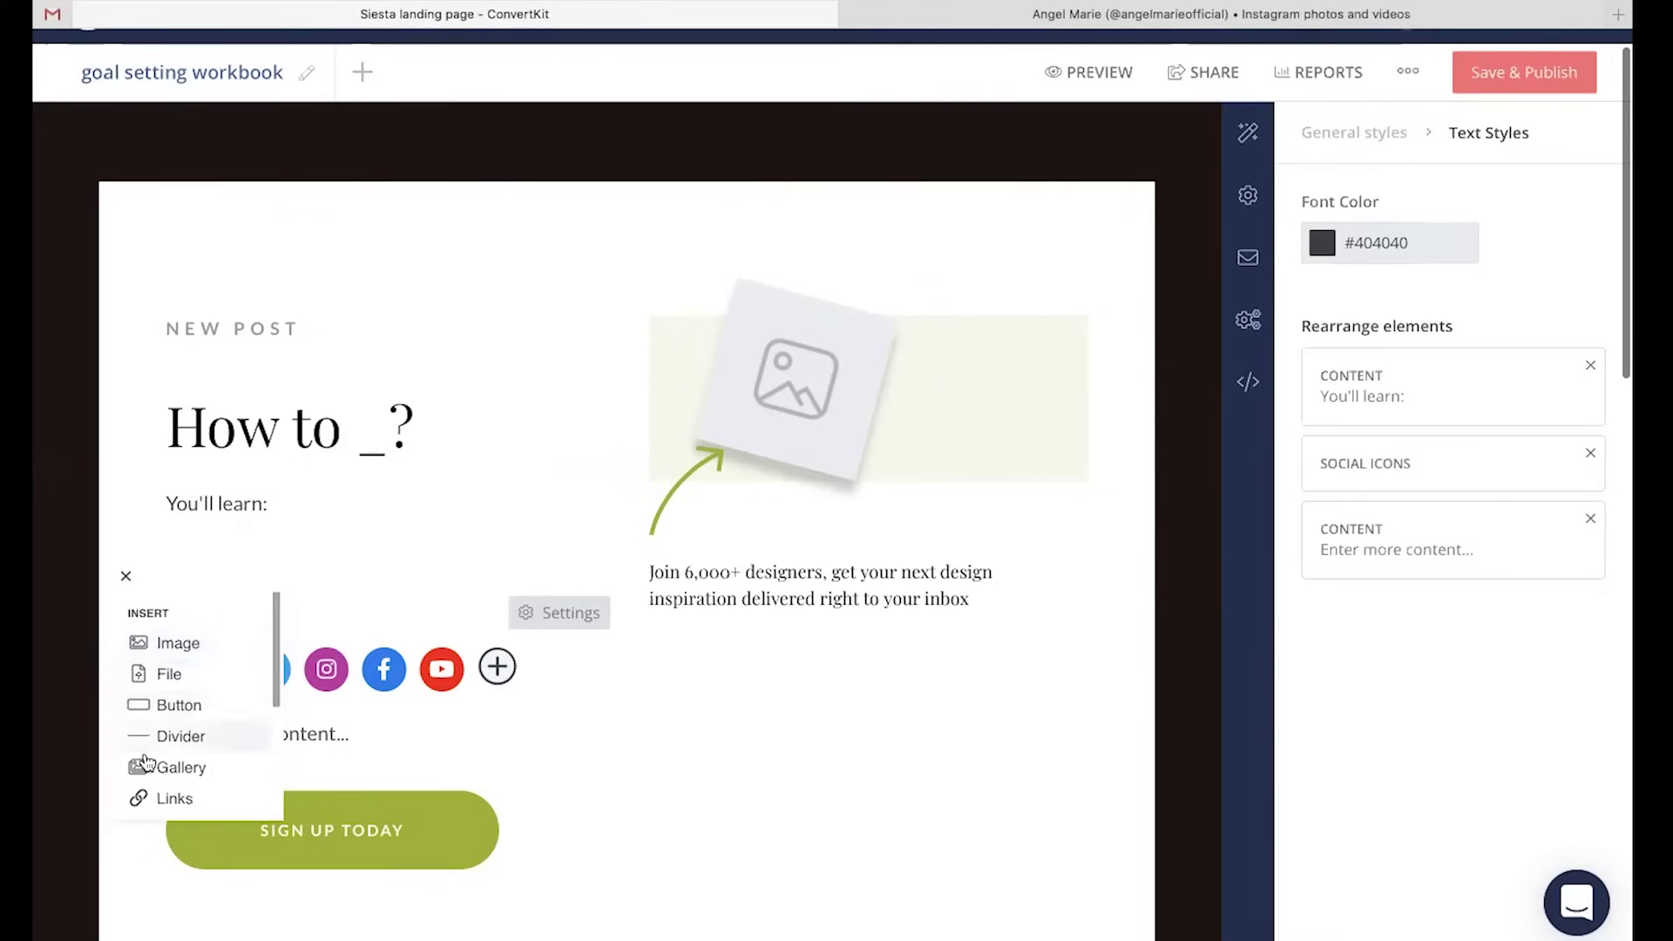
scroll(146, 763, "down", 3)
left_click(137, 778)
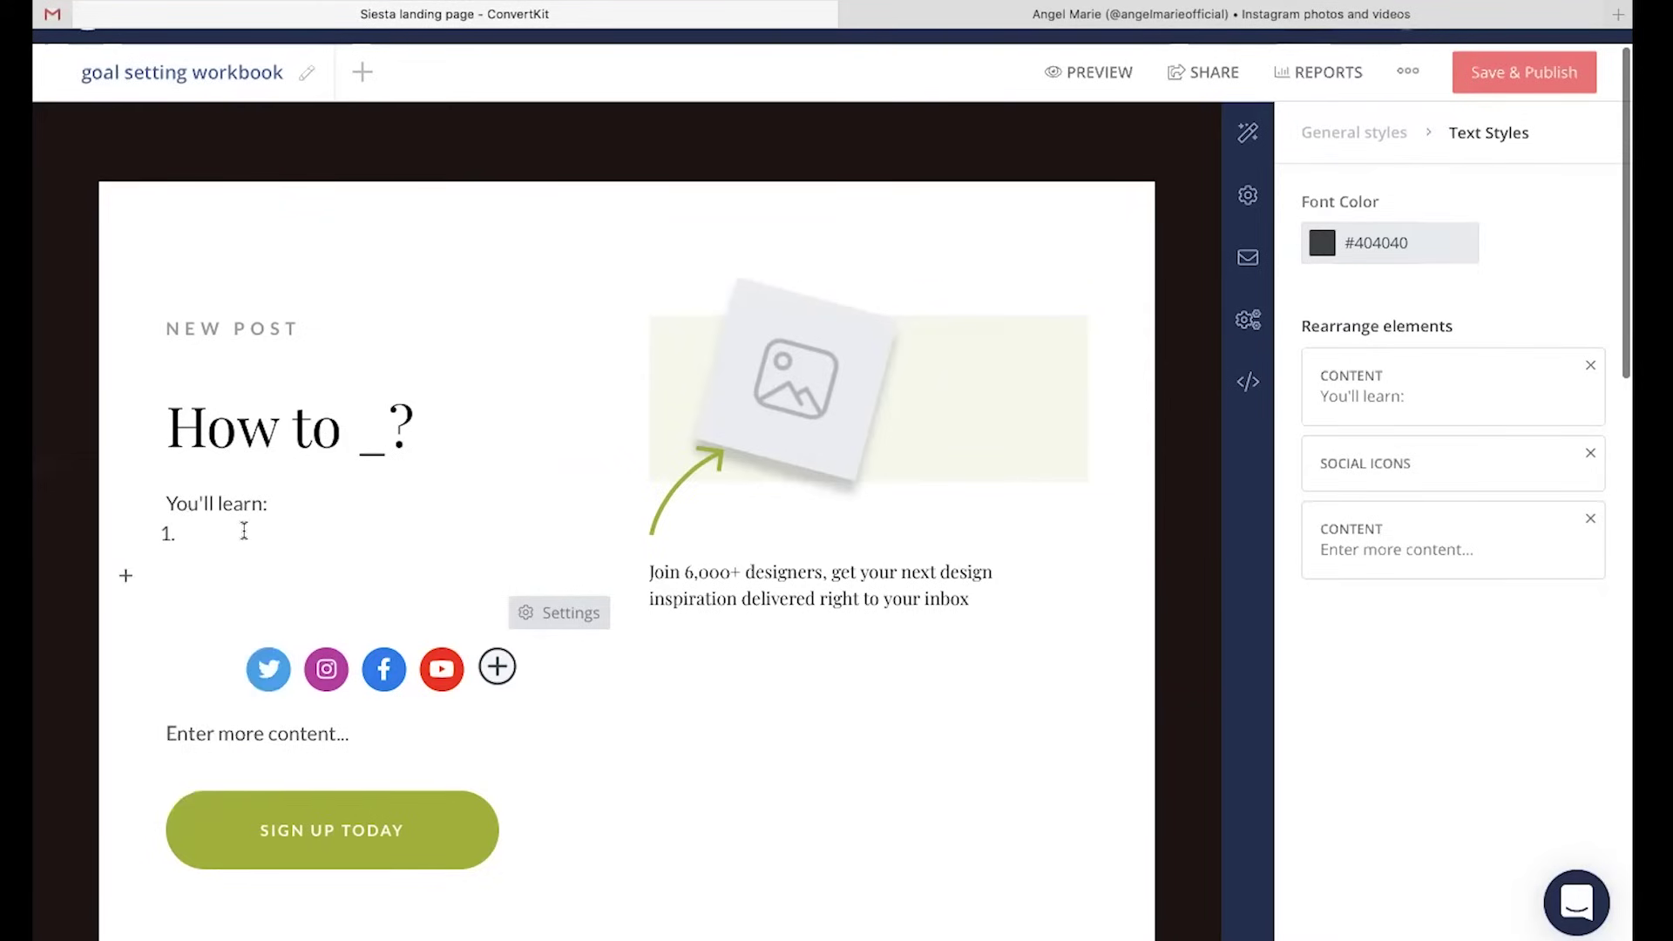
type("A")
key("Return")
type("B")
key("Return")
type("C")
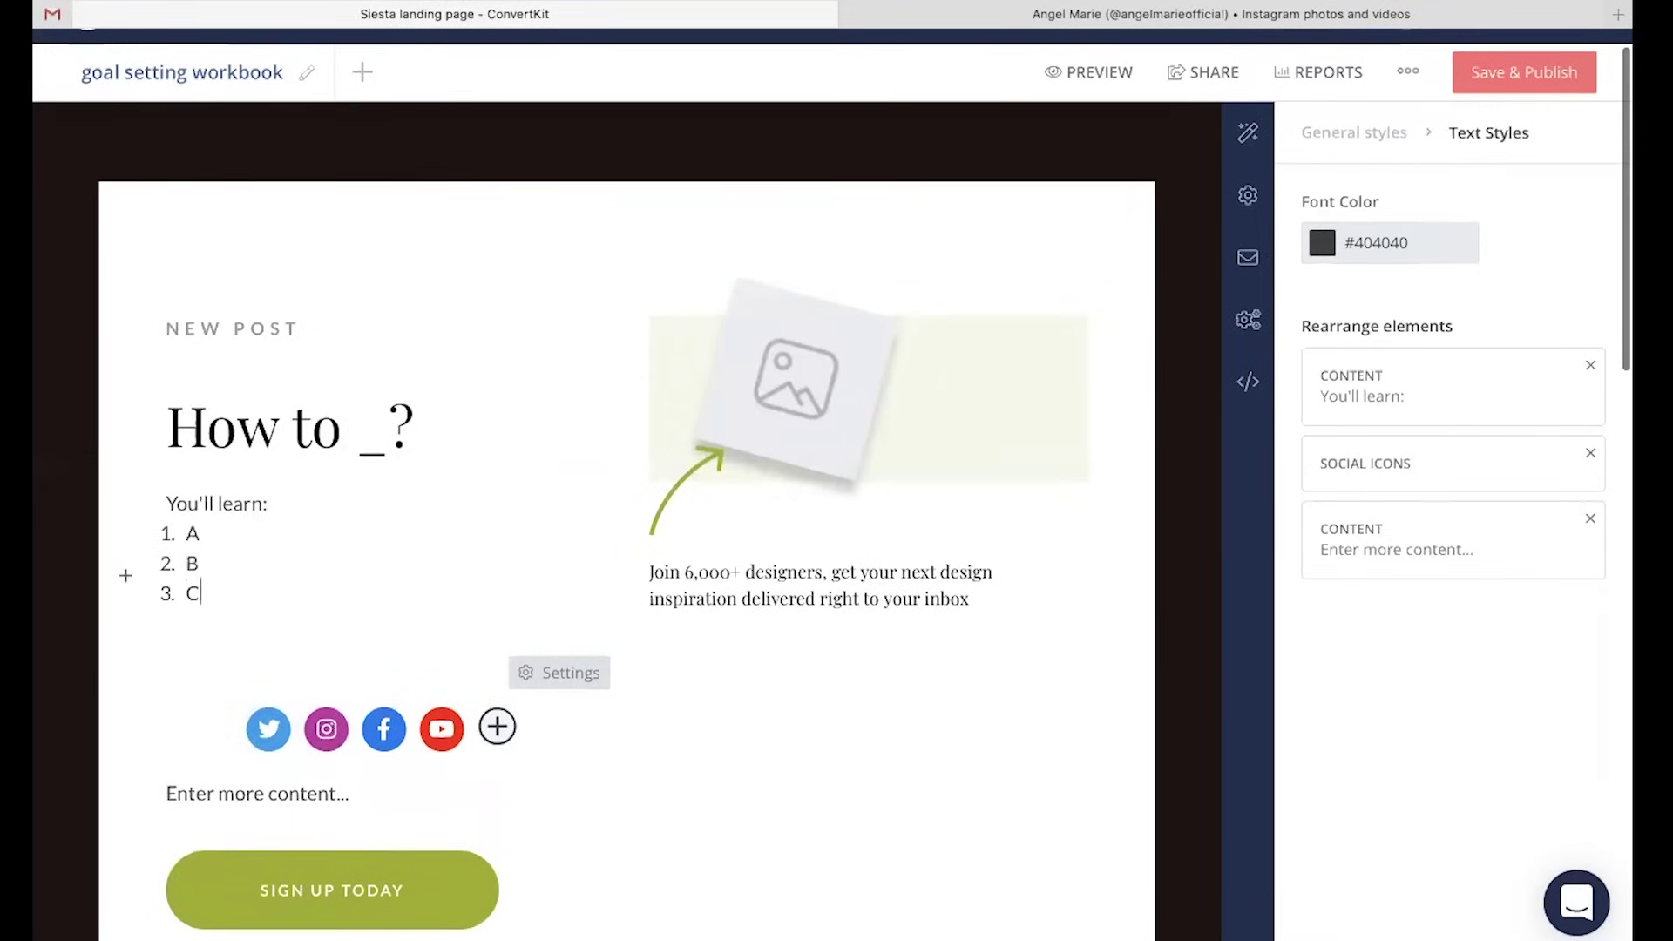
scroll(363, 590, "down", 3)
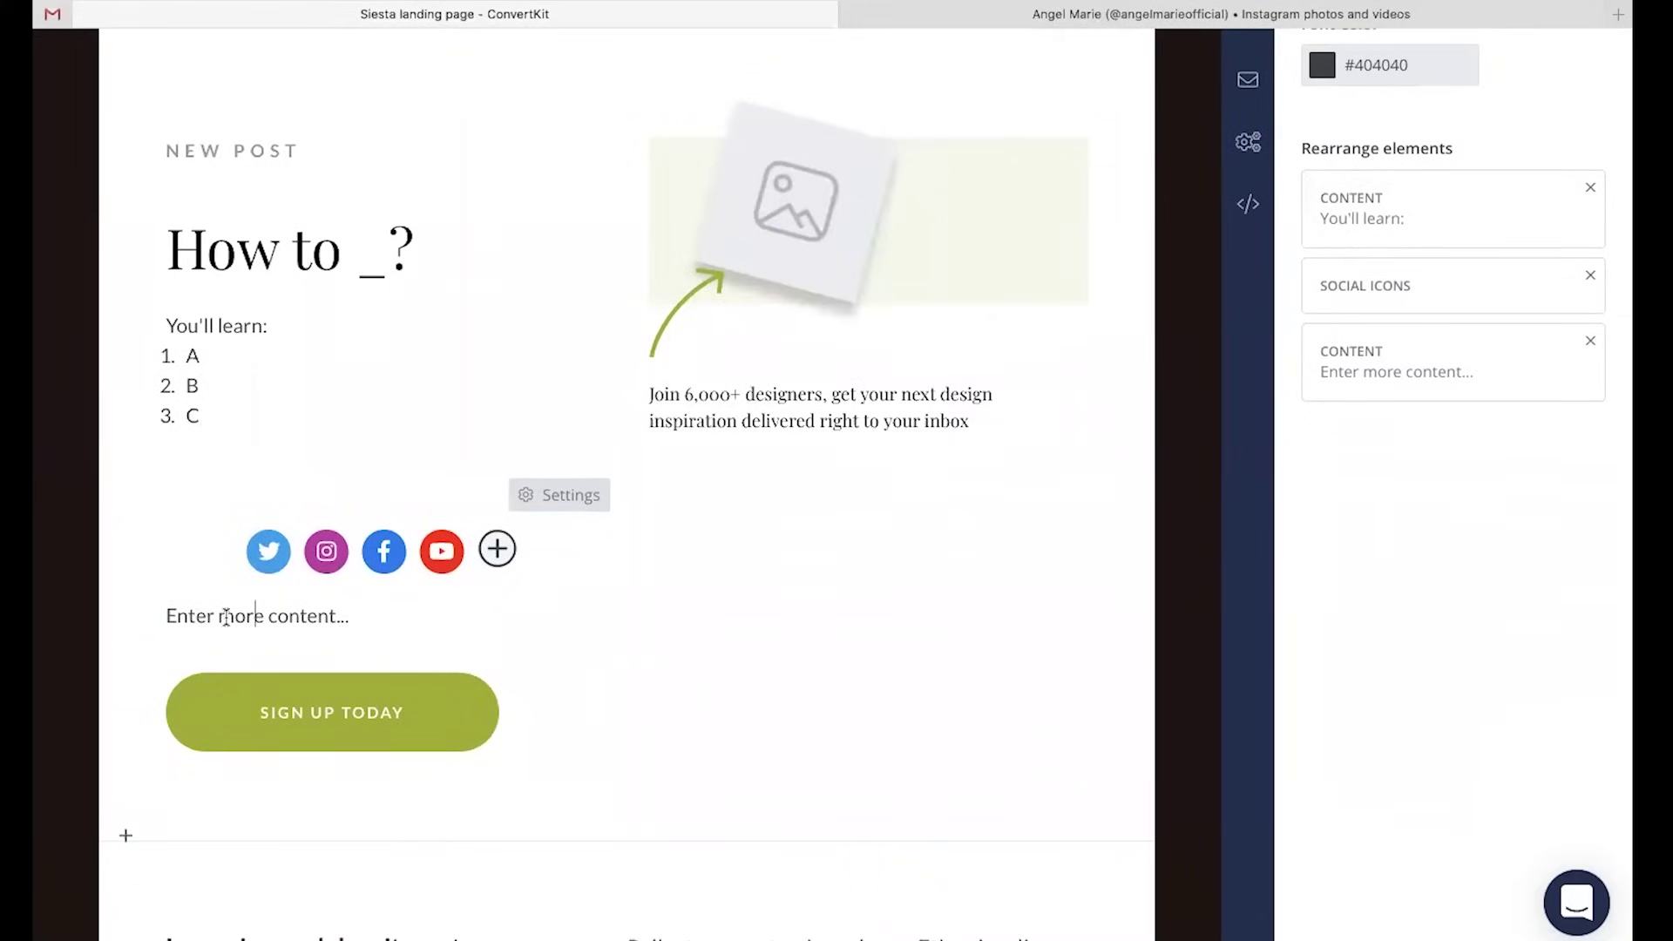
scroll(227, 620, "down", 1)
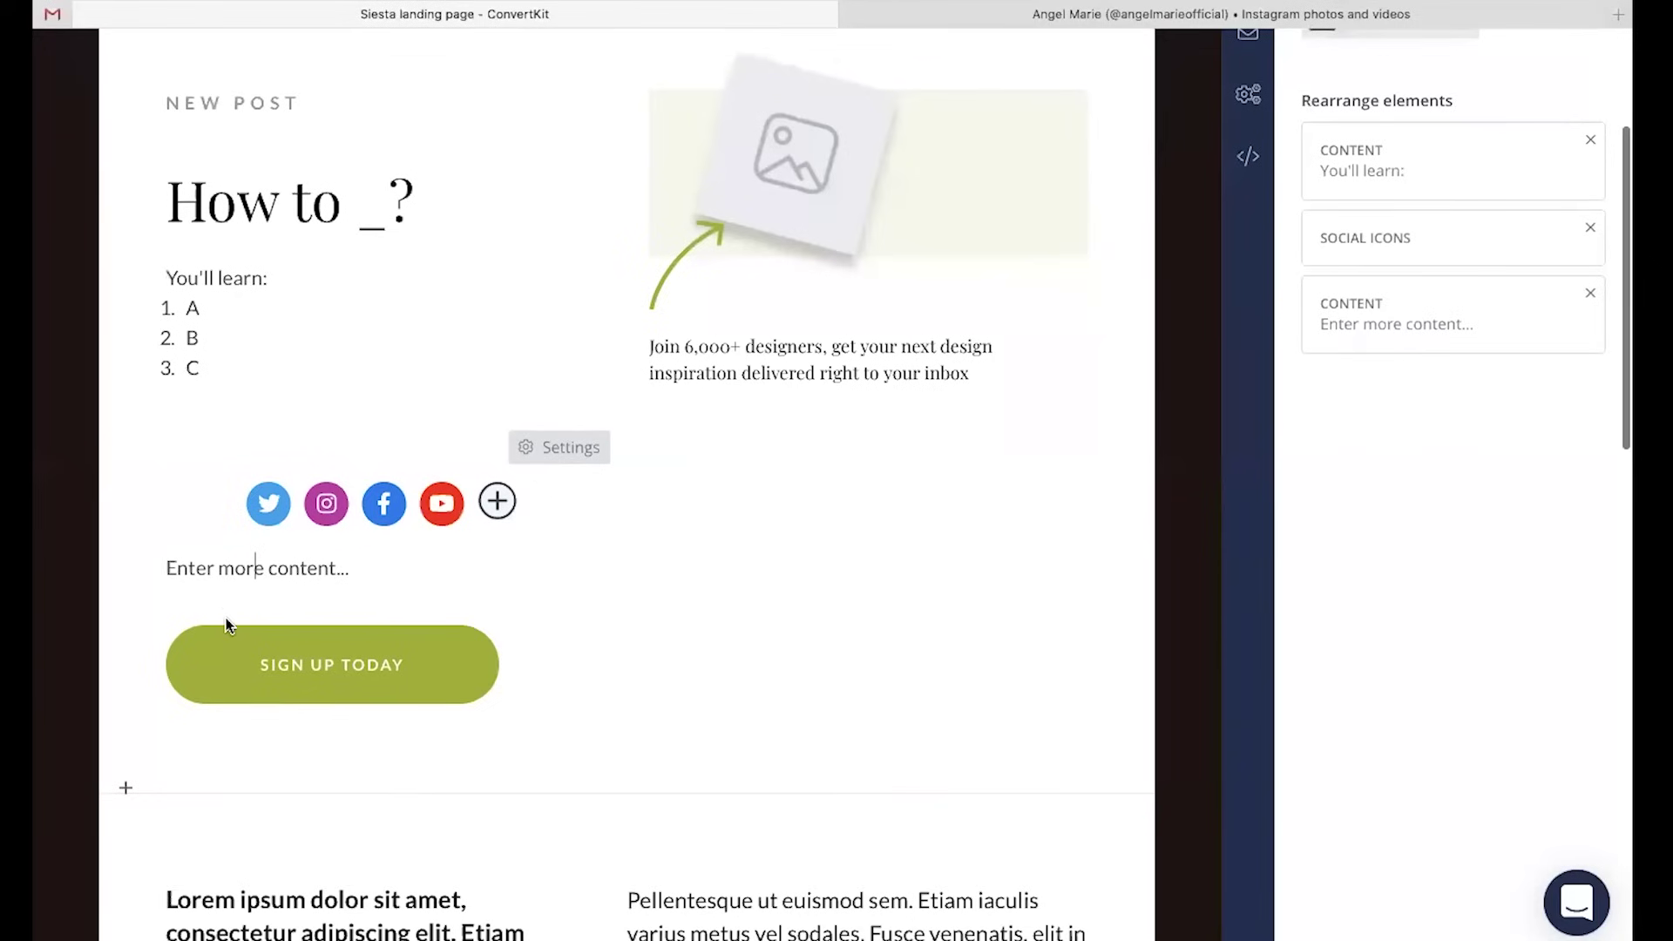
scroll(227, 618, "up", 5)
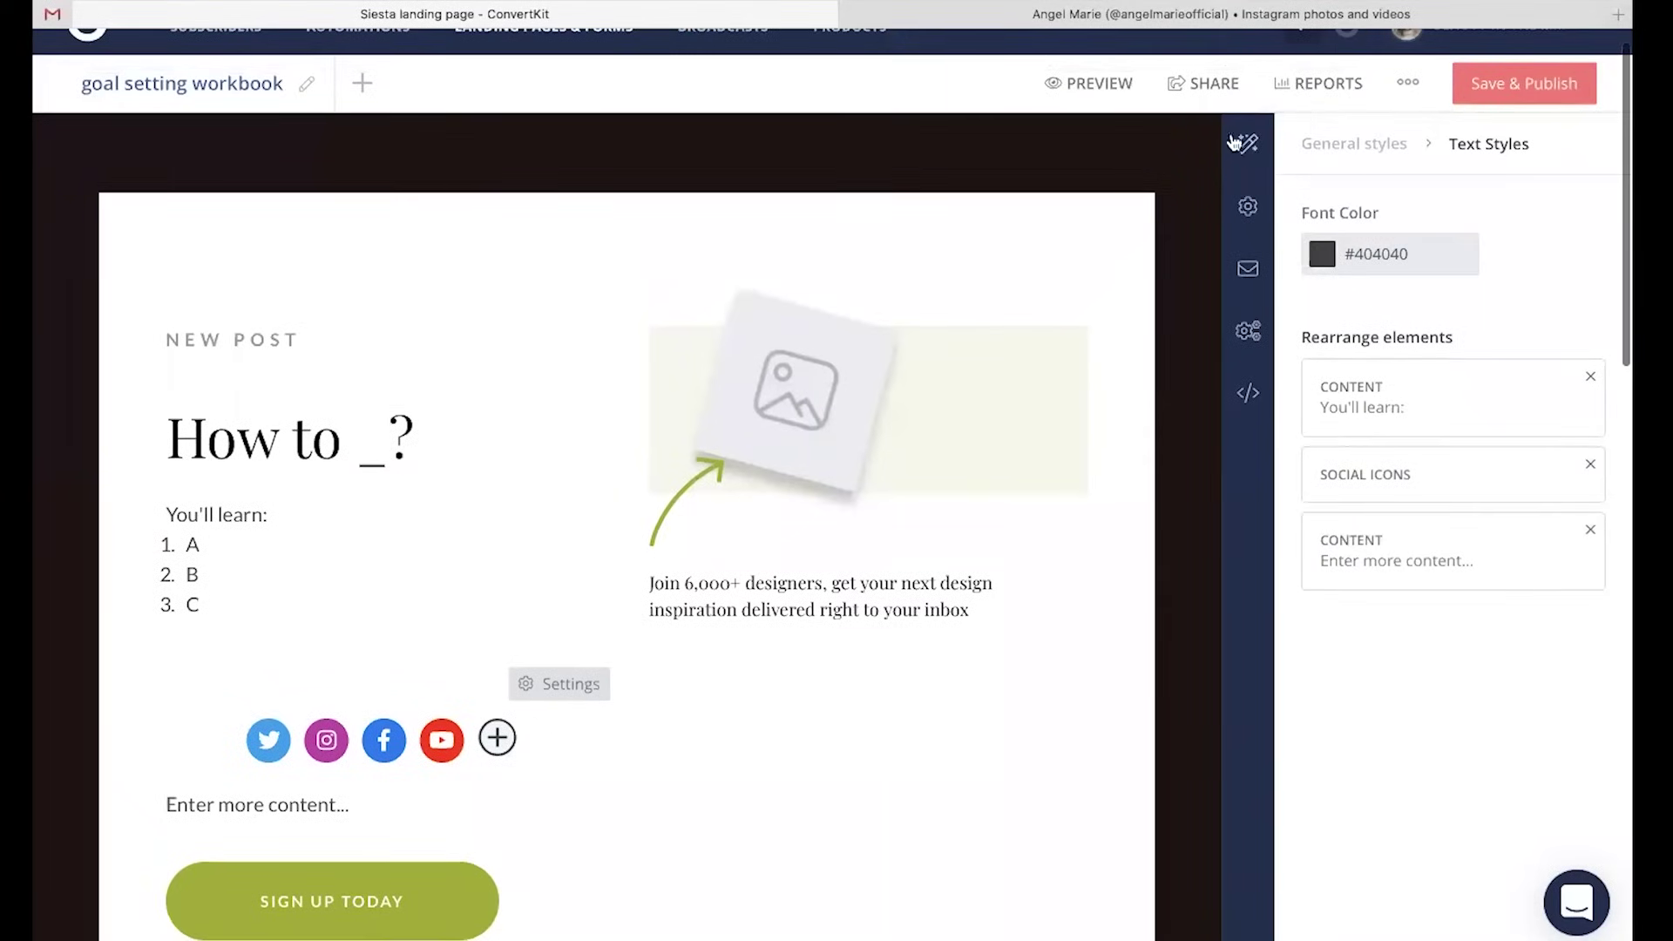
In General styles, set the page background colour to terracotta #D27452
left_click(1248, 146)
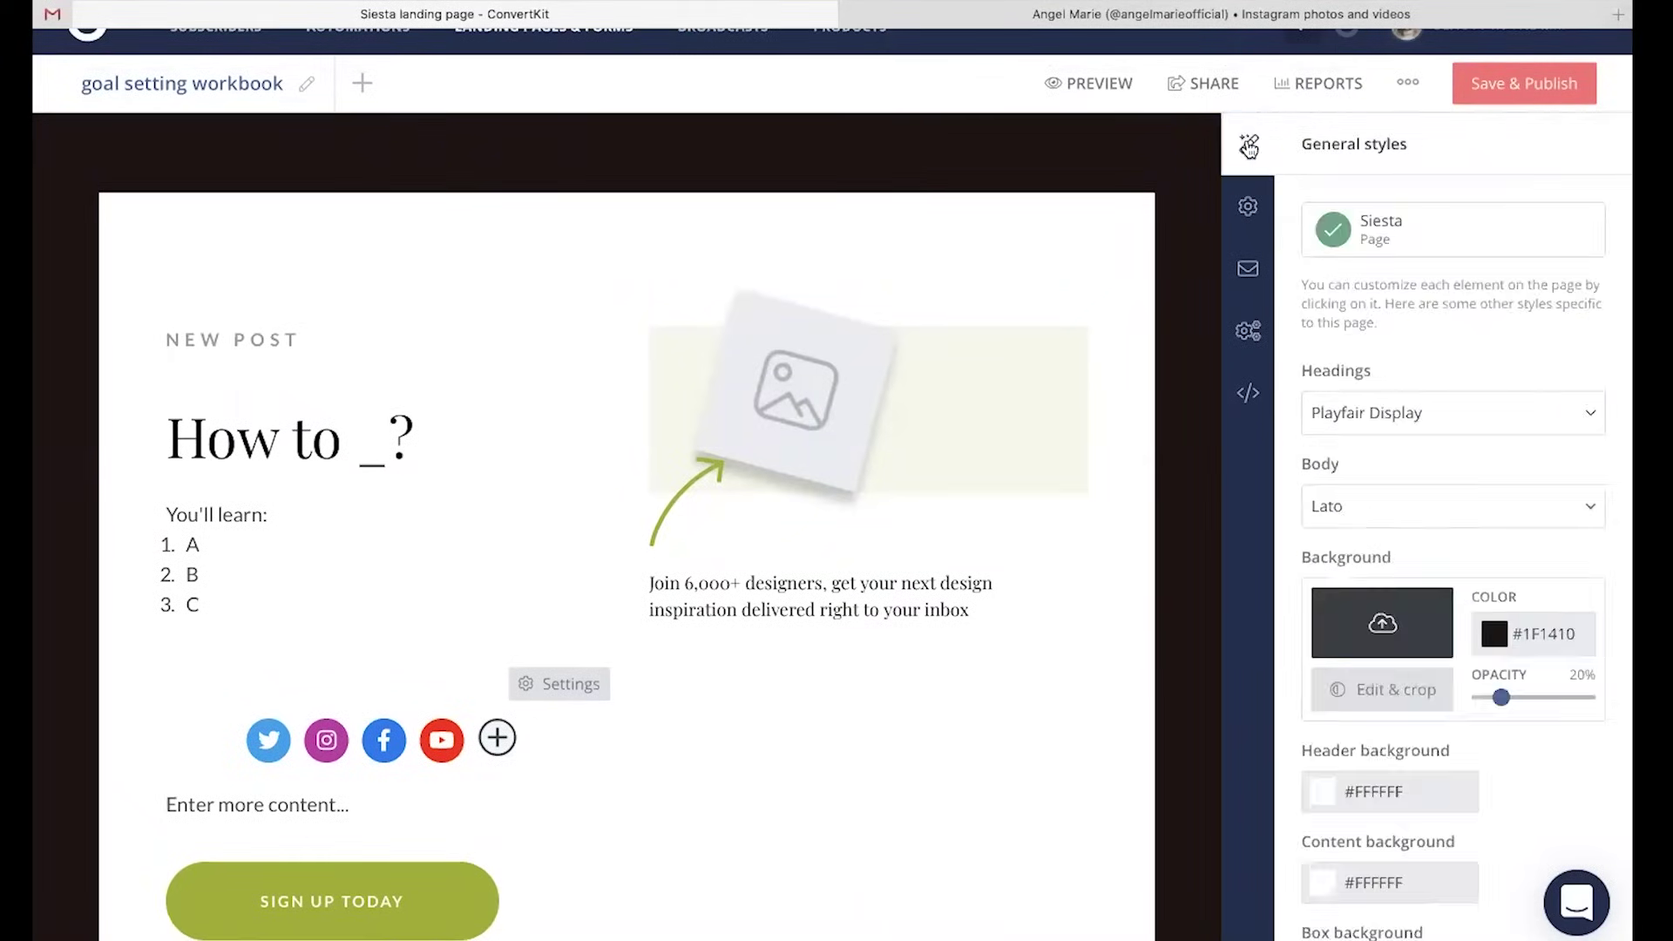
scroll(1449, 689, "down", 1)
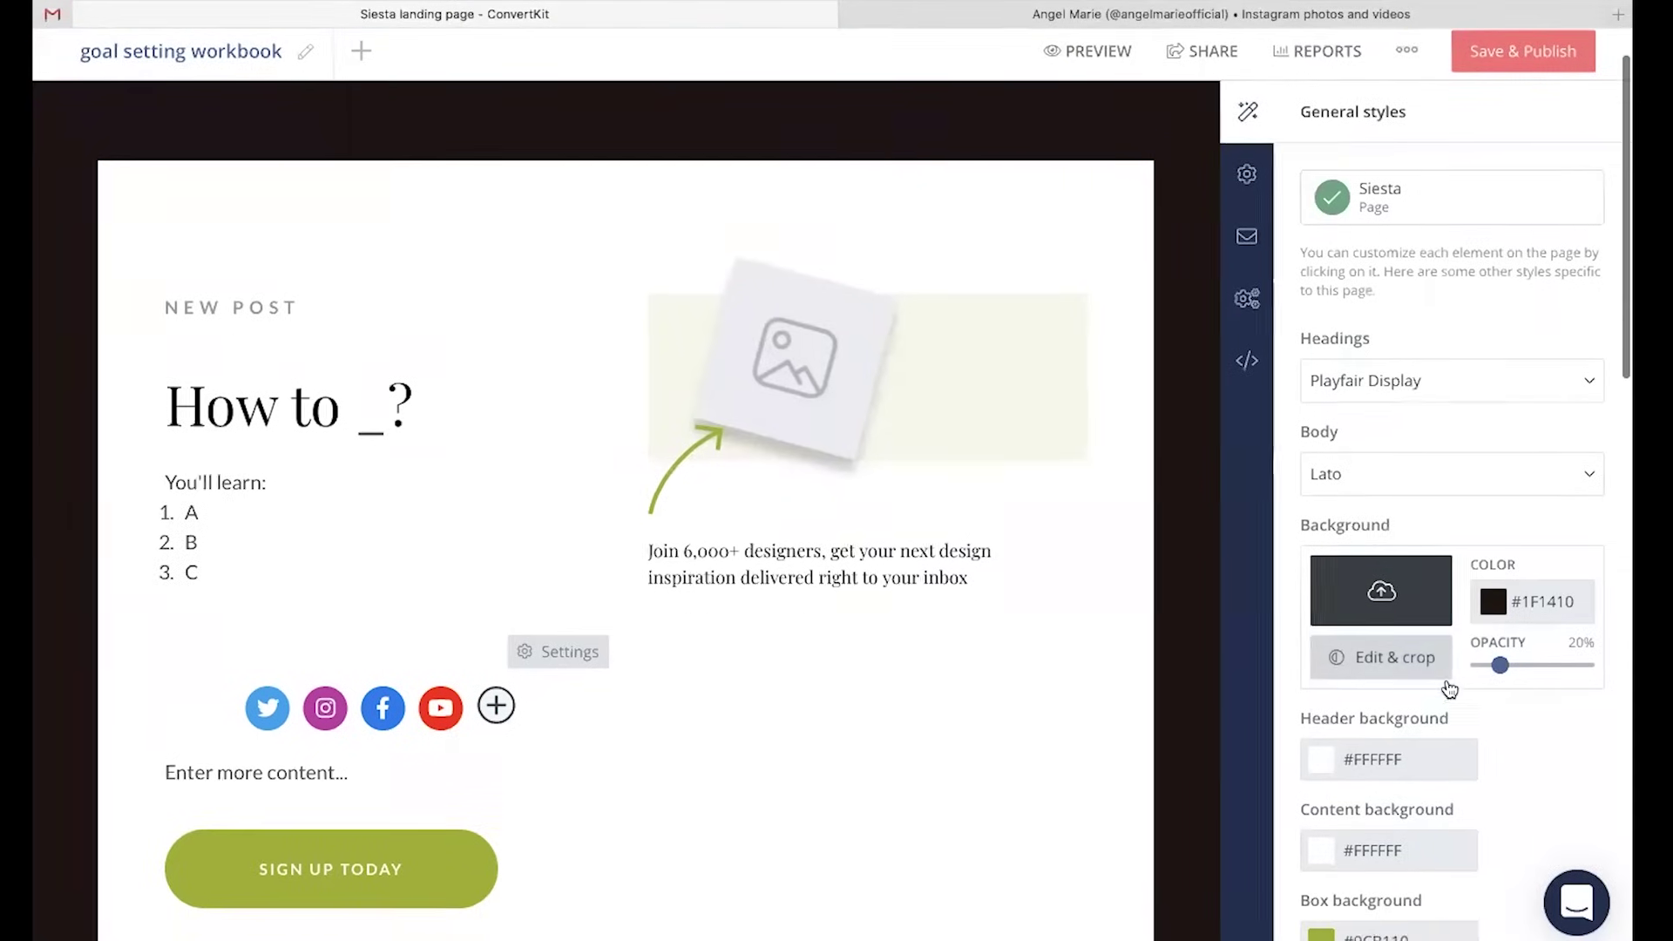
left_click(1538, 617)
left_click_drag(1475, 677, 1487, 646)
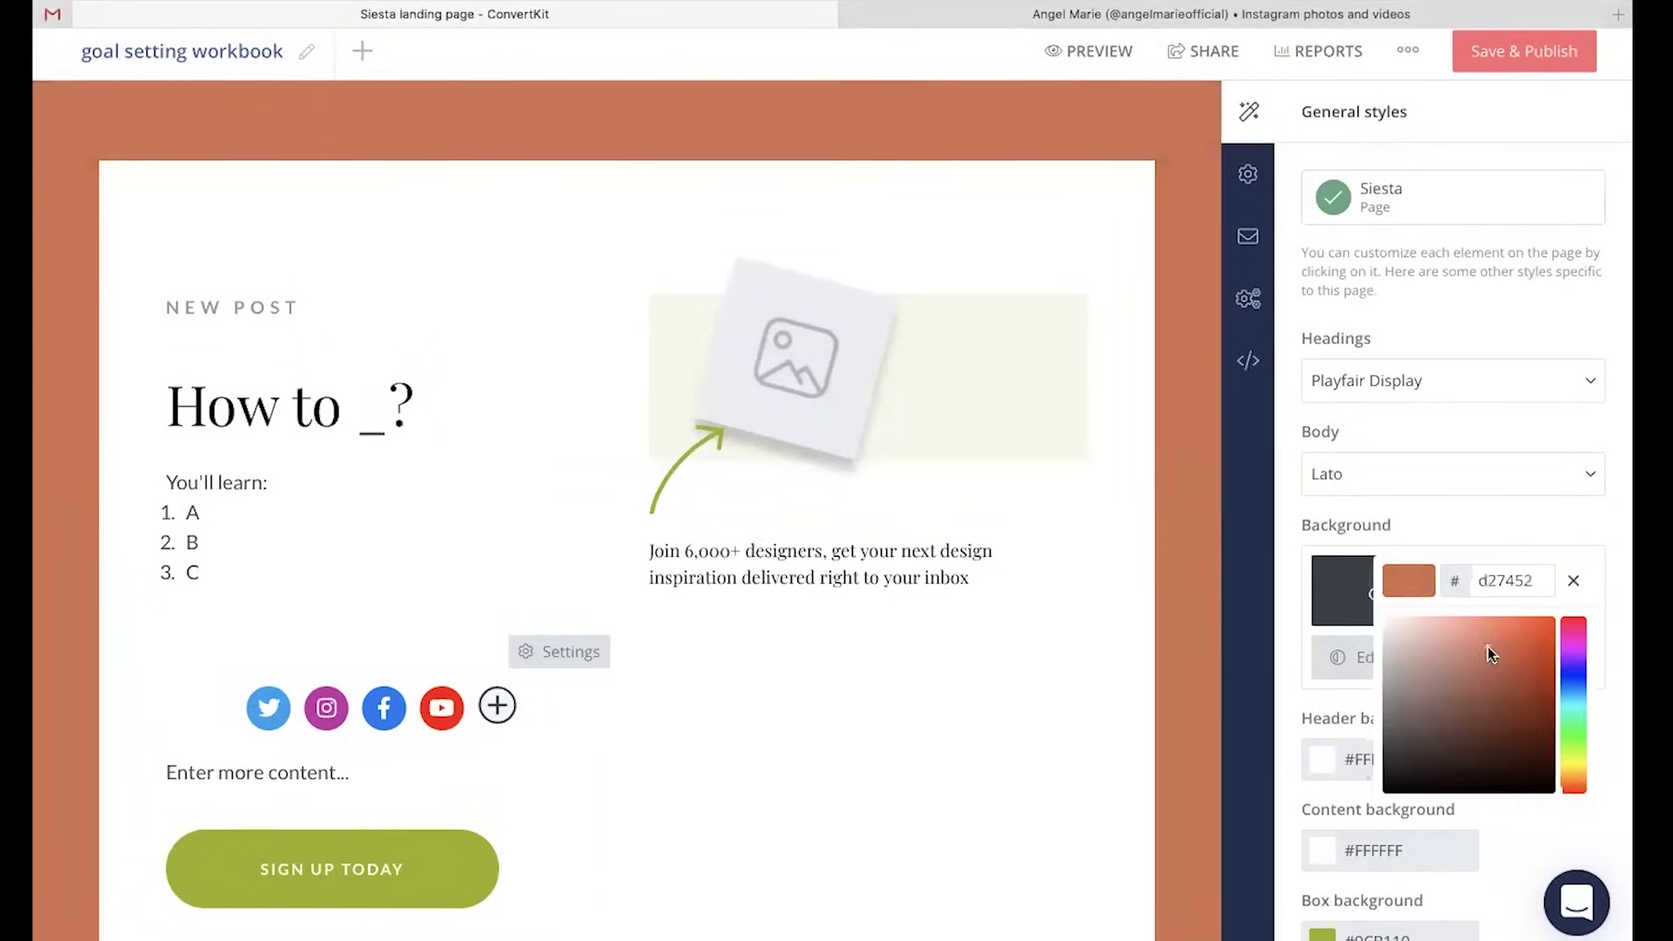
left_click(1543, 521)
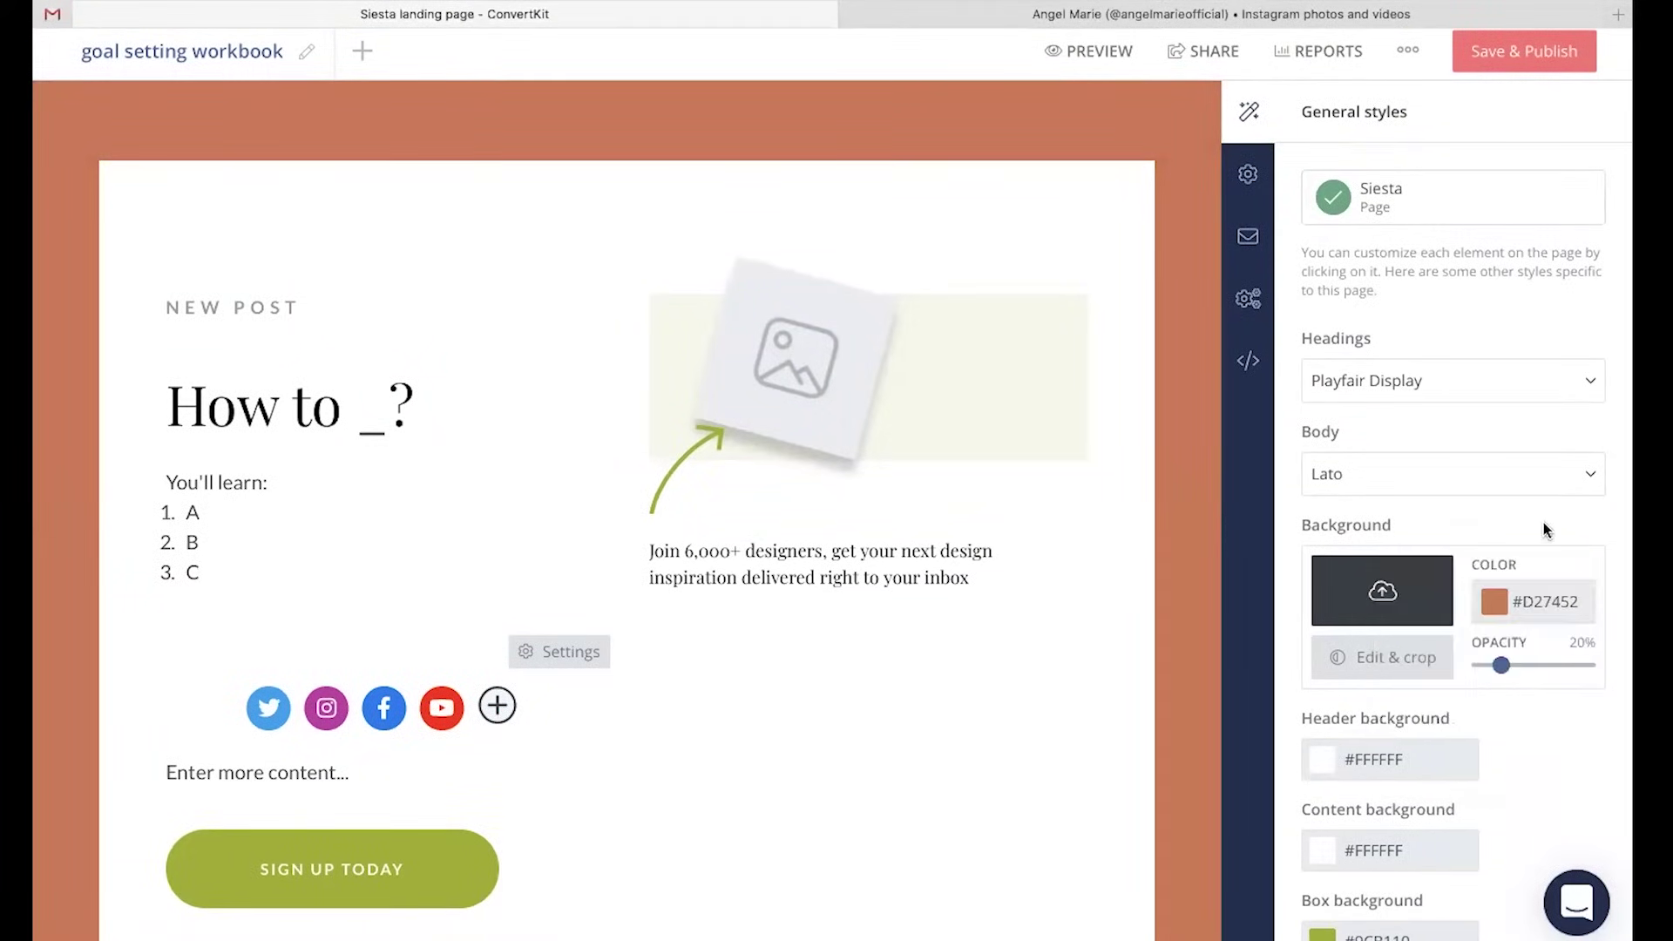
scroll(1491, 572, "down", 1)
scroll(1492, 572, "down", 2)
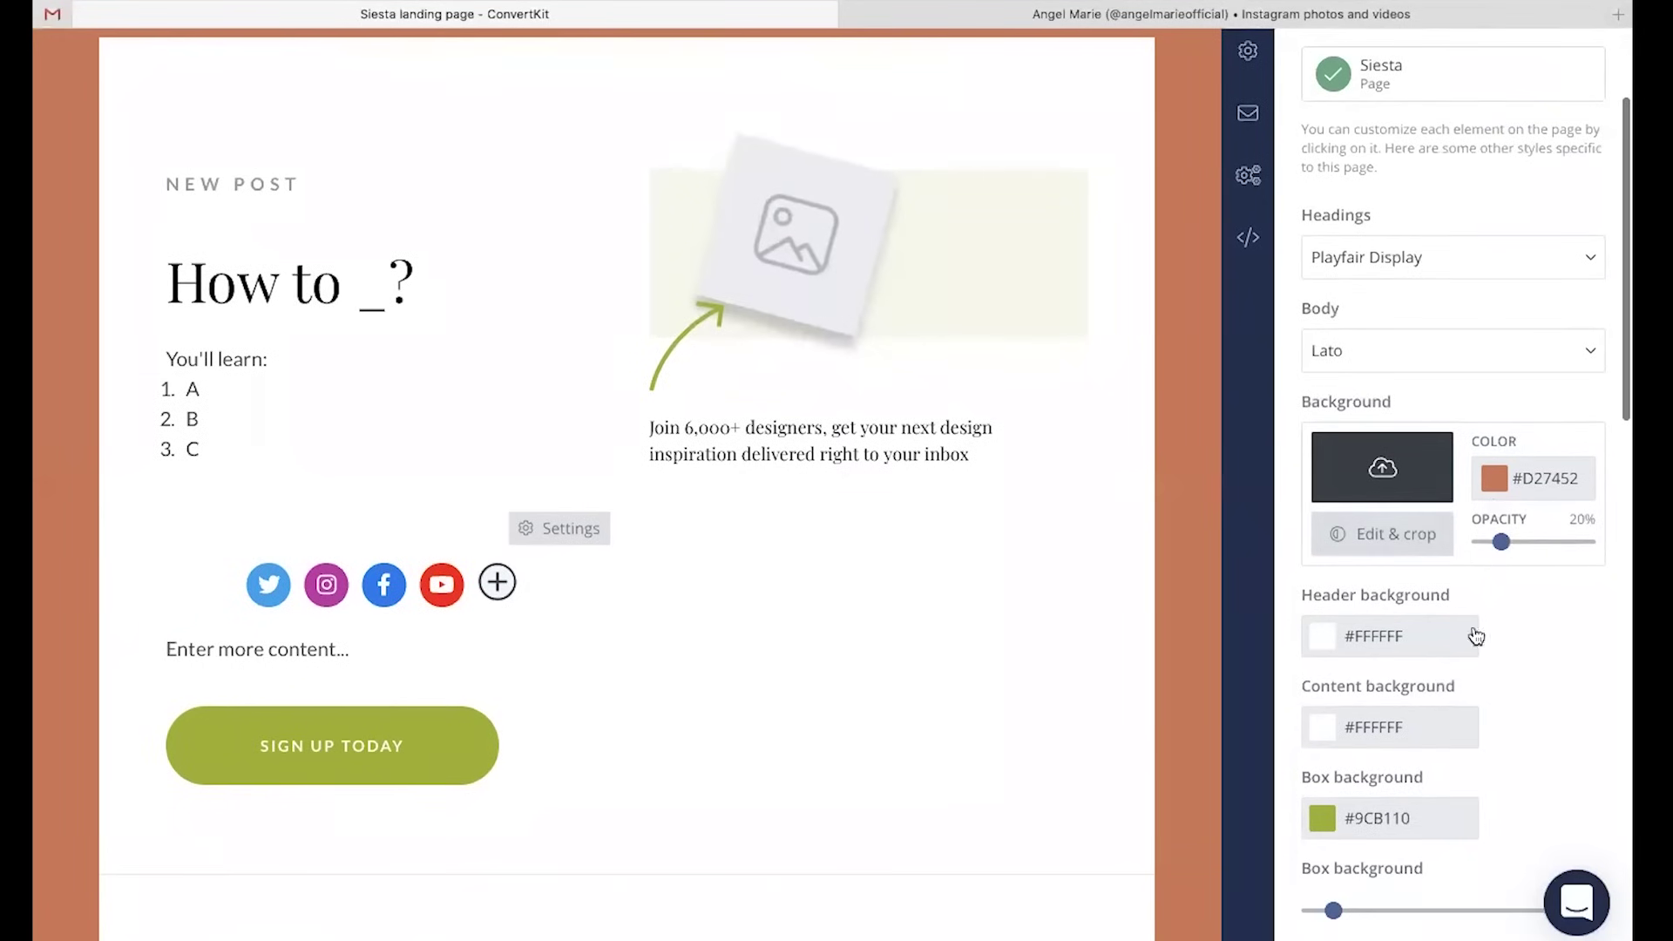
scroll(1366, 875, "down", 5)
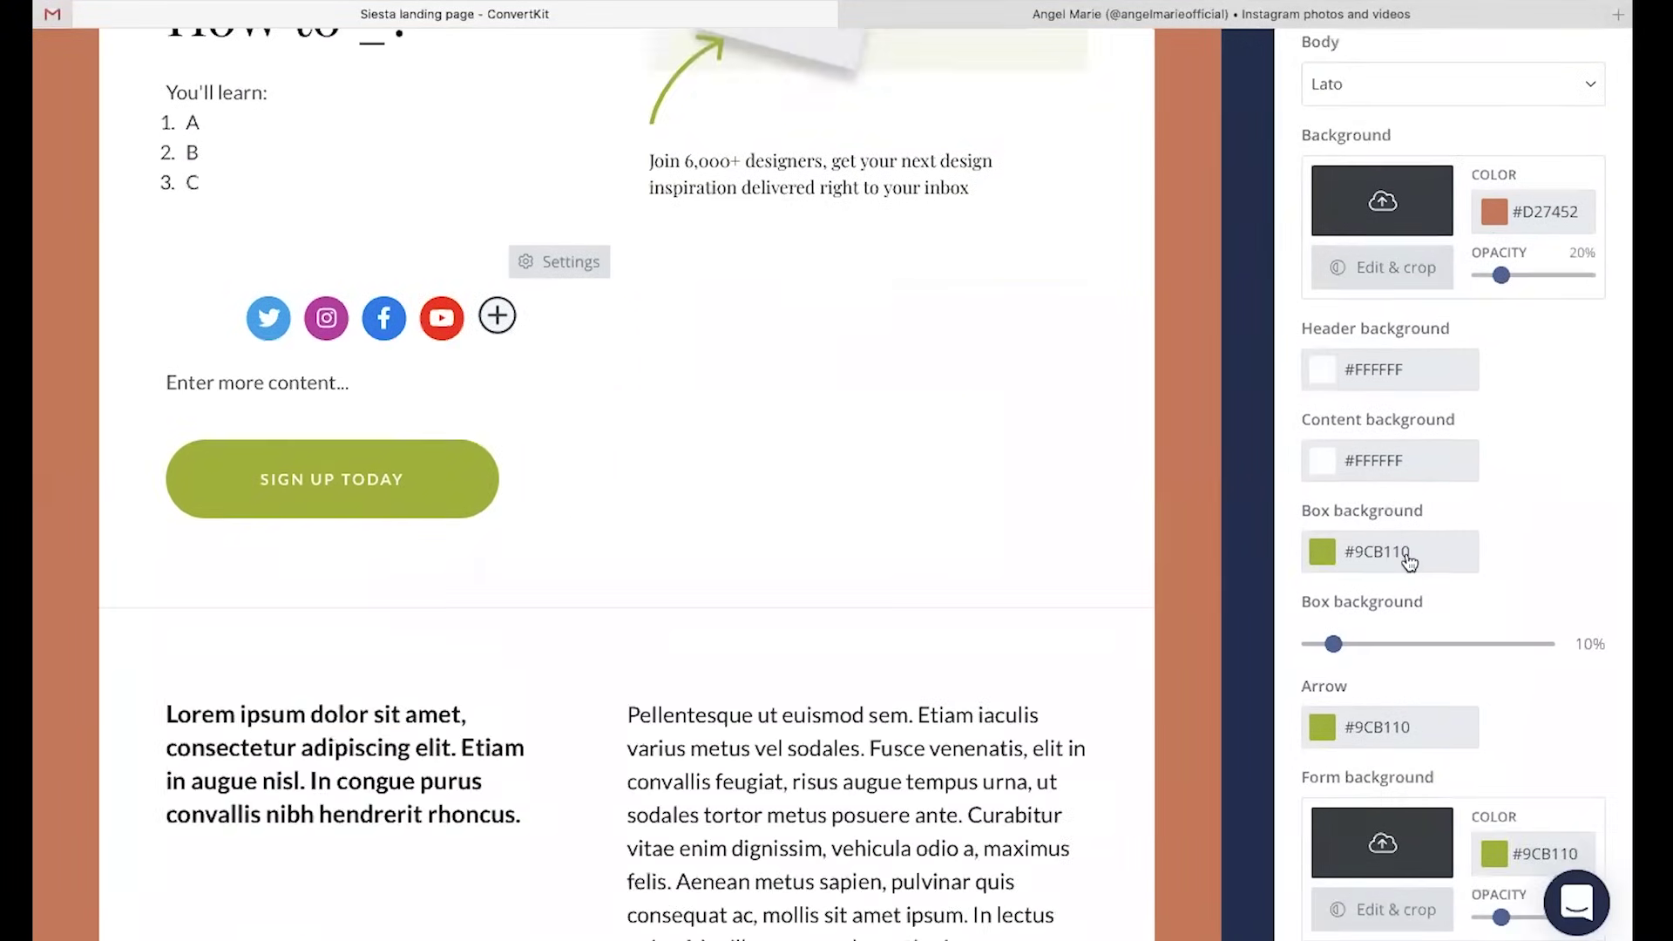
scroll(1404, 552, "up", 8)
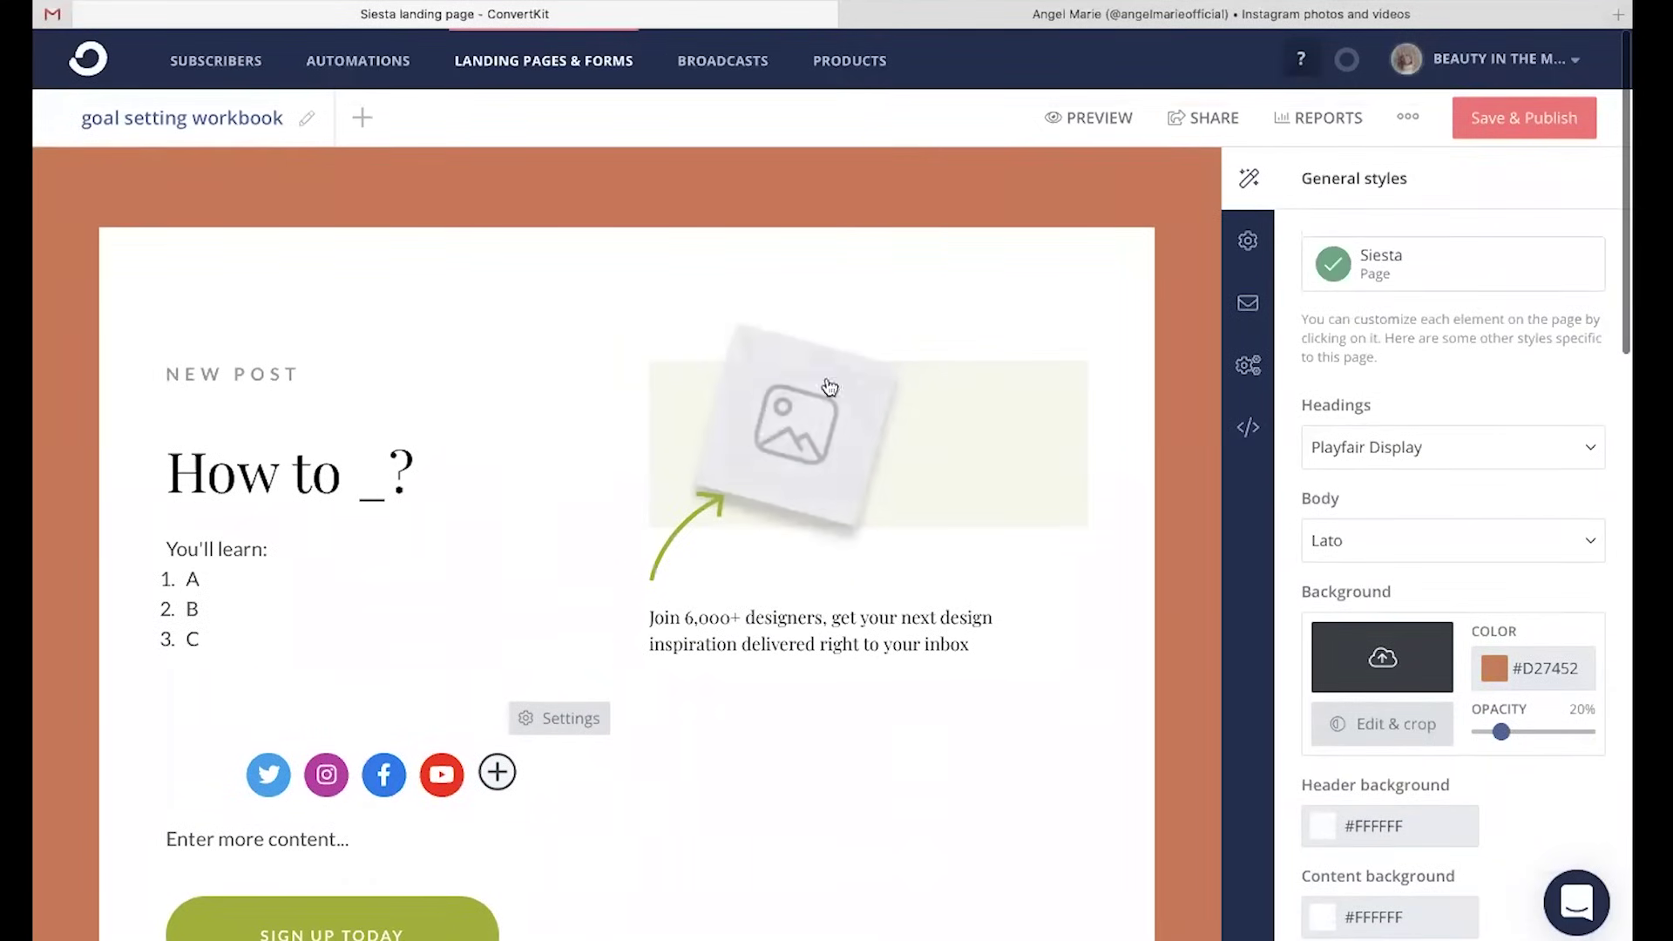
Fill the heading's image placeholder with the 'A Year of Goal Setting' cover from recent uploads
left_click(785, 427)
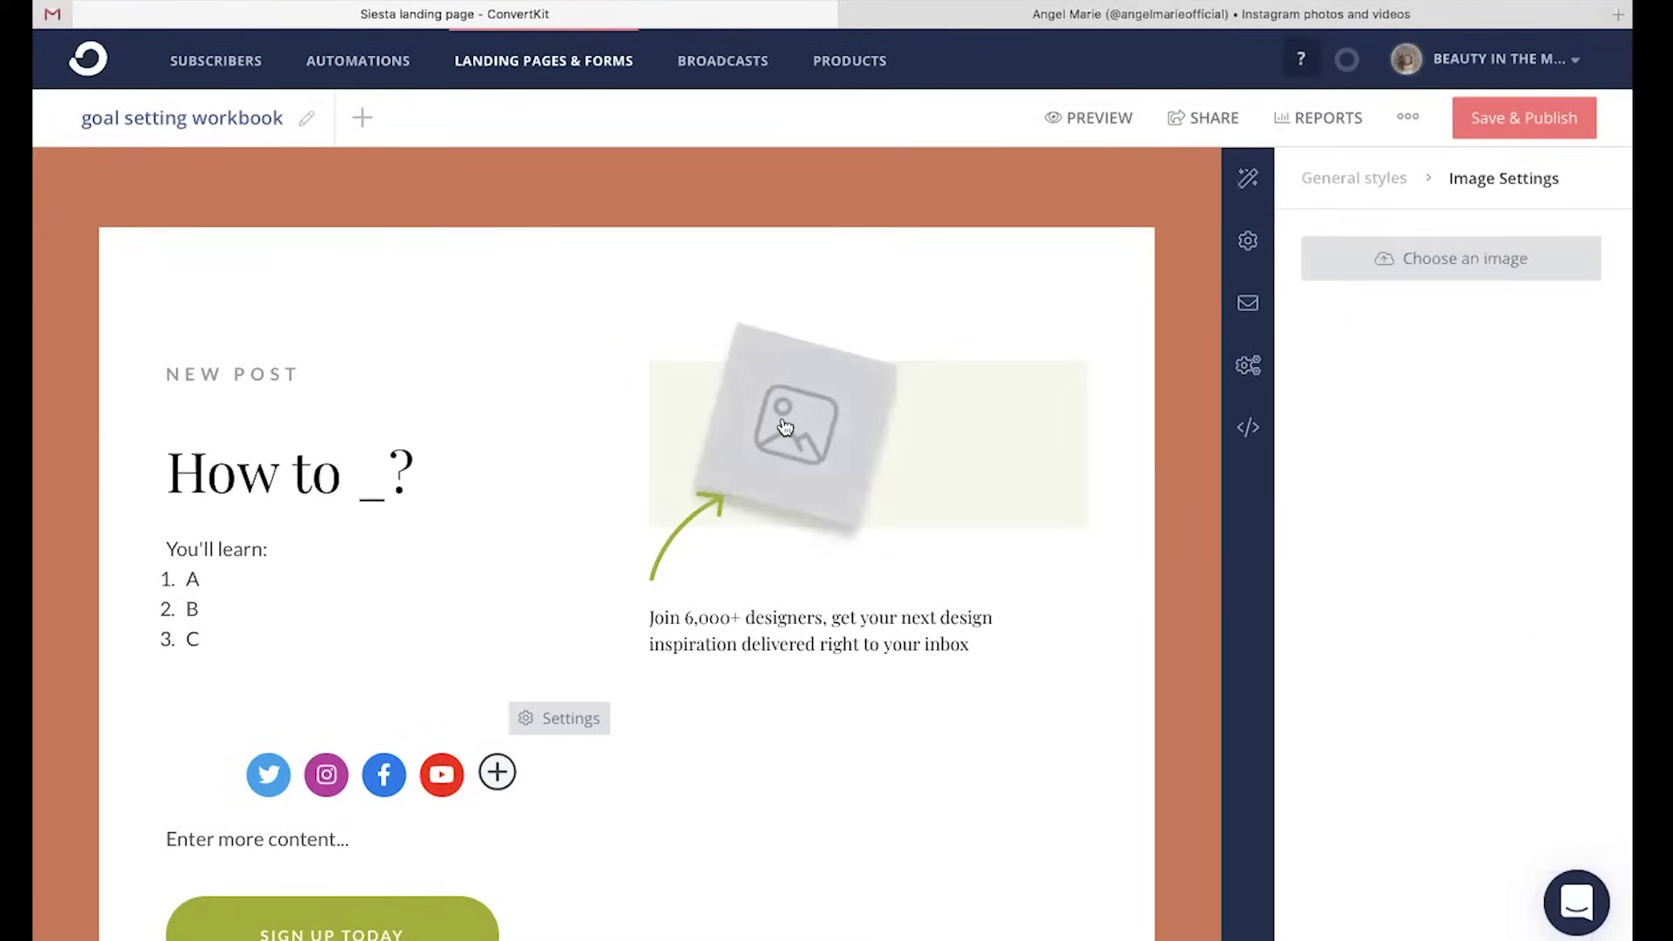
left_click(1505, 263)
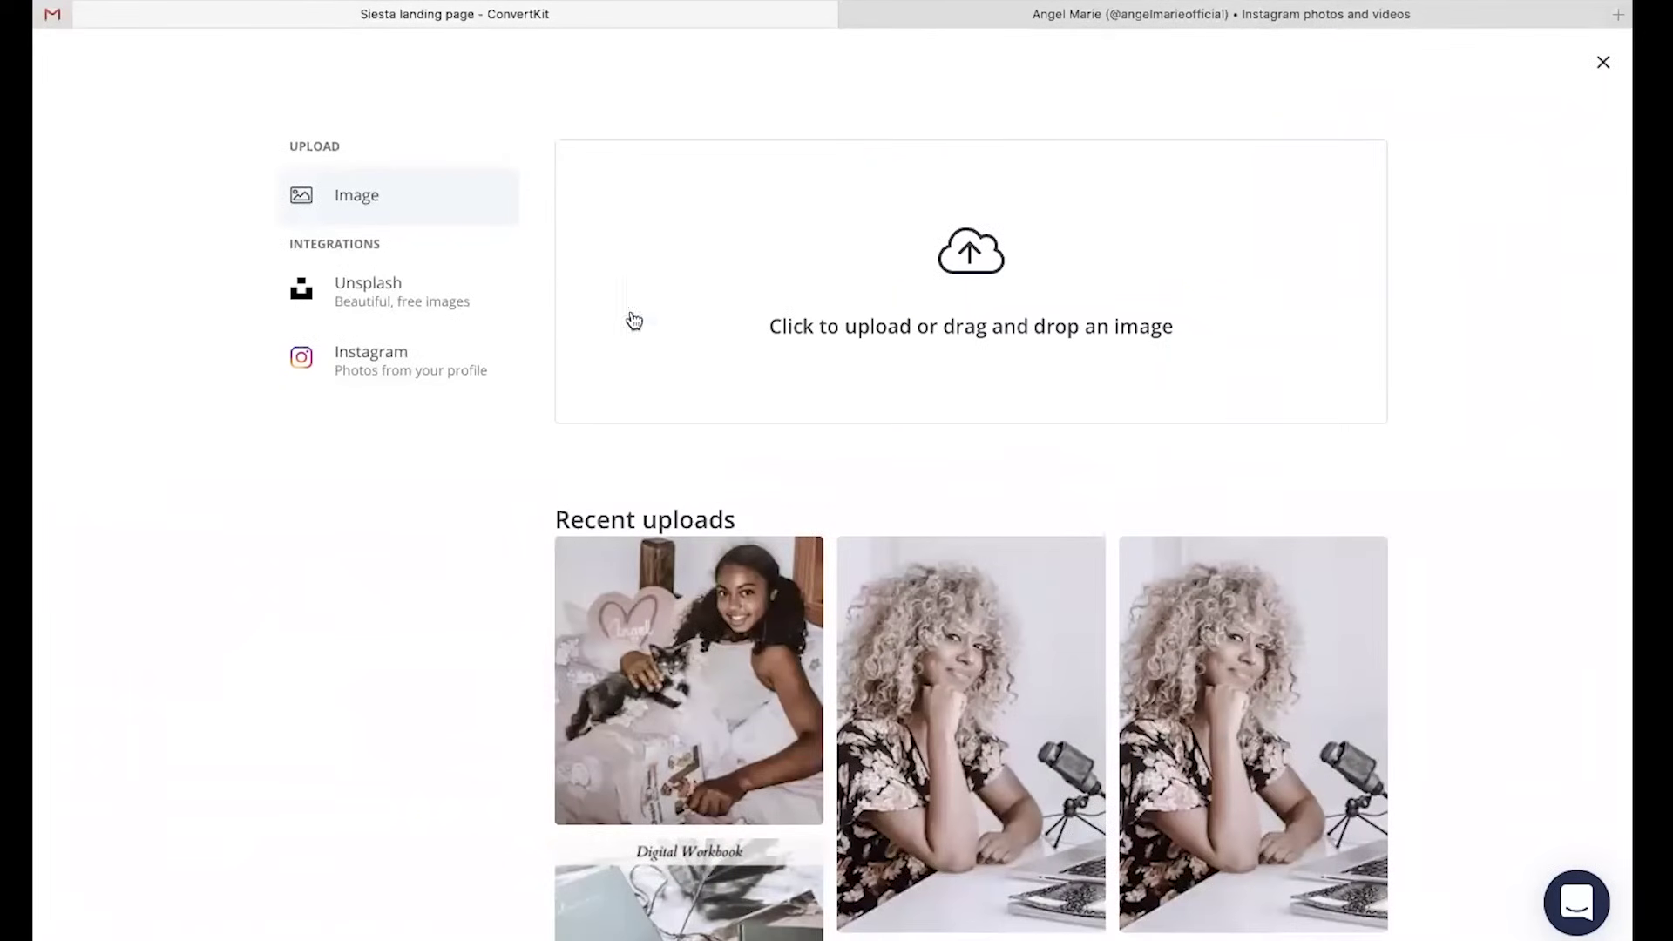
scroll(562, 272, "down", 4)
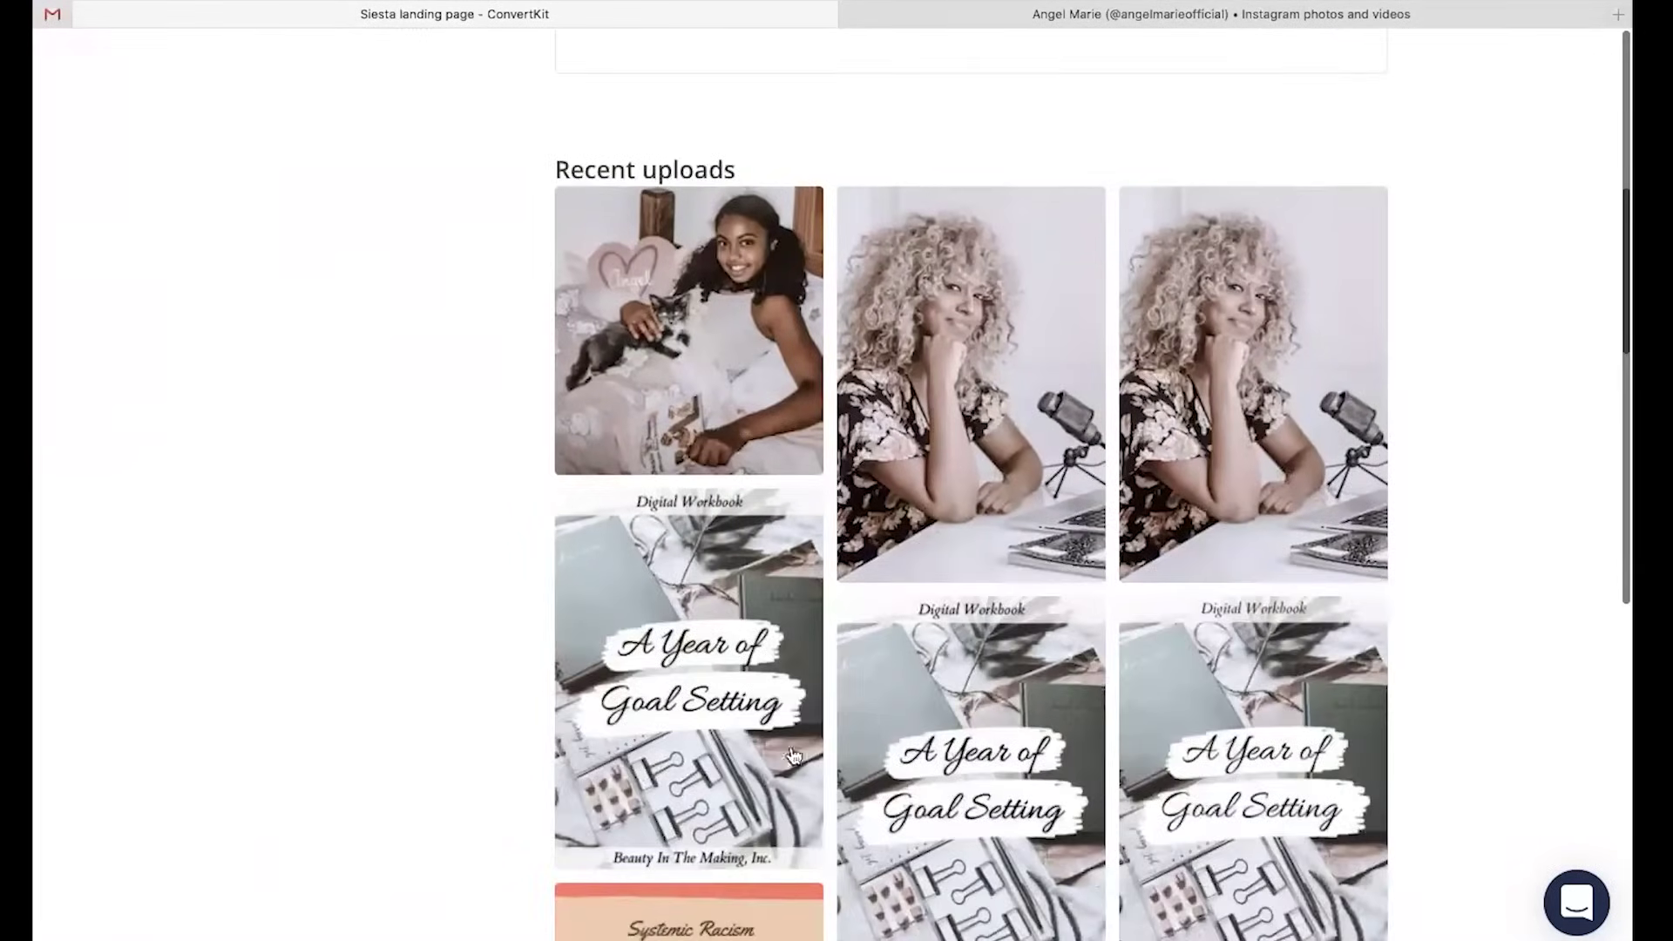
scroll(798, 676, "up", 4)
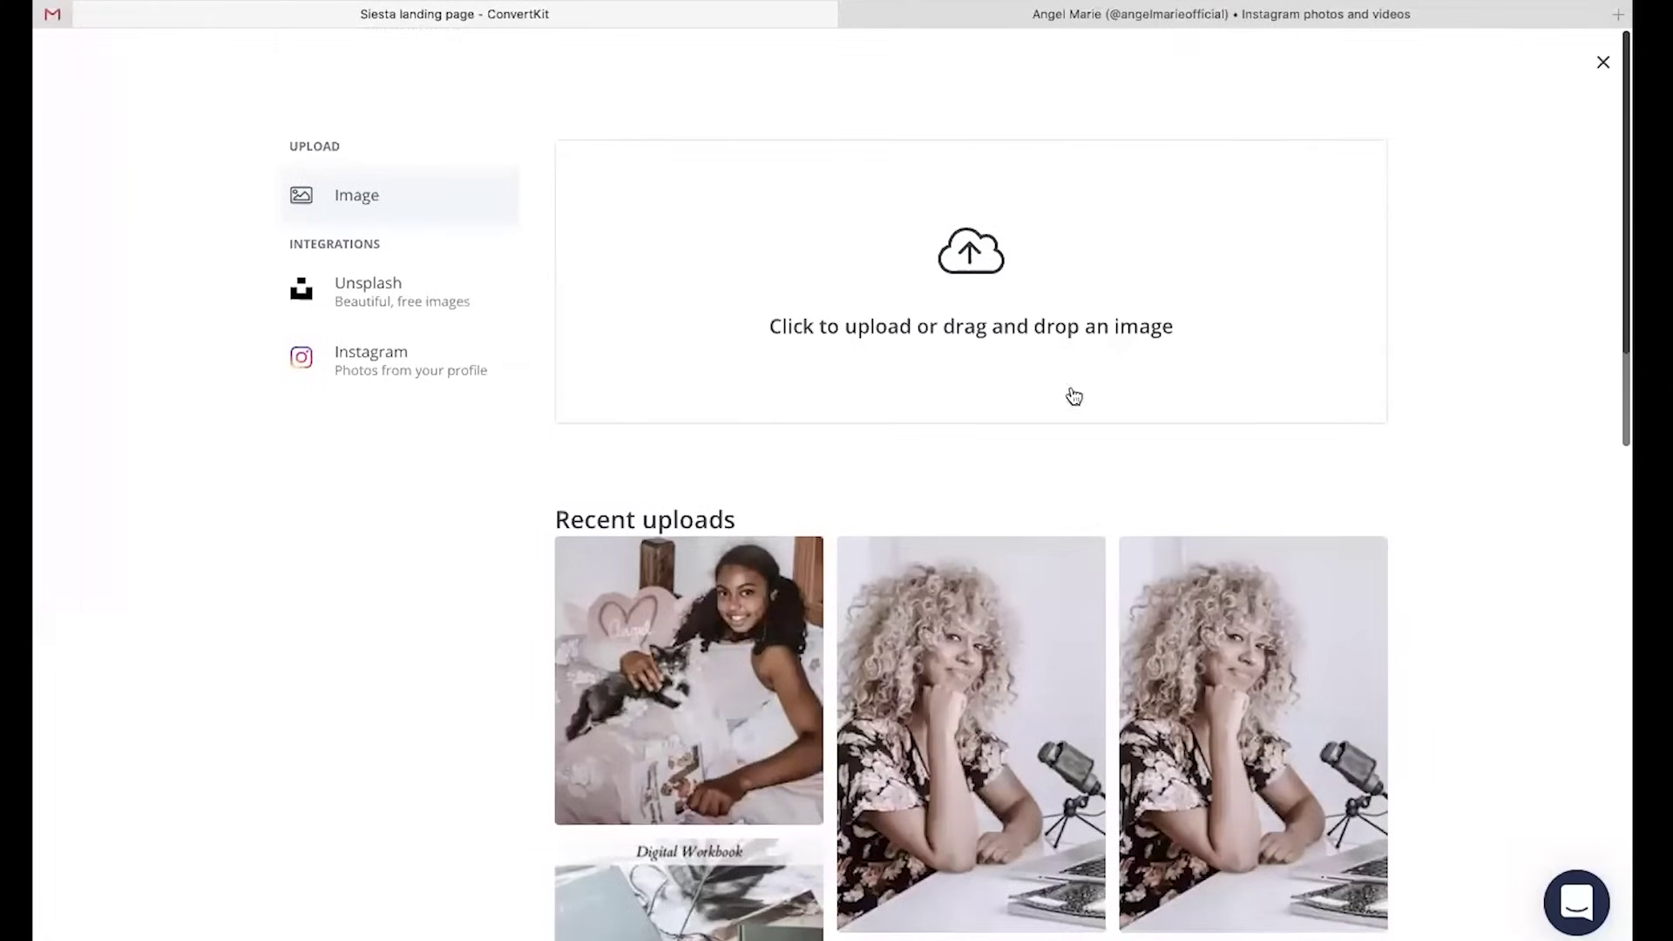
left_click(494, 306)
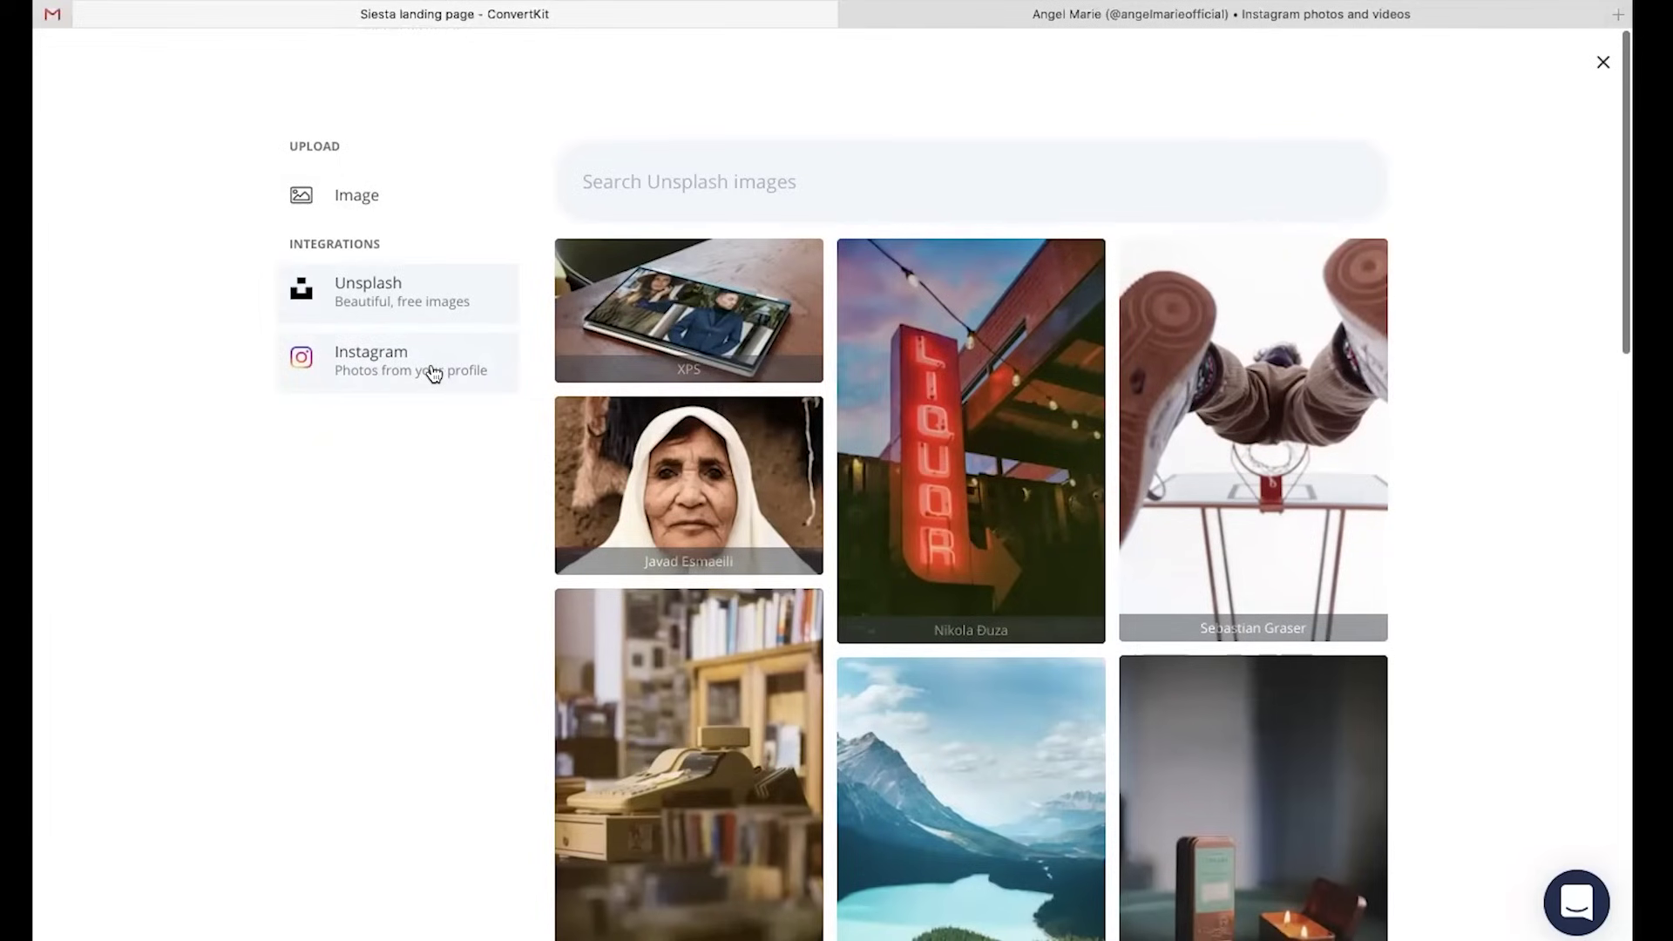
left_click(358, 199)
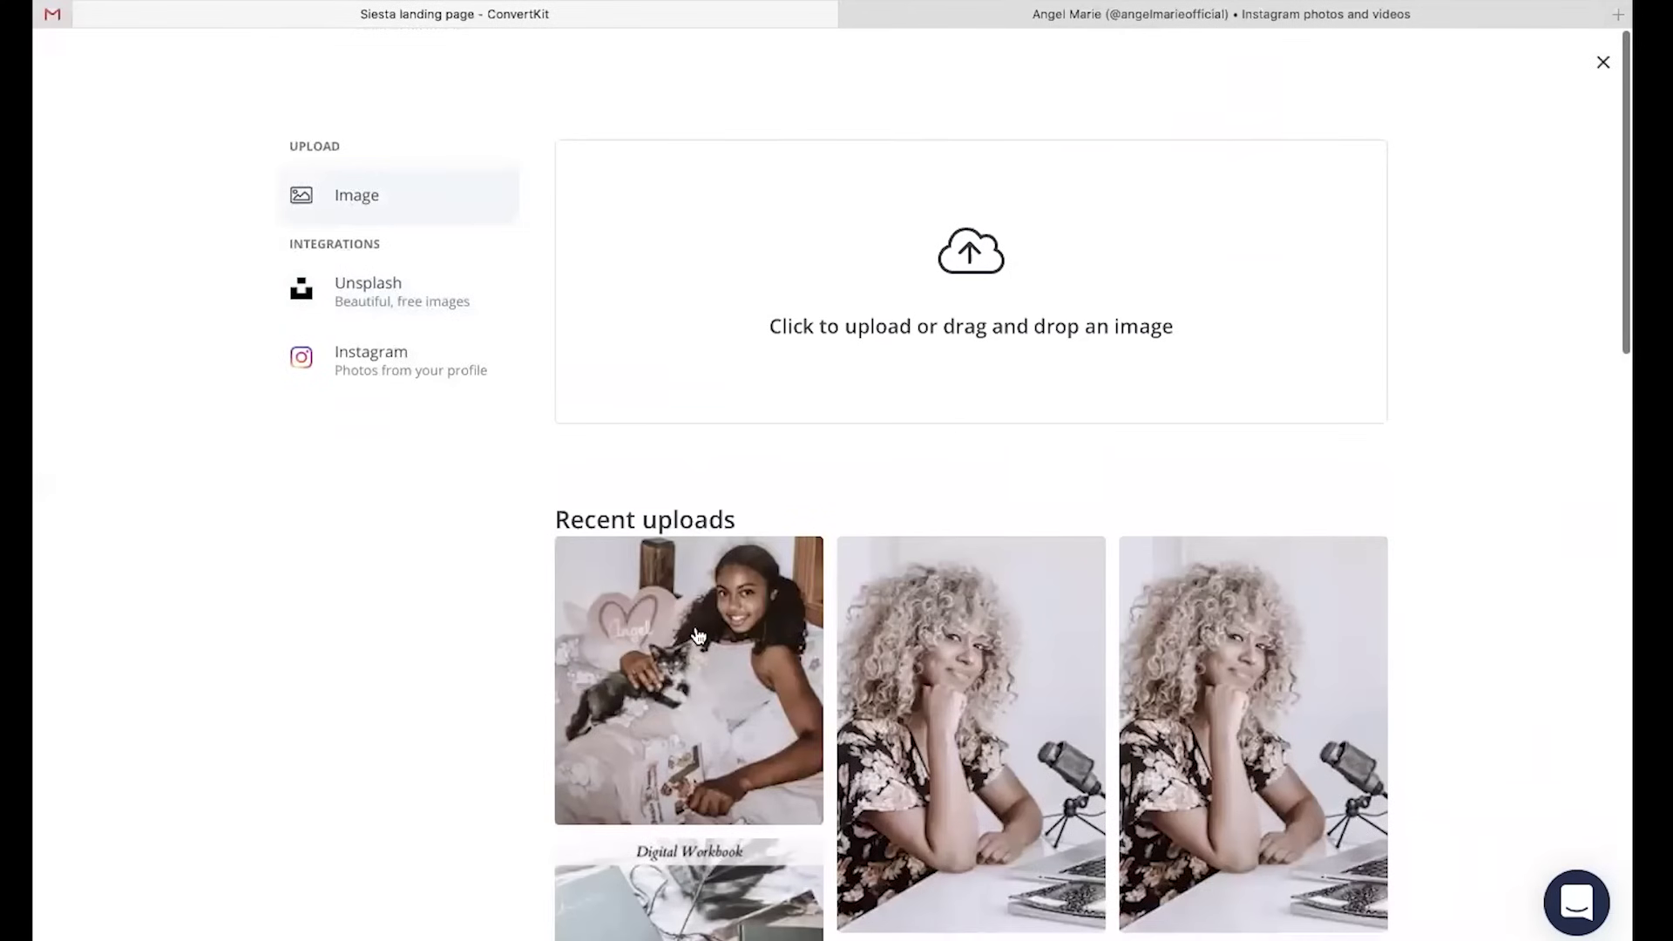
scroll(633, 629, "down", 5)
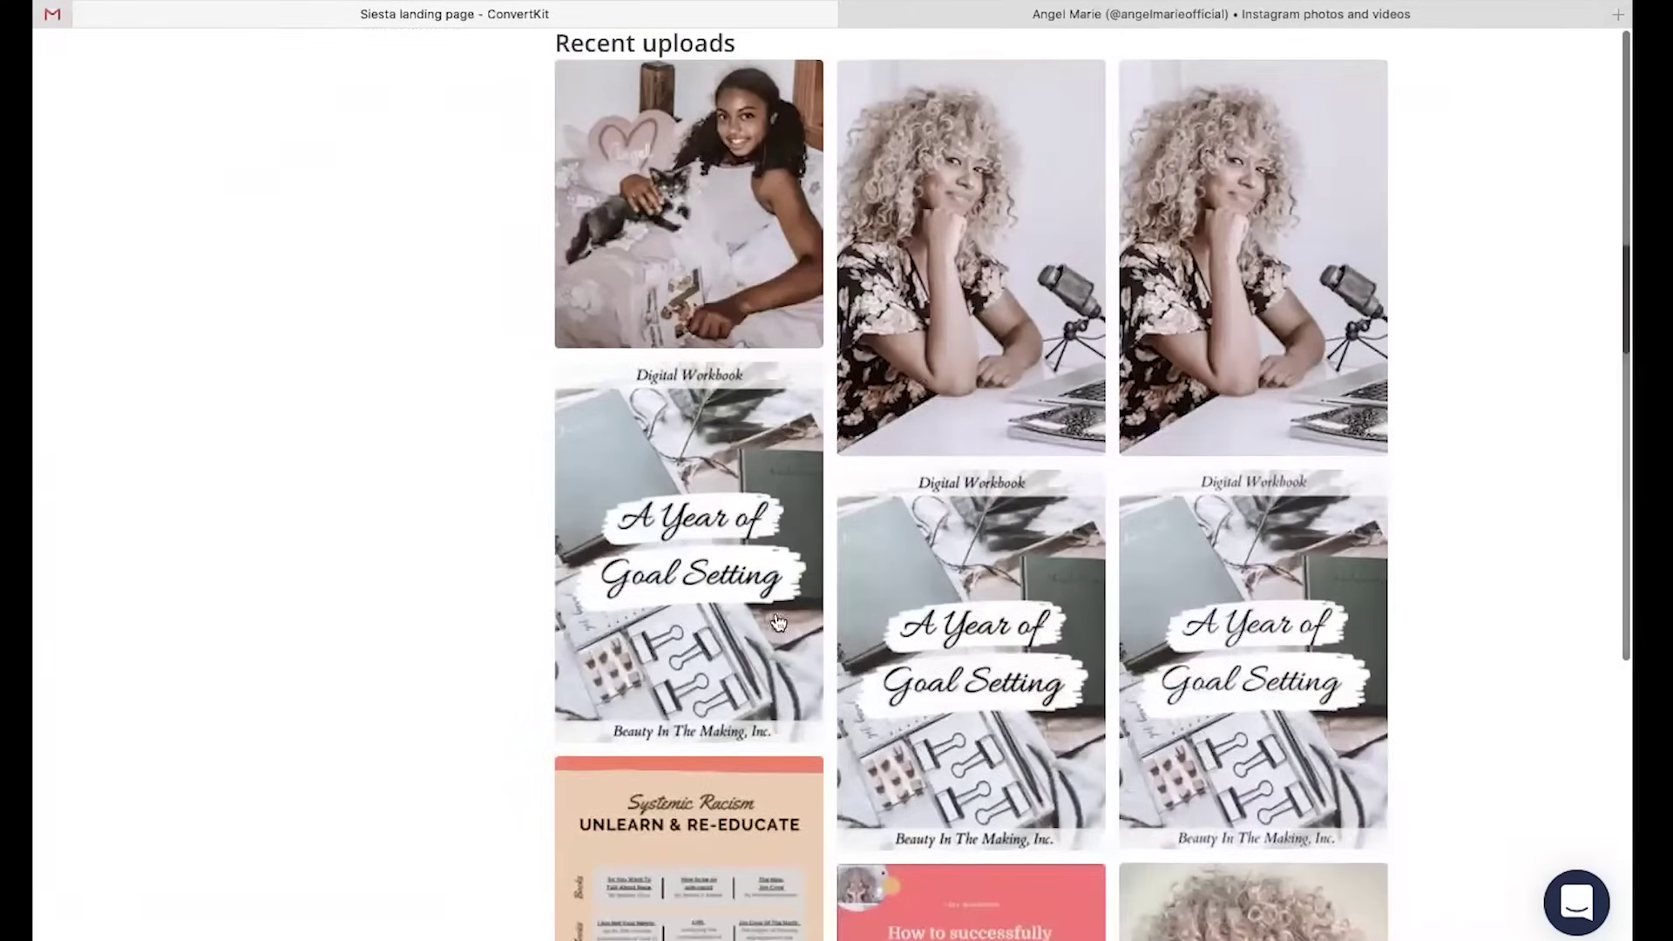
left_click(679, 554)
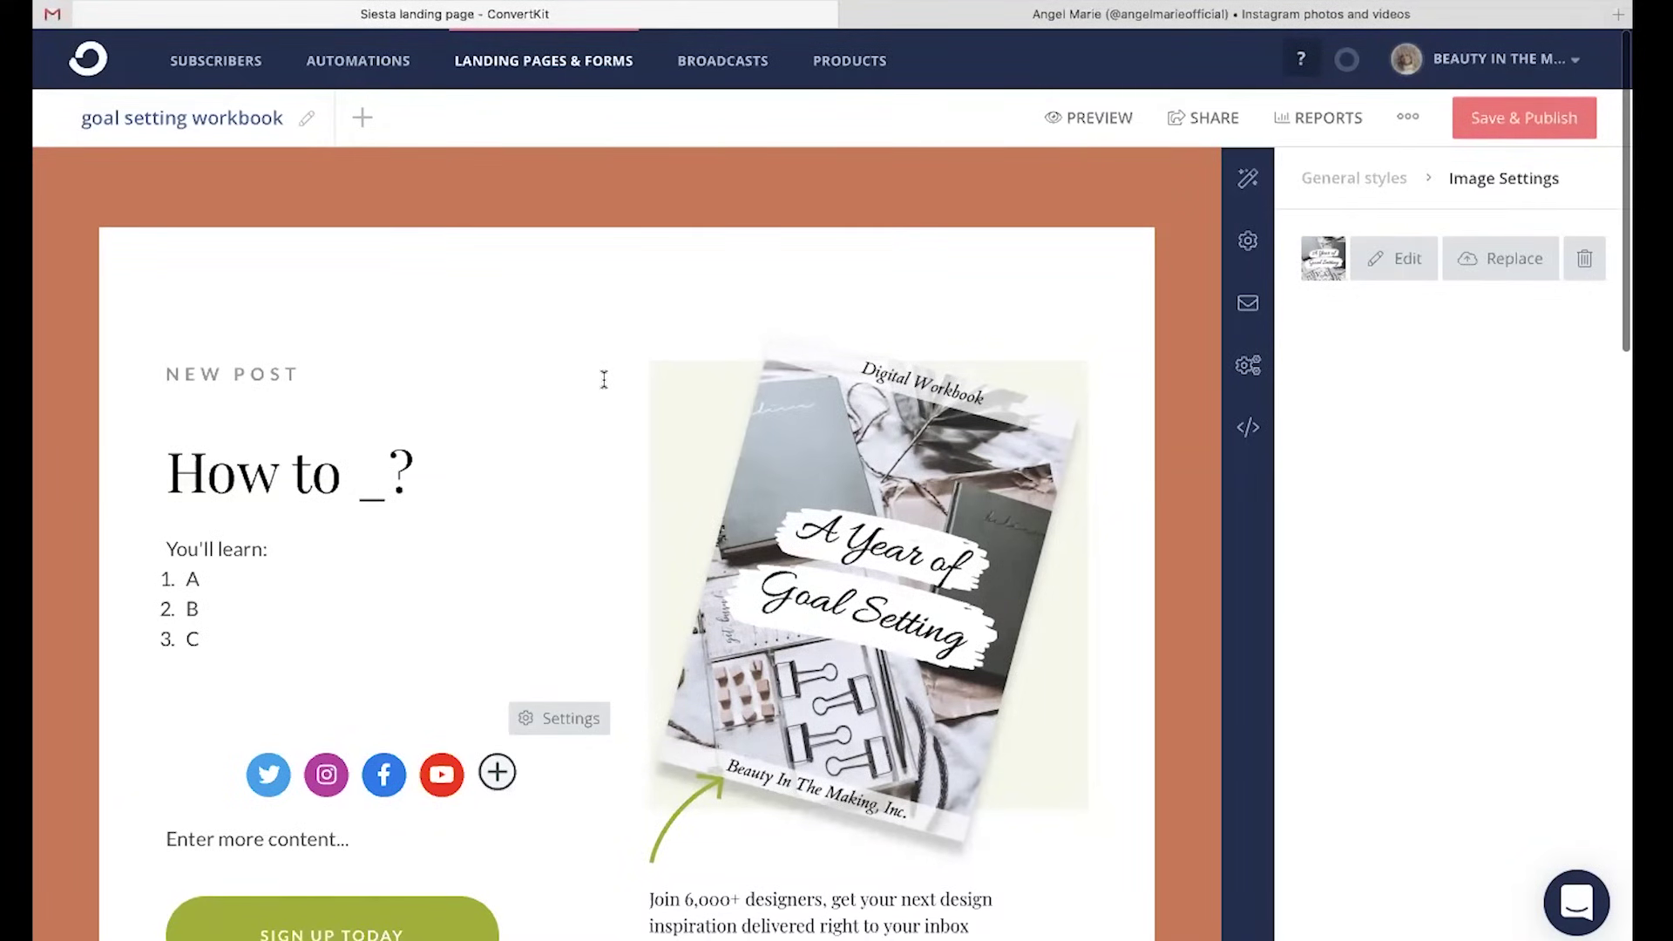
Scroll through the whole landing page and open the Incentive Email settings
scroll(604, 380, "down", 10)
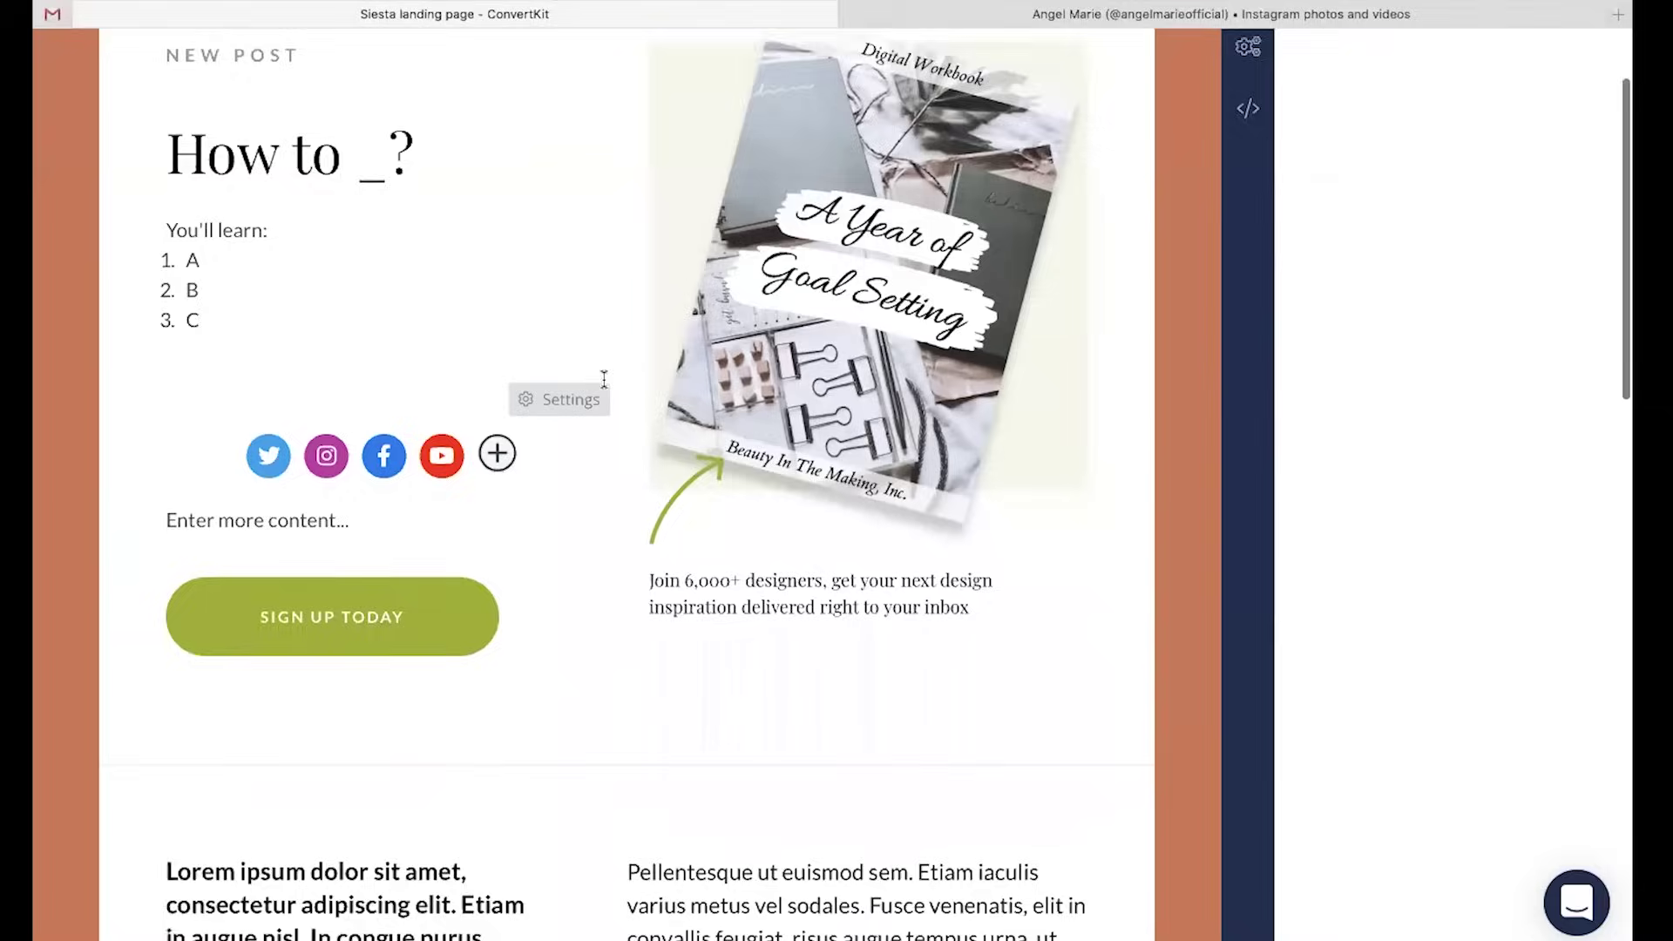
scroll(603, 390, "down", 8)
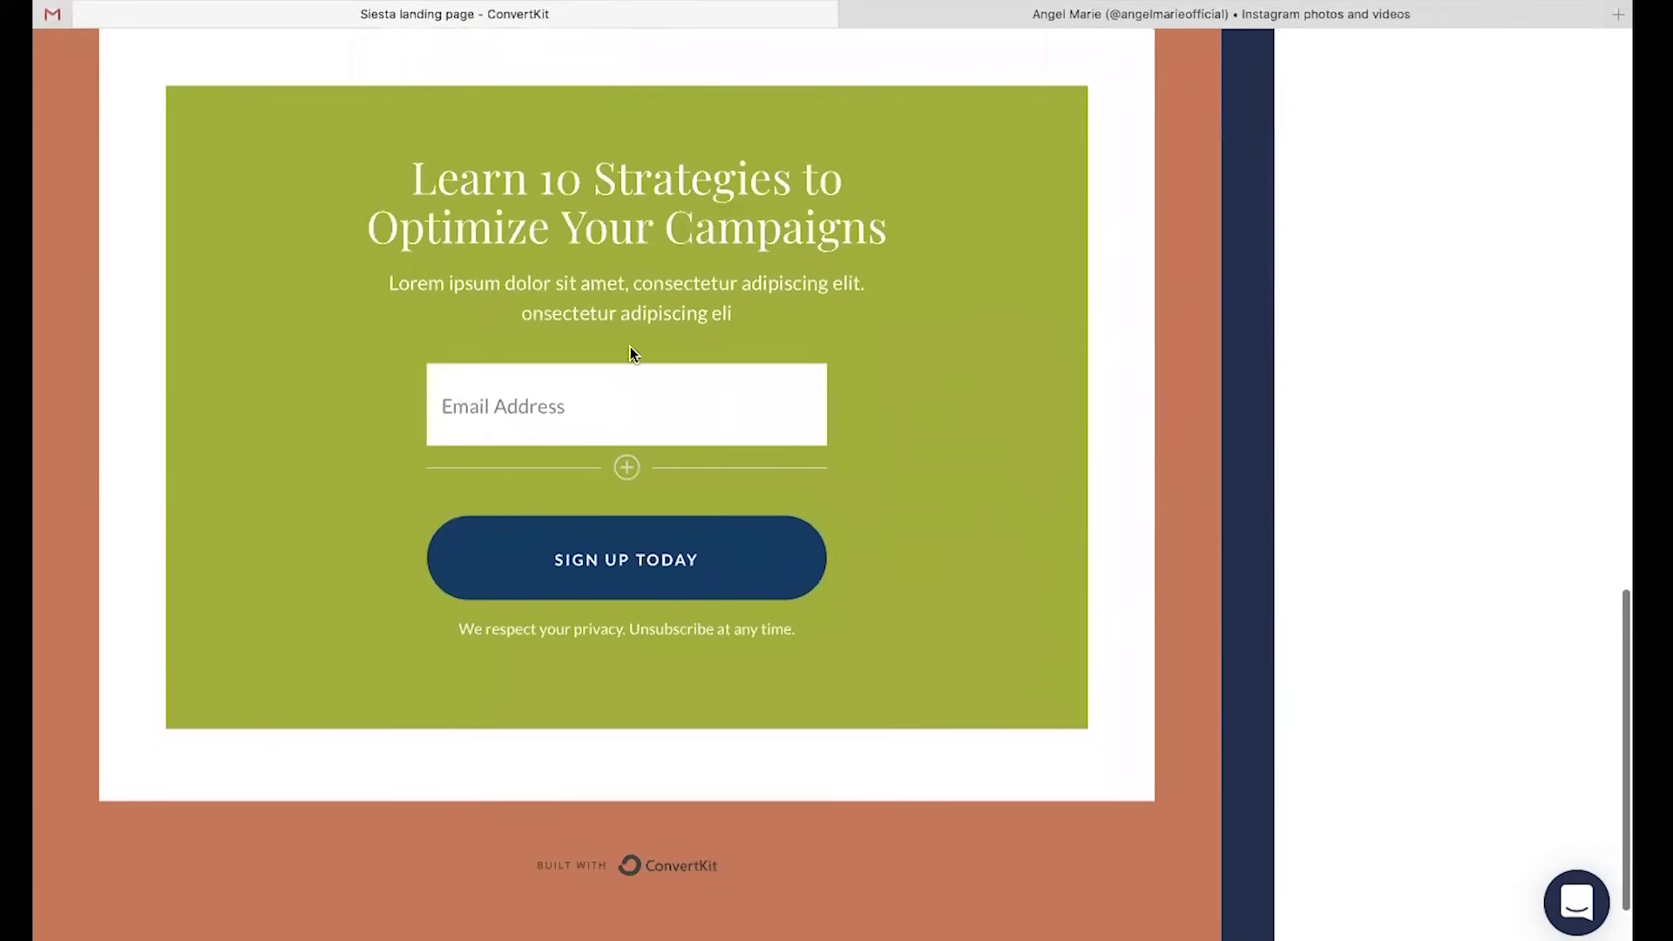
scroll(687, 404, "up", 12)
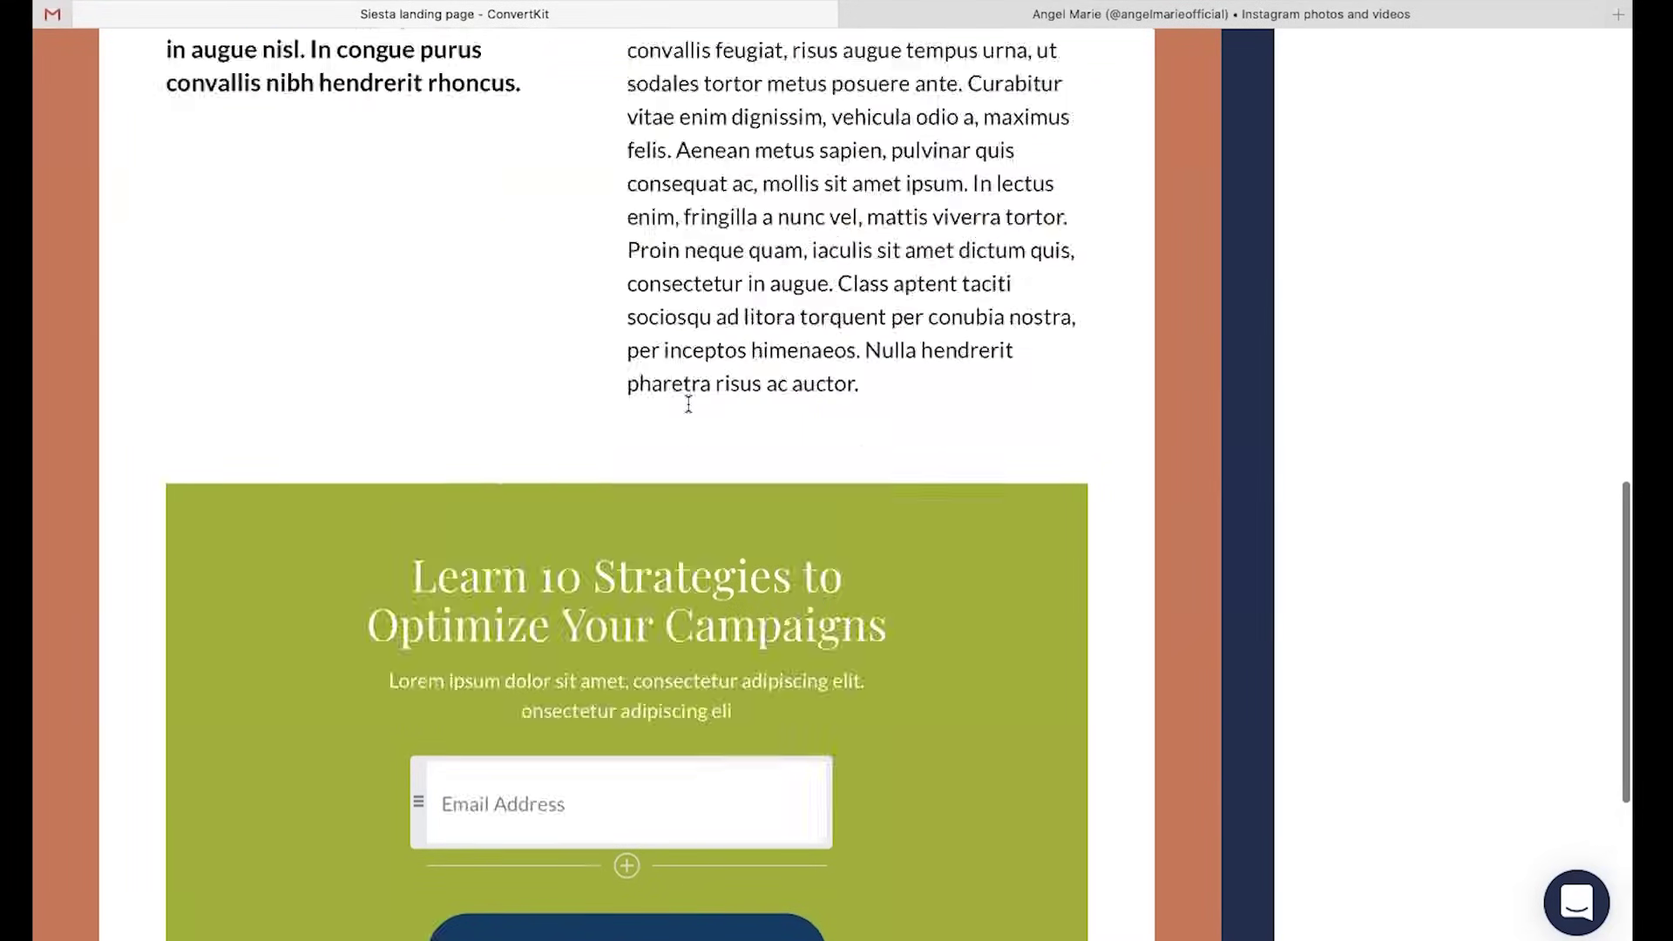
scroll(688, 403, "up", 6)
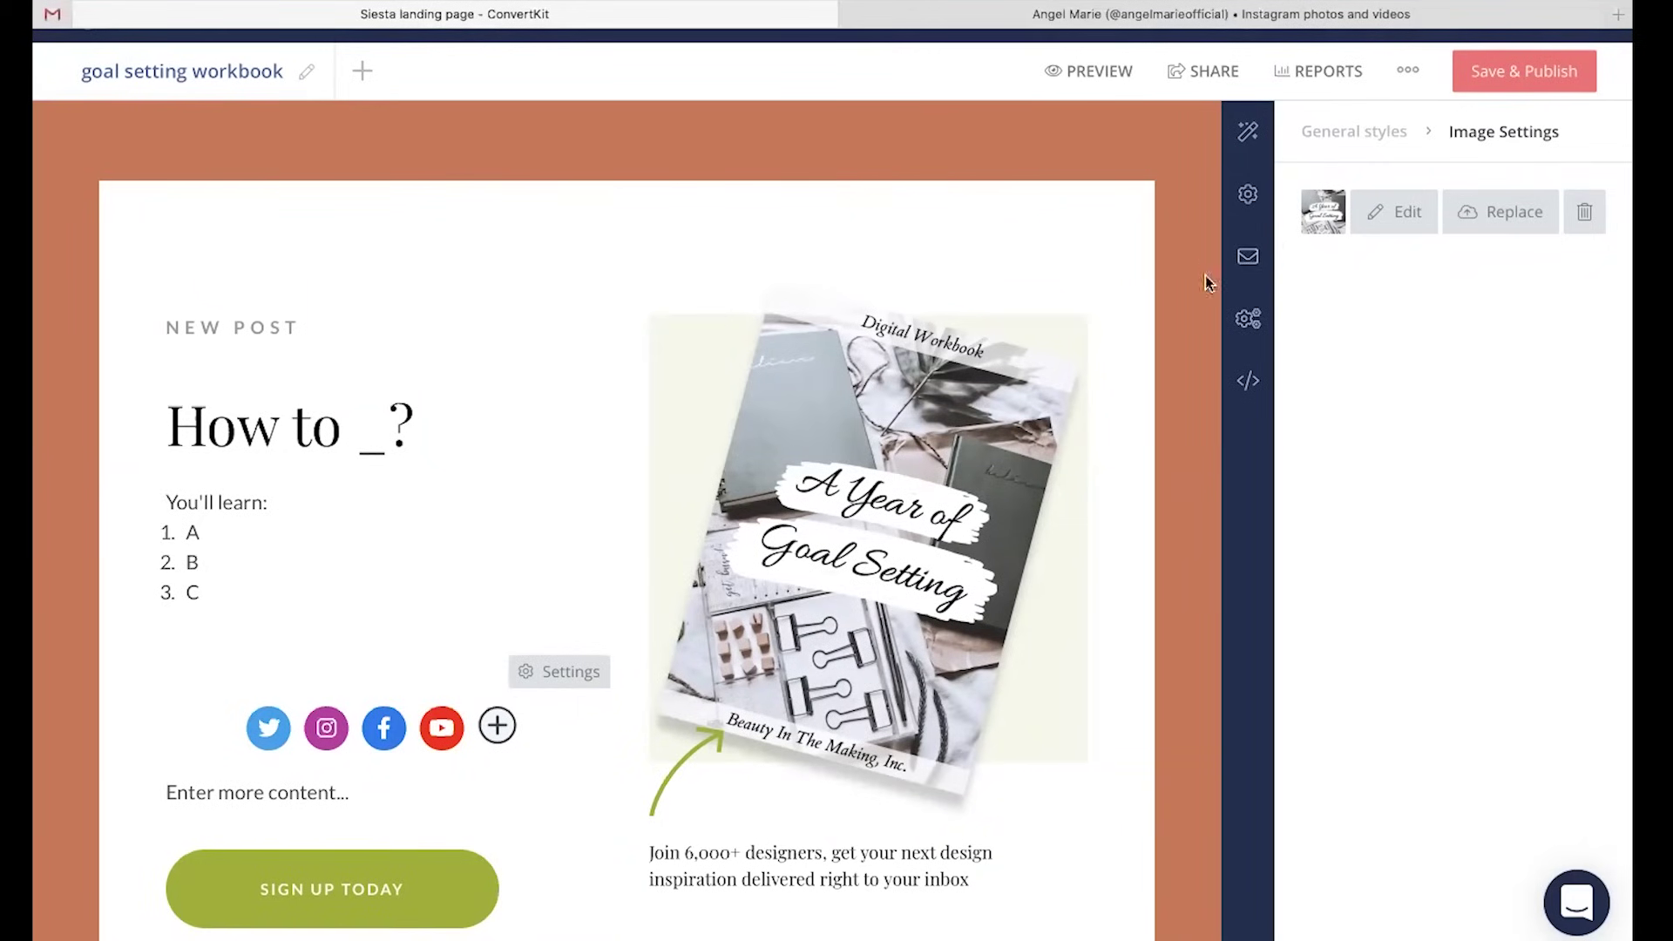
left_click(1246, 257)
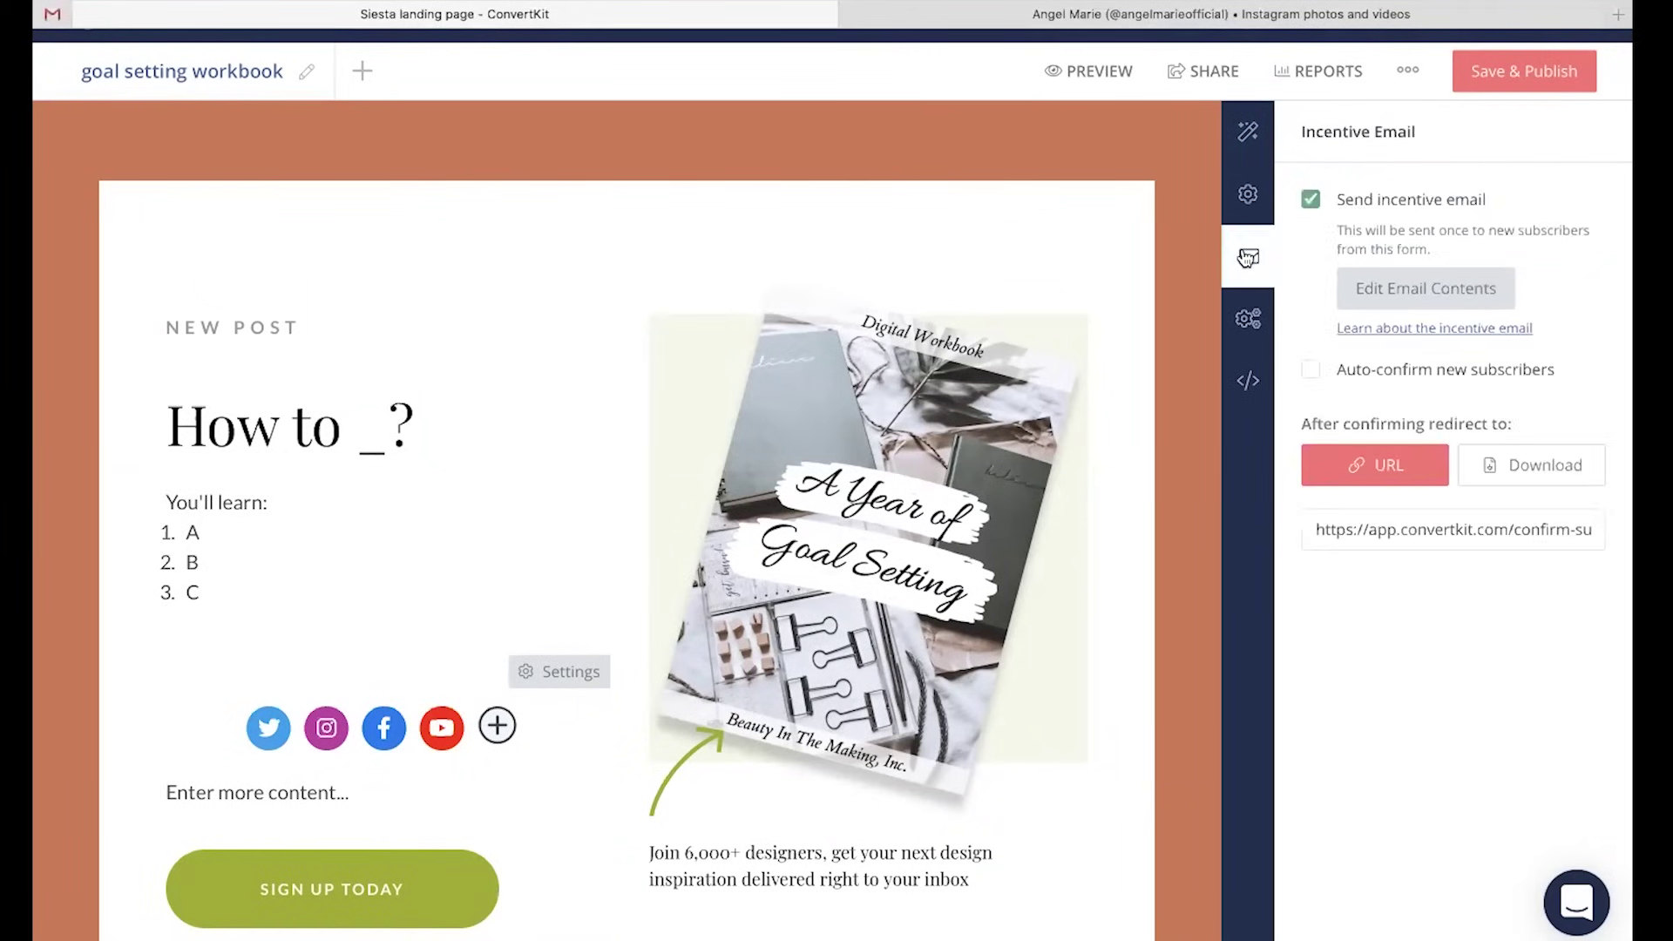
Set the post-confirmation action to Download so subscribers get the workbook file
left_click(1505, 468)
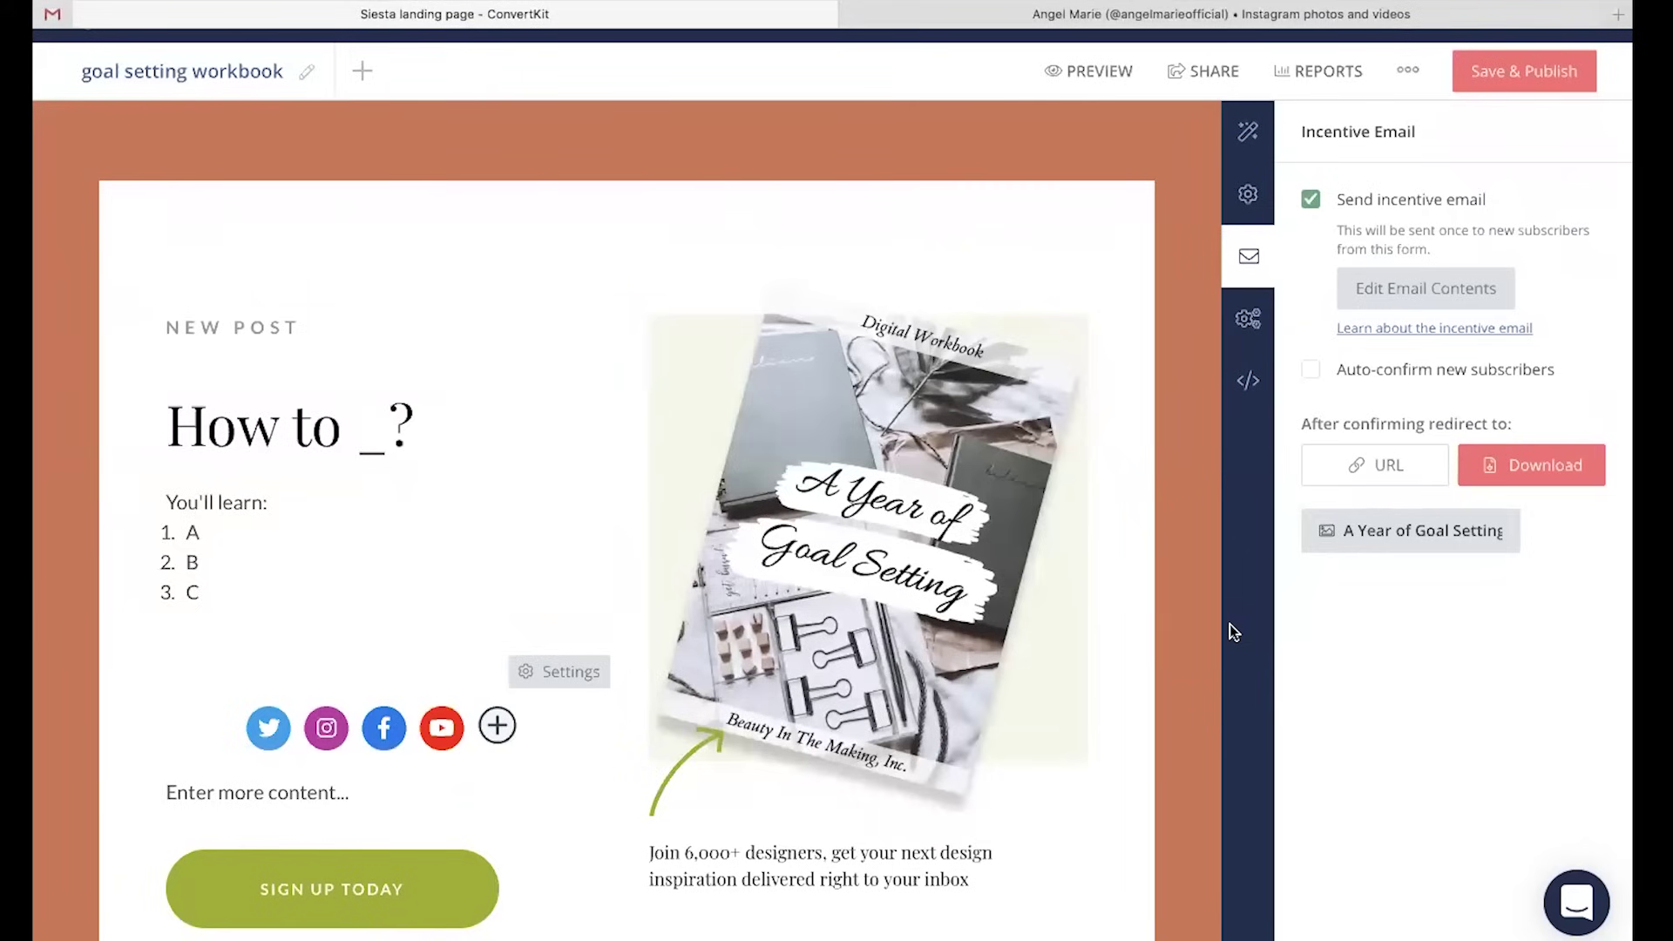
left_click(1385, 467)
left_click(1538, 465)
Open the incentive email and delete its extra body sentence
left_click(1421, 311)
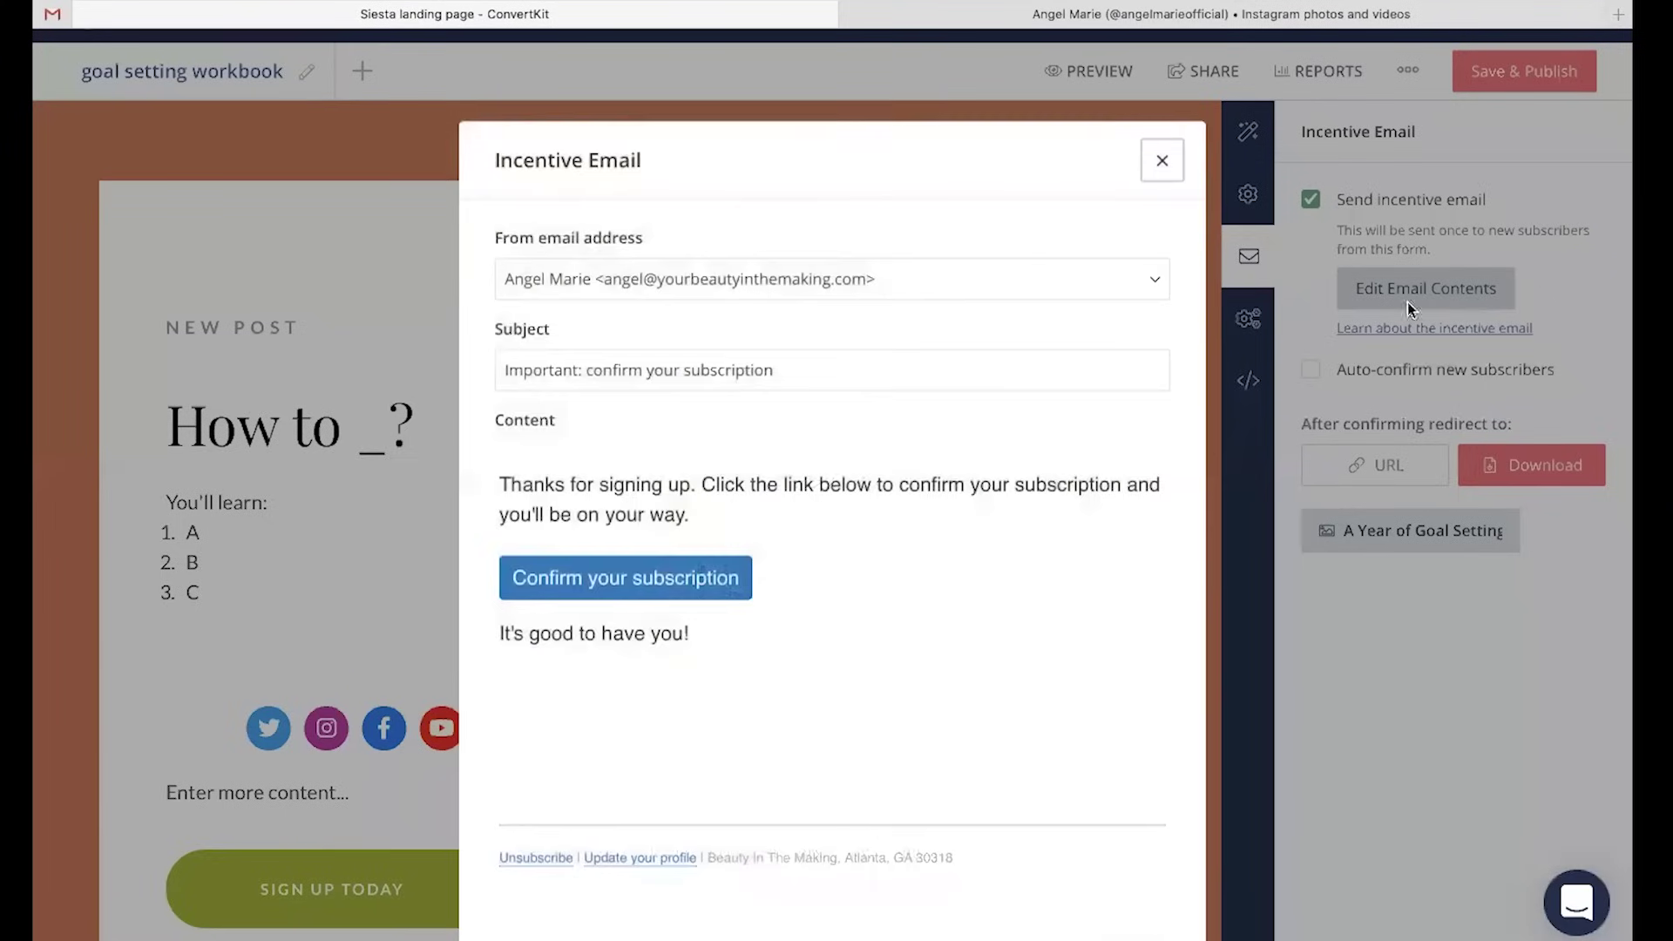
left_click(700, 516)
left_click_drag(704, 519, 698, 485)
key("BackSpace")
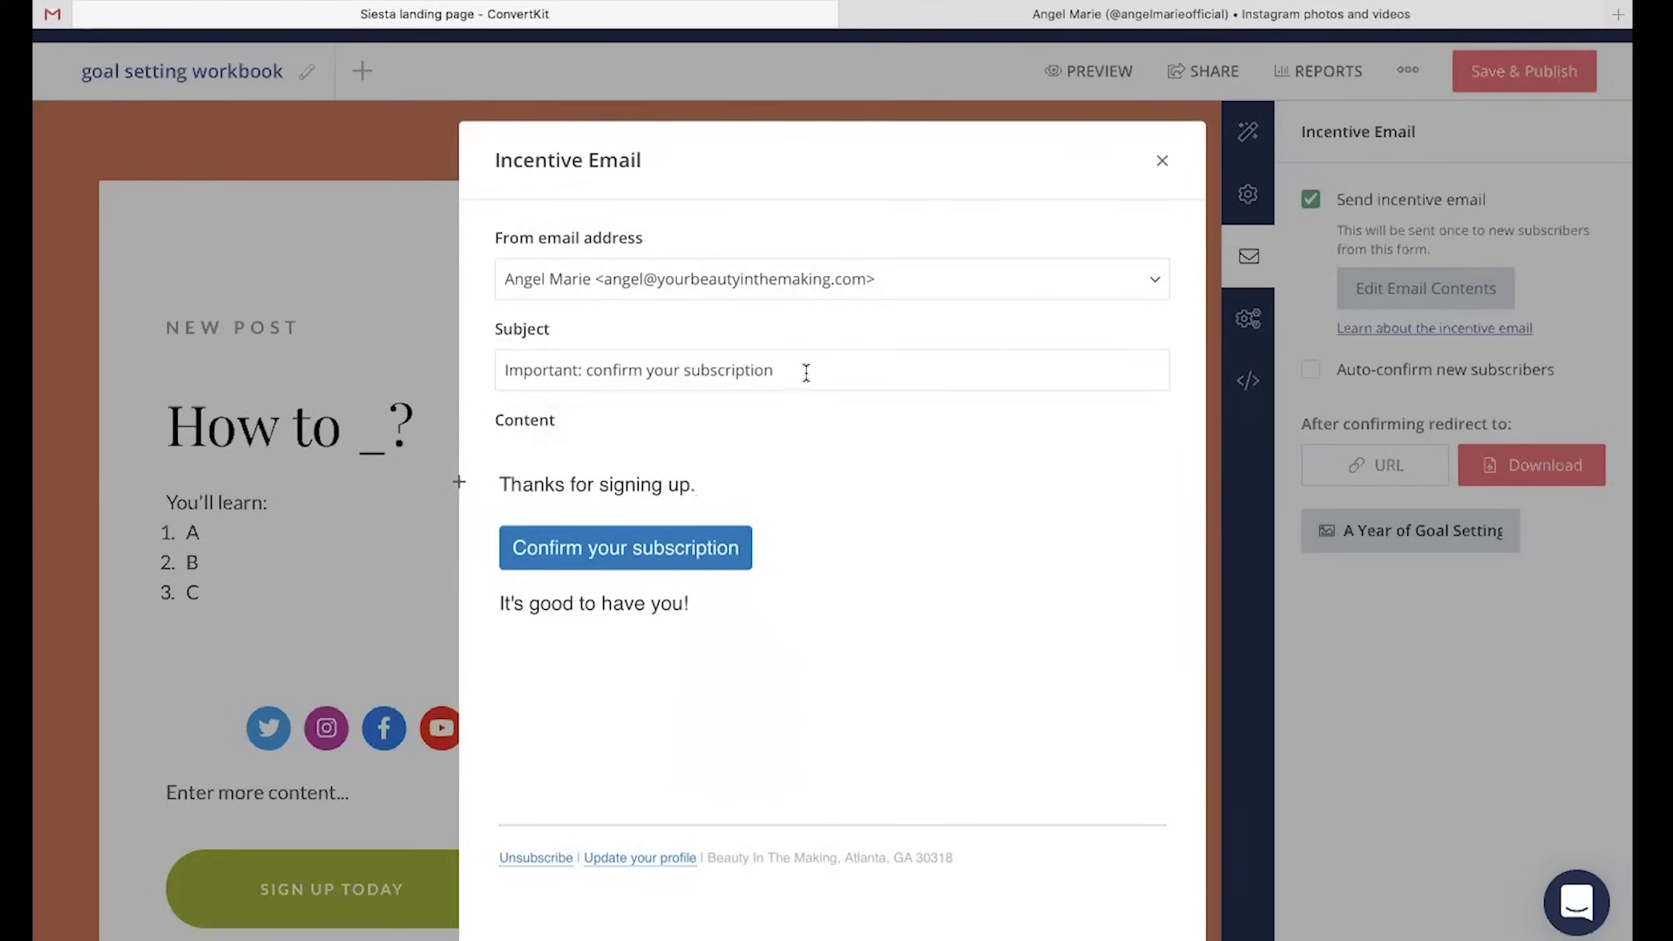
Change the email subject to 'get your free workbook inside!'
left_click_drag(805, 372, 508, 370)
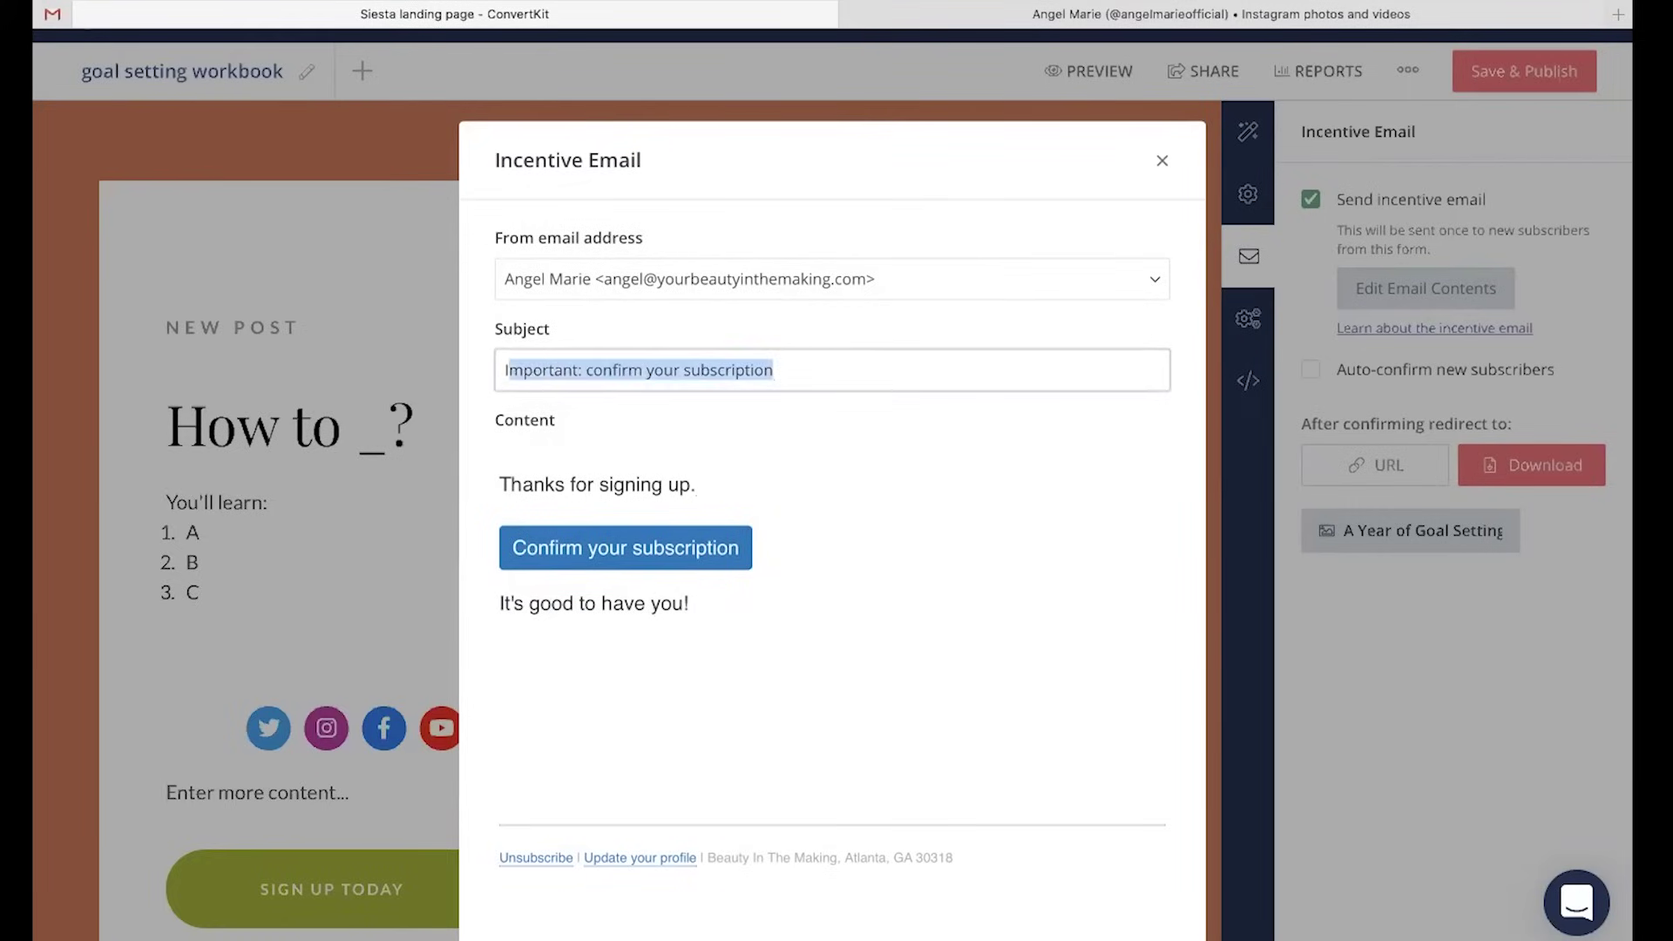
key("BackSpace")
key("BackSpace")
type("get ")
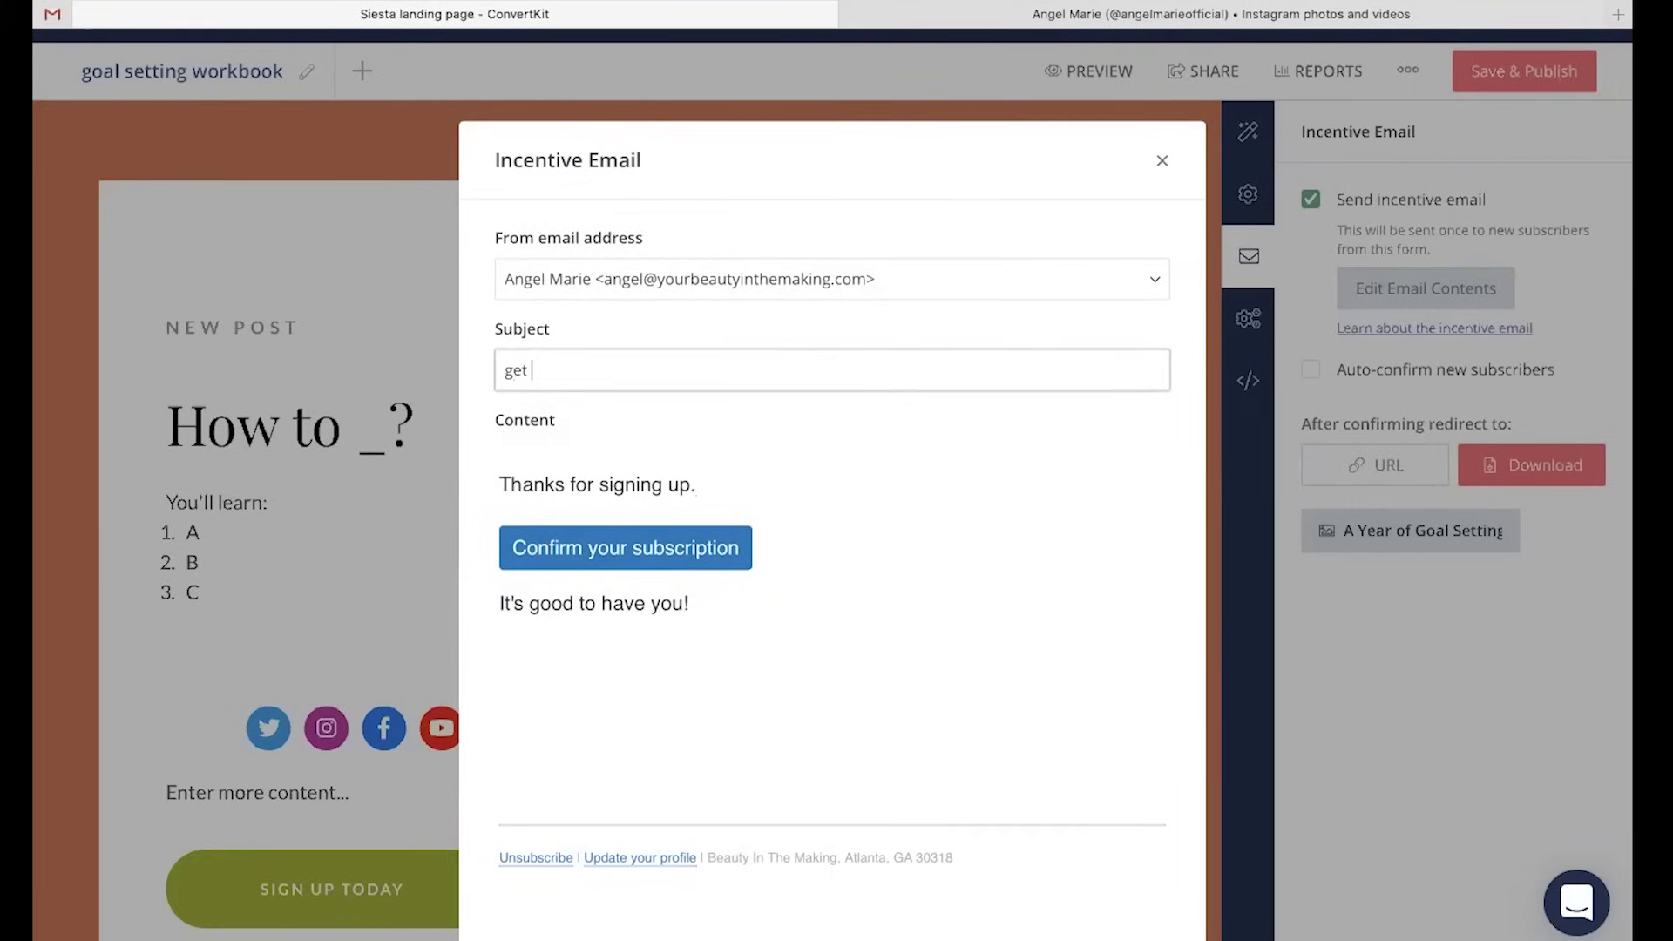
type("your free workbook inside!")
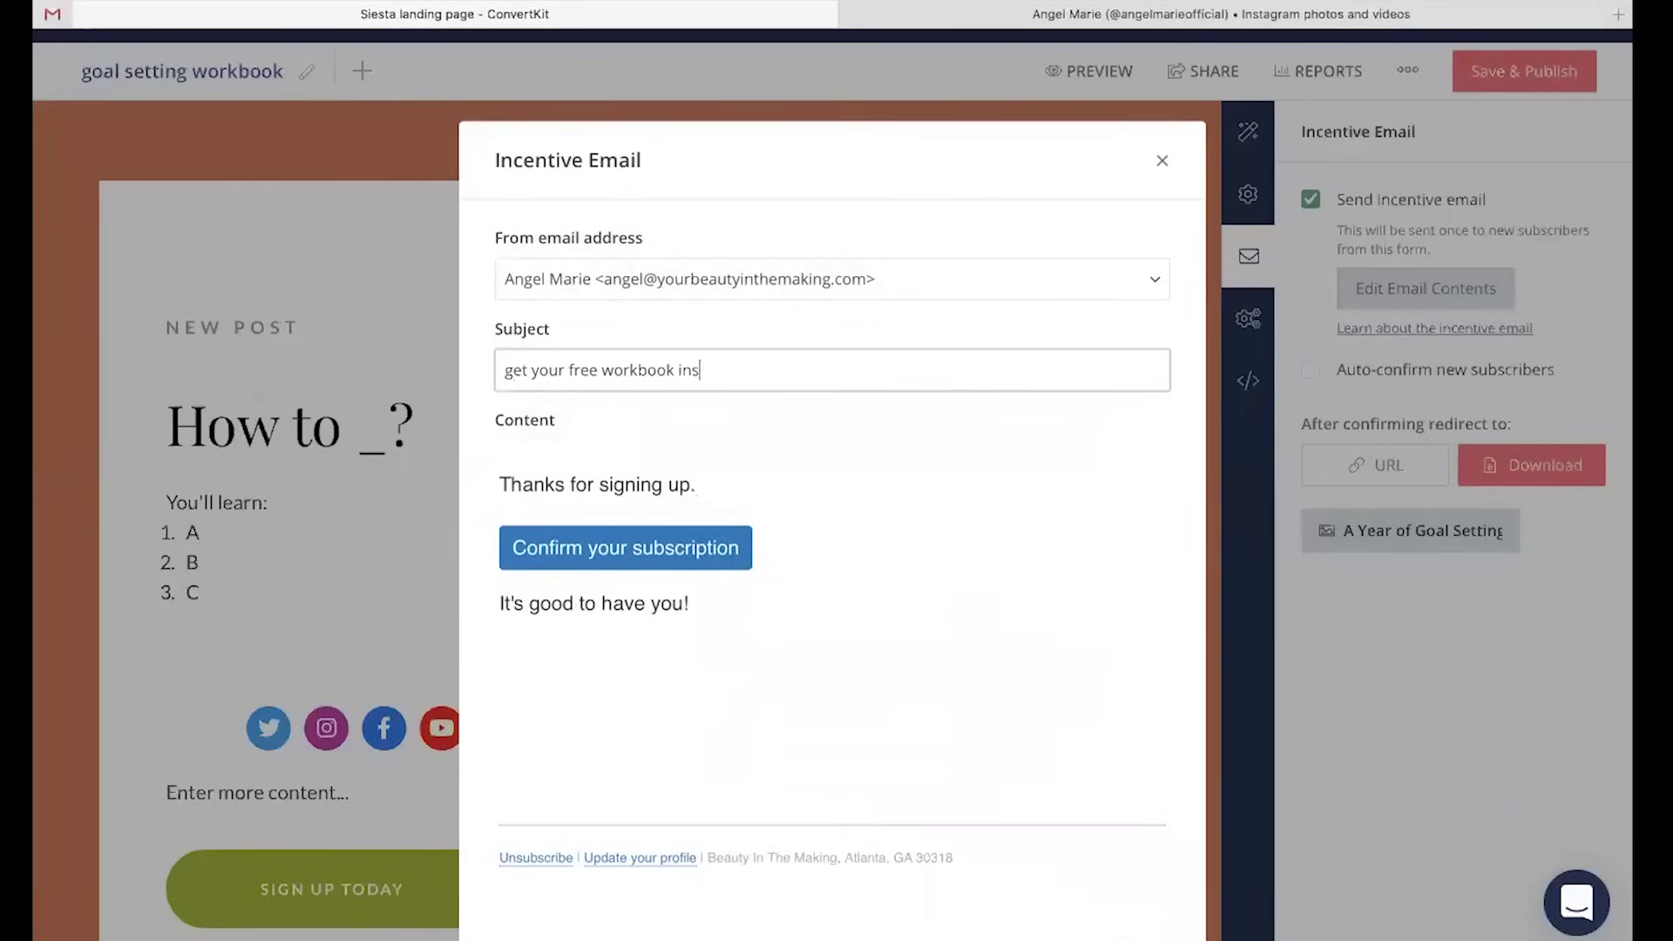
scroll(596, 470, "down", 3)
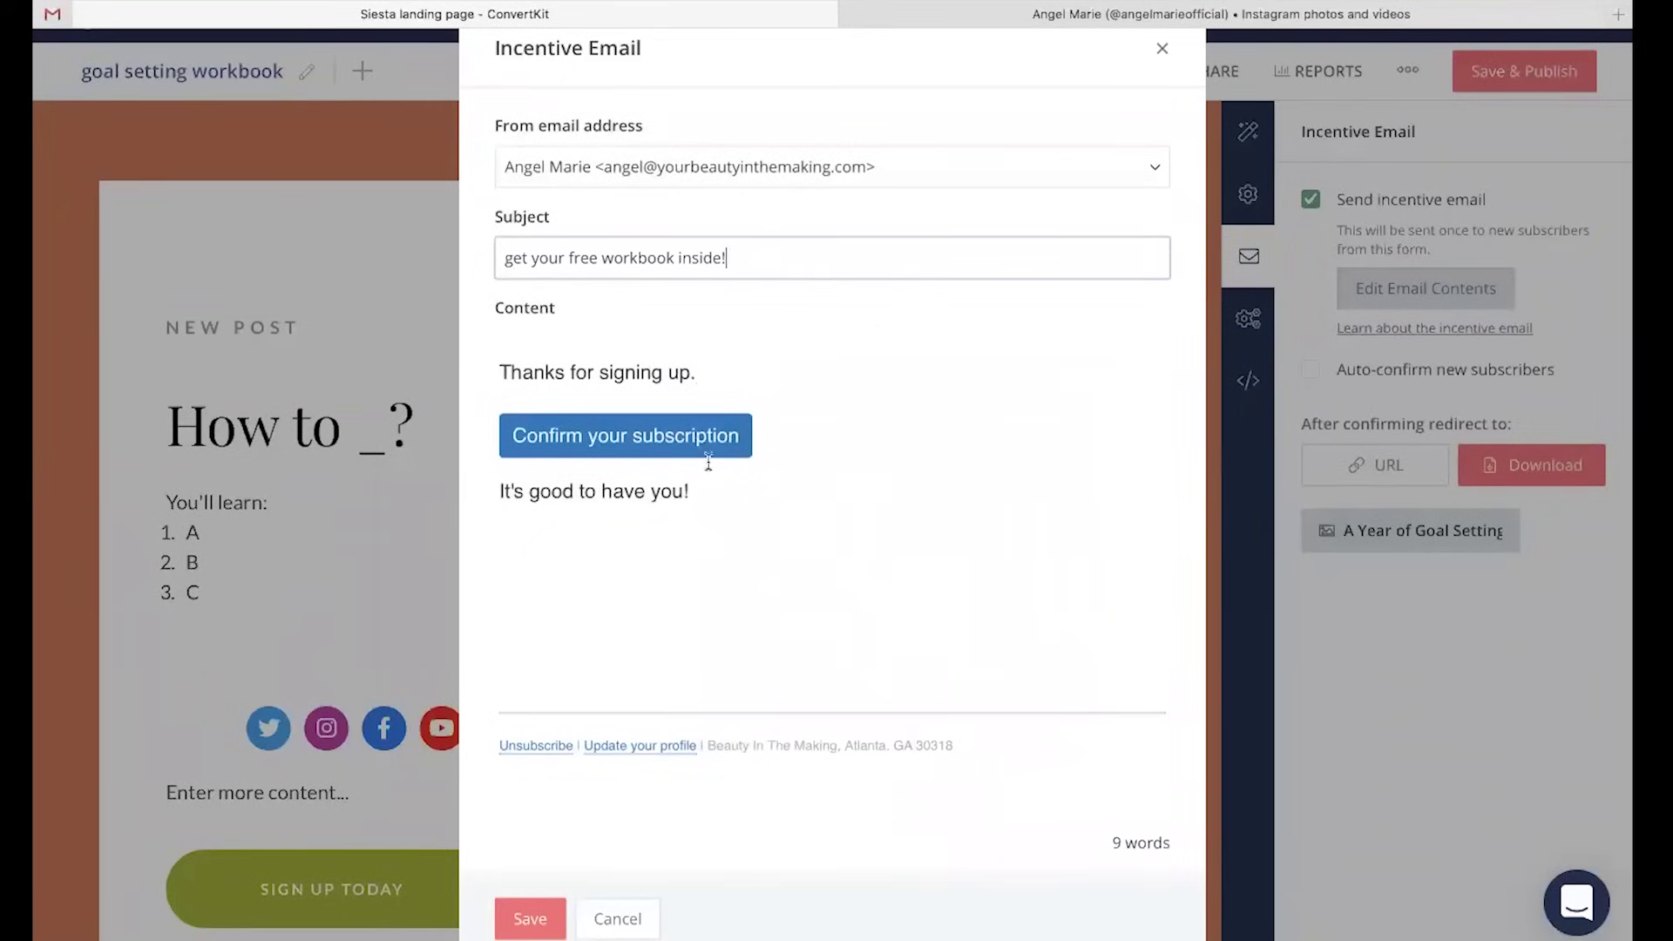
Change the email button's label to 'click here to get your goal setting workbook'
left_click(720, 368)
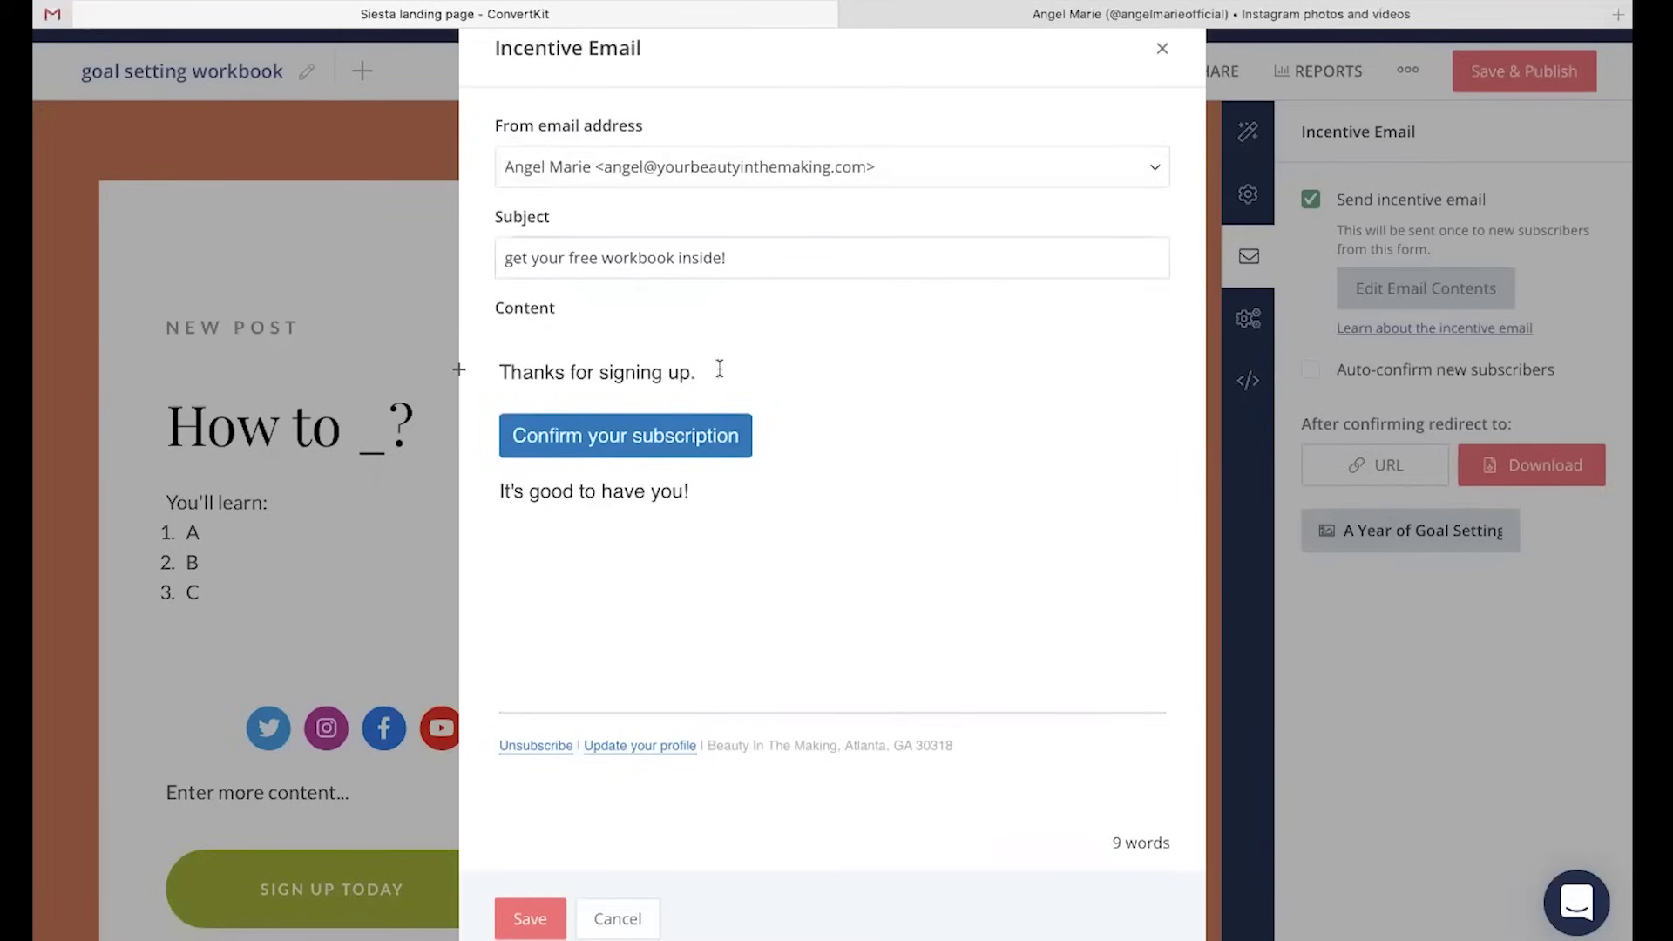
left_click_drag(747, 435, 514, 436)
key("BackSpace")
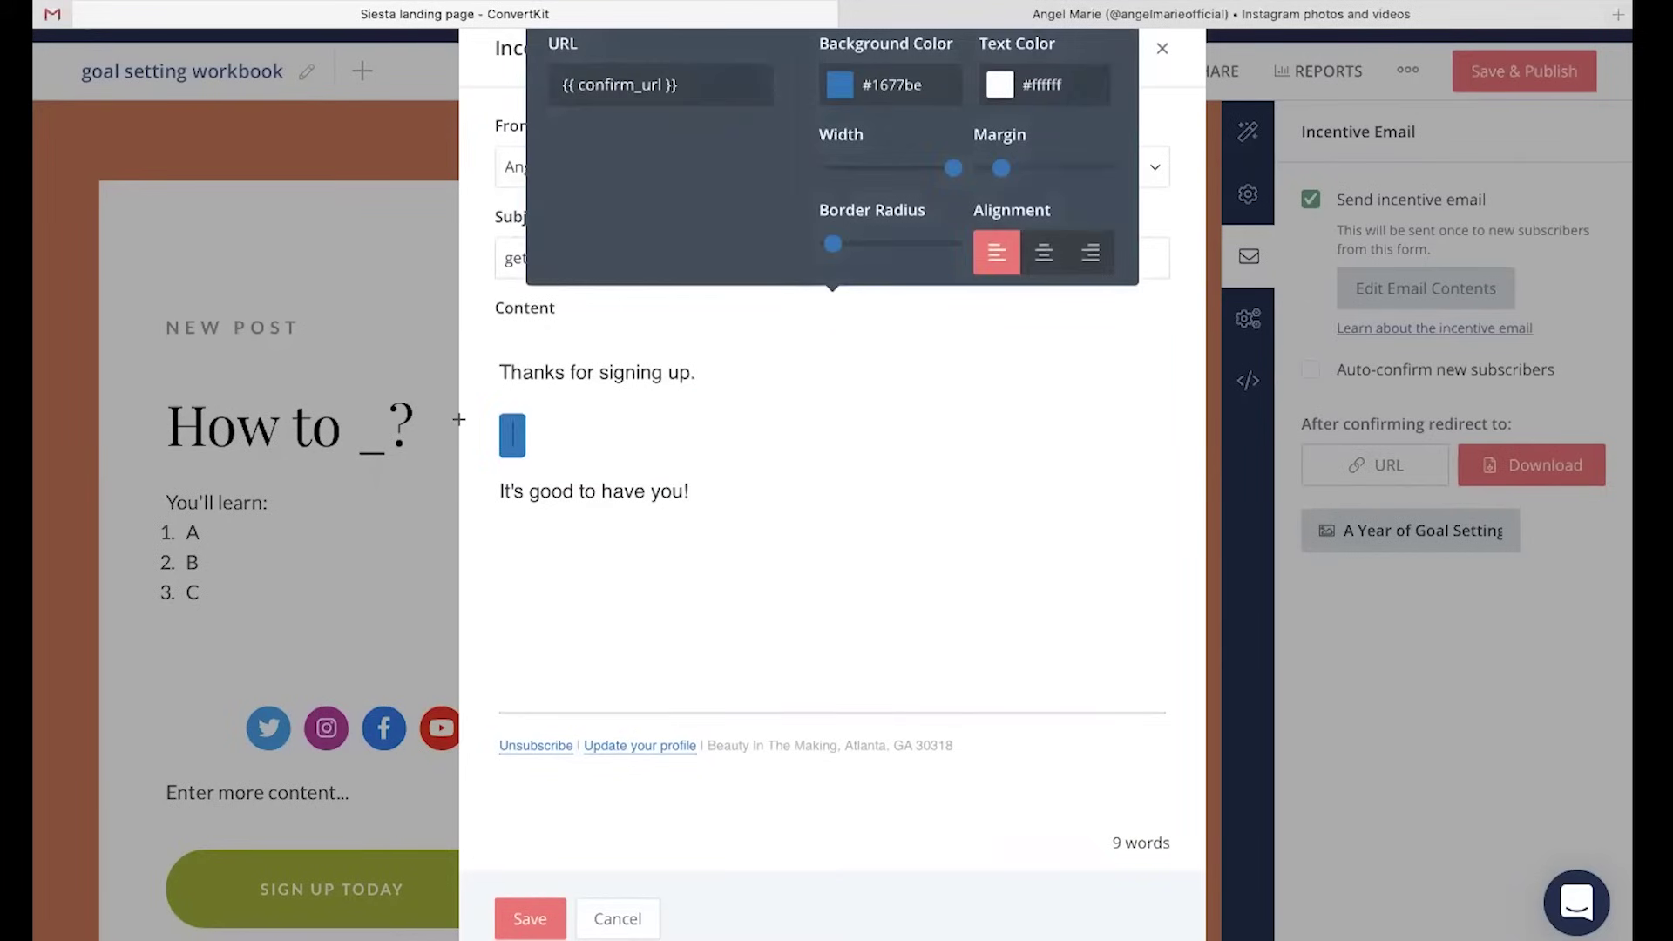
type("click here to g")
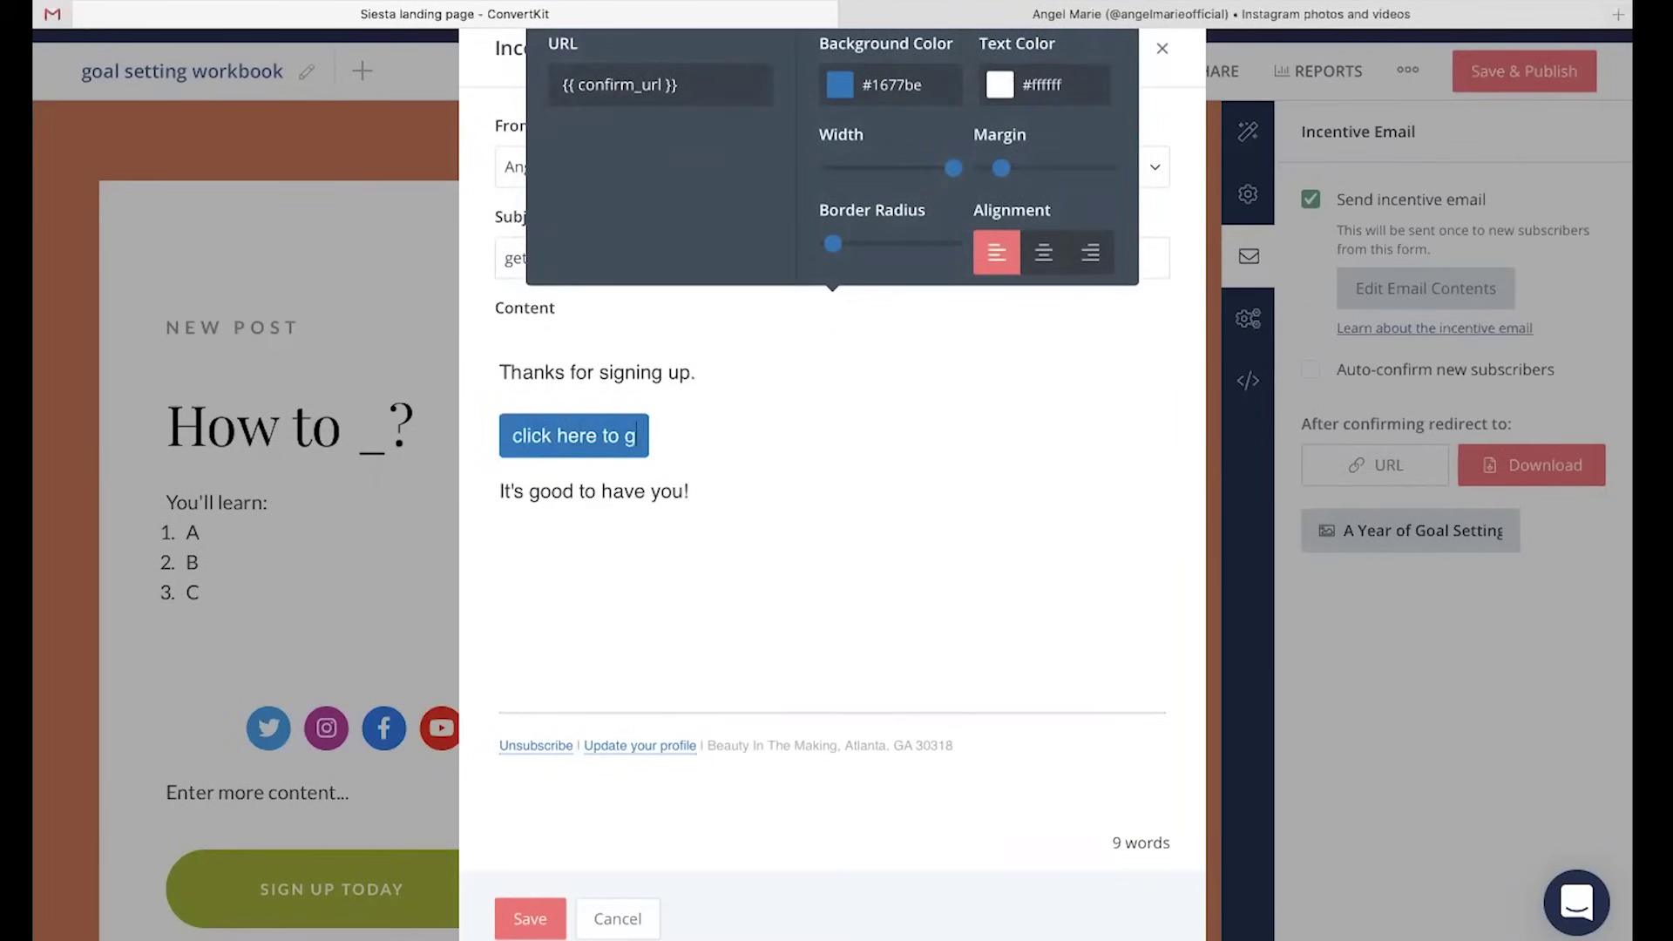
type("et your goal setting")
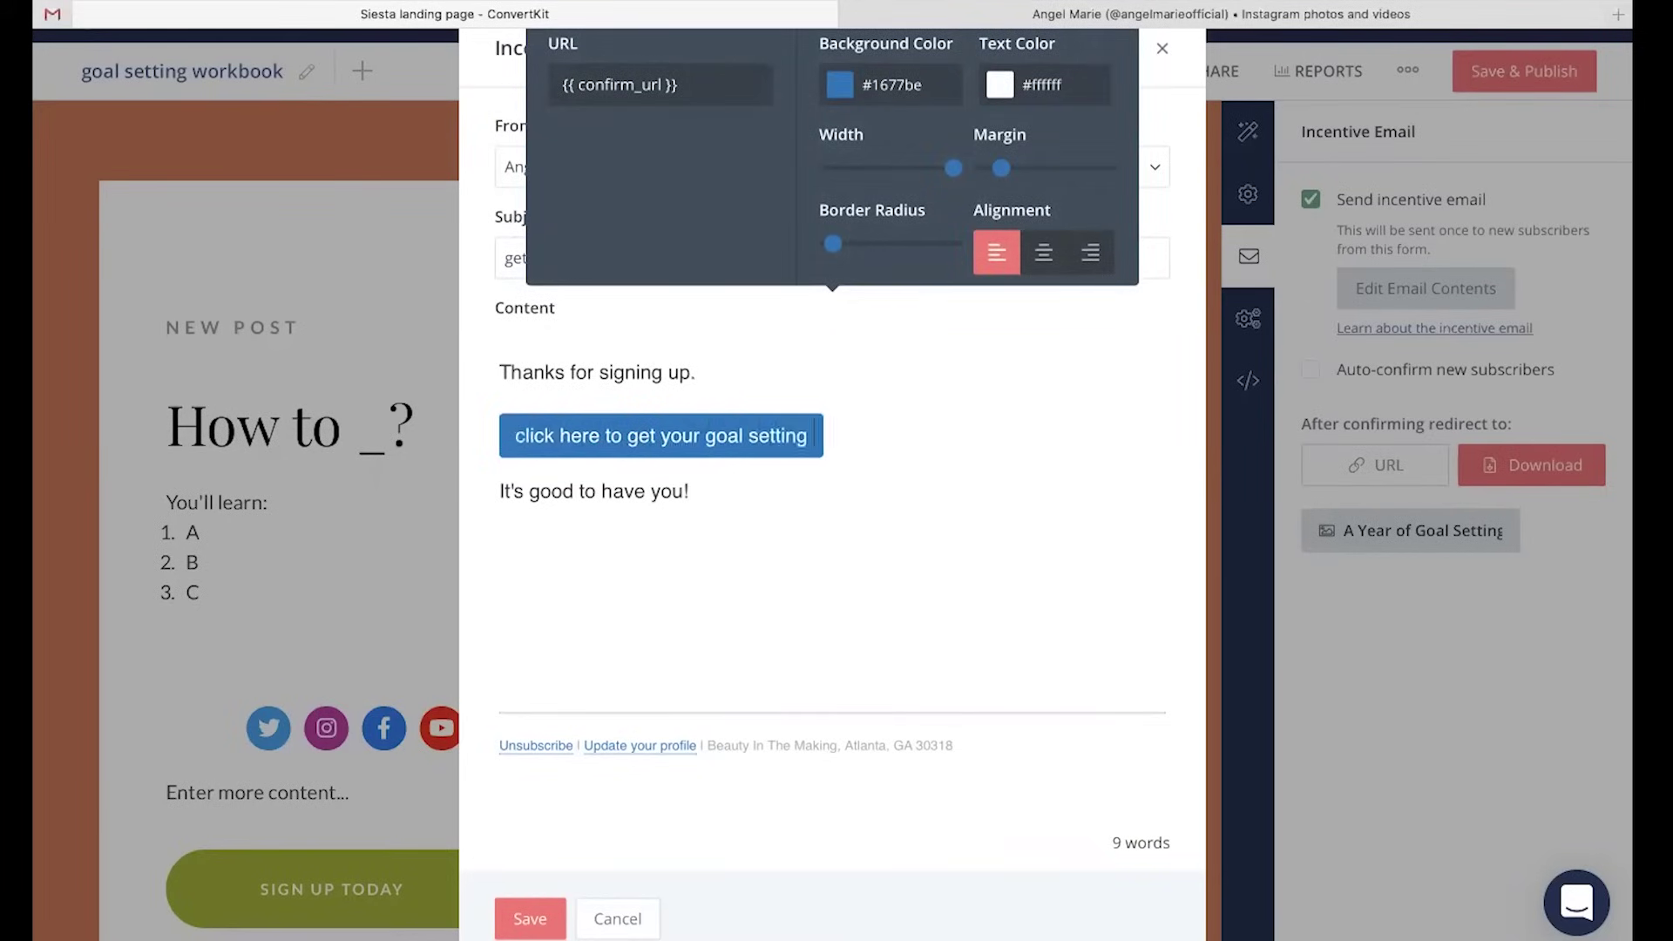
type(" workbook")
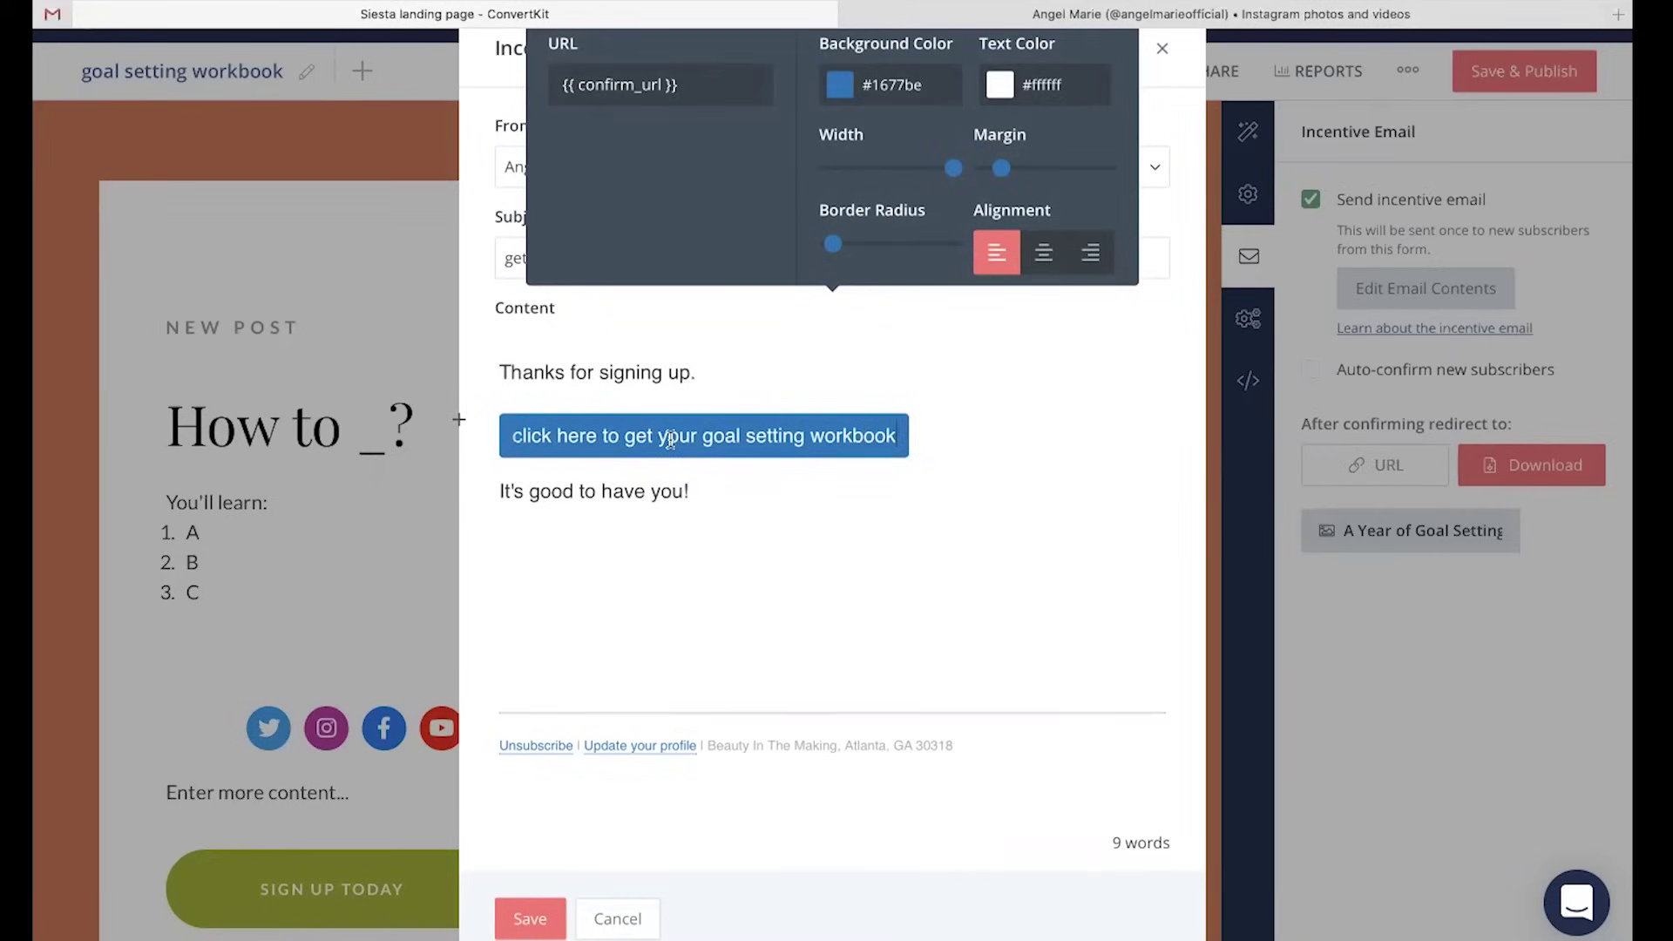
Extend the 'Thanks for signing up' line with a self-introduction giving the sender's name
left_click(764, 370)
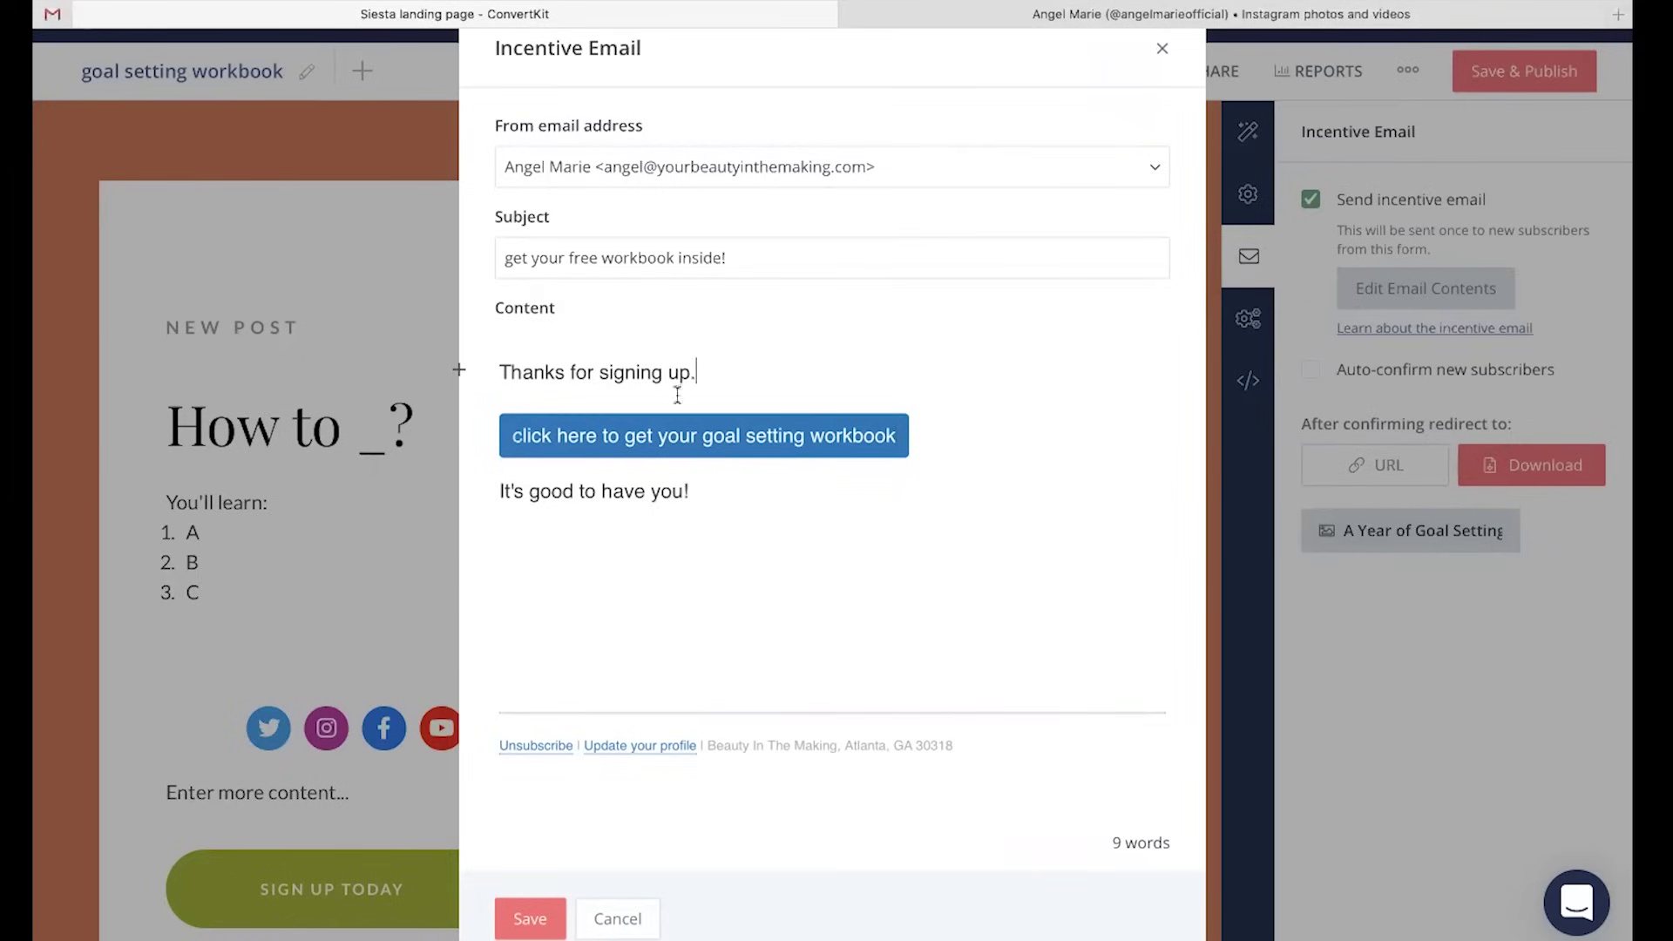
key("BackSpace")
type("...my name is Angel...")
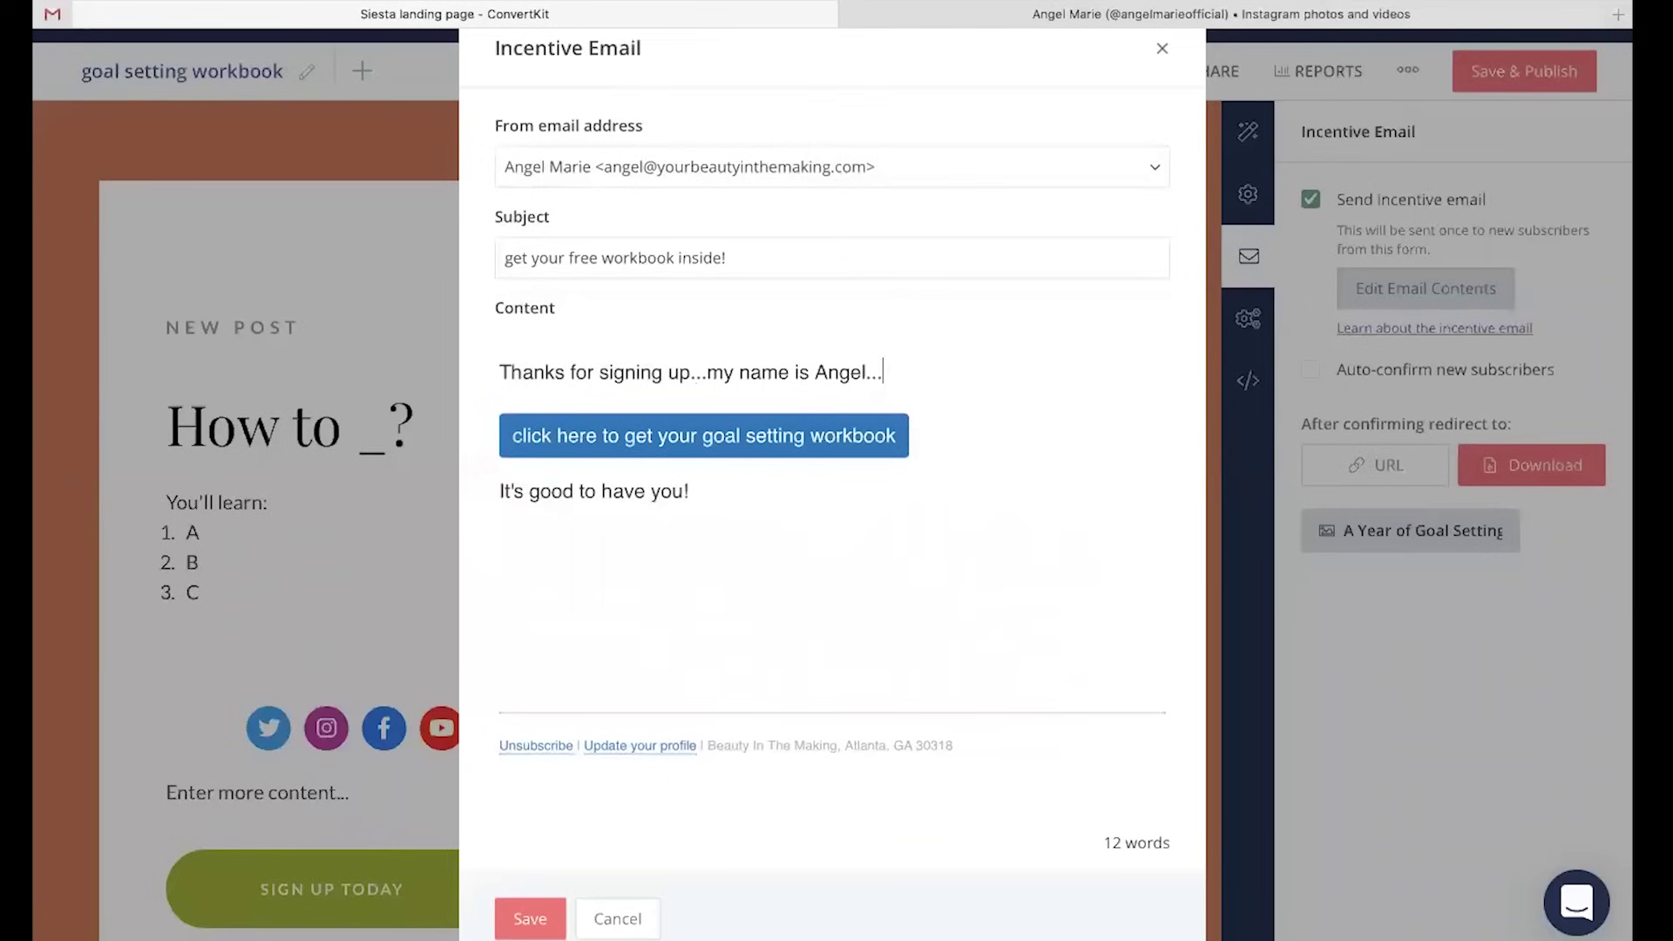
Browse the insertable blocks without adding any, then save the incentive email
left_click(462, 373)
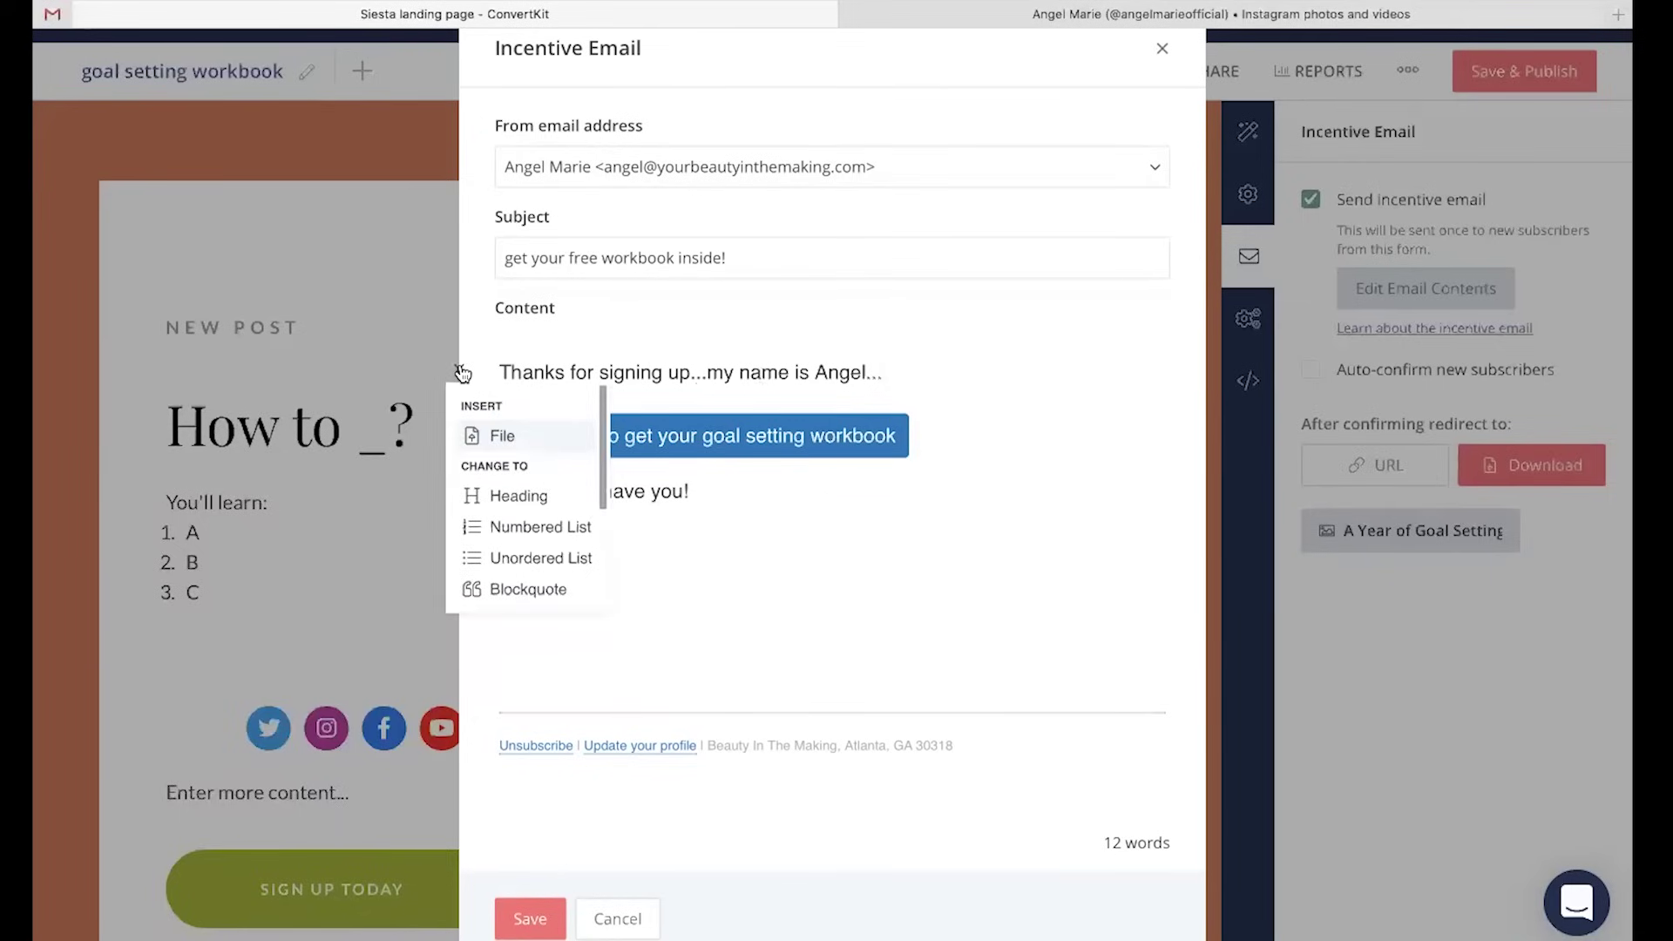
scroll(477, 527, "down", 2)
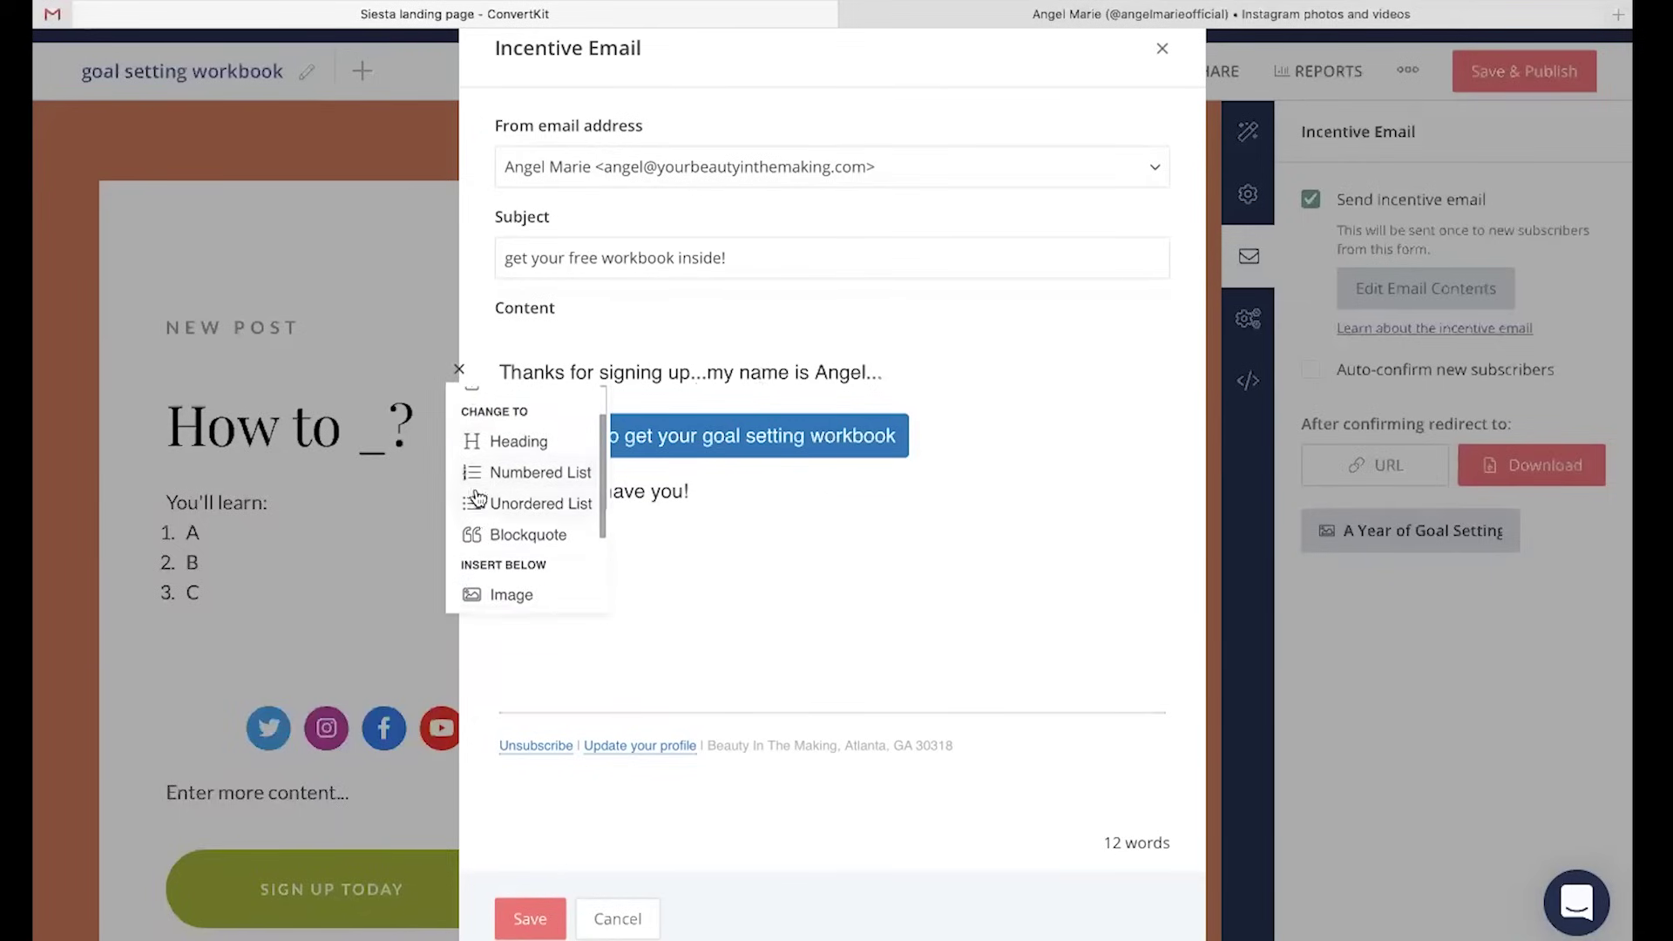
scroll(478, 535, "down", 3)
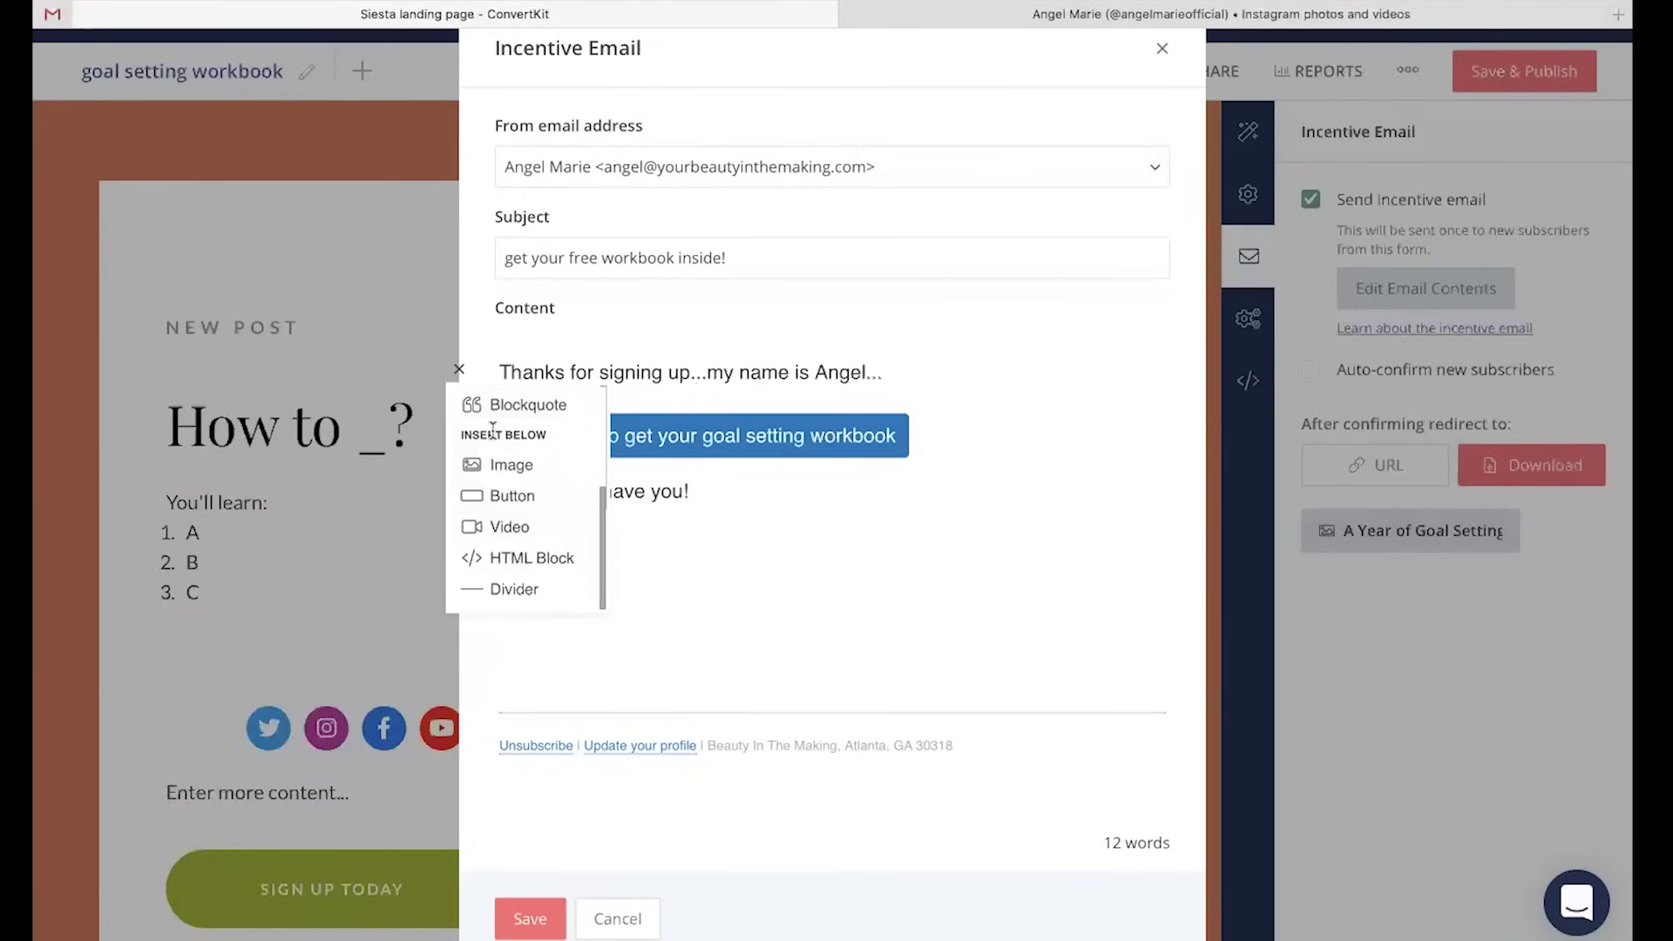
left_click(710, 490)
scroll(662, 566, "down", 1)
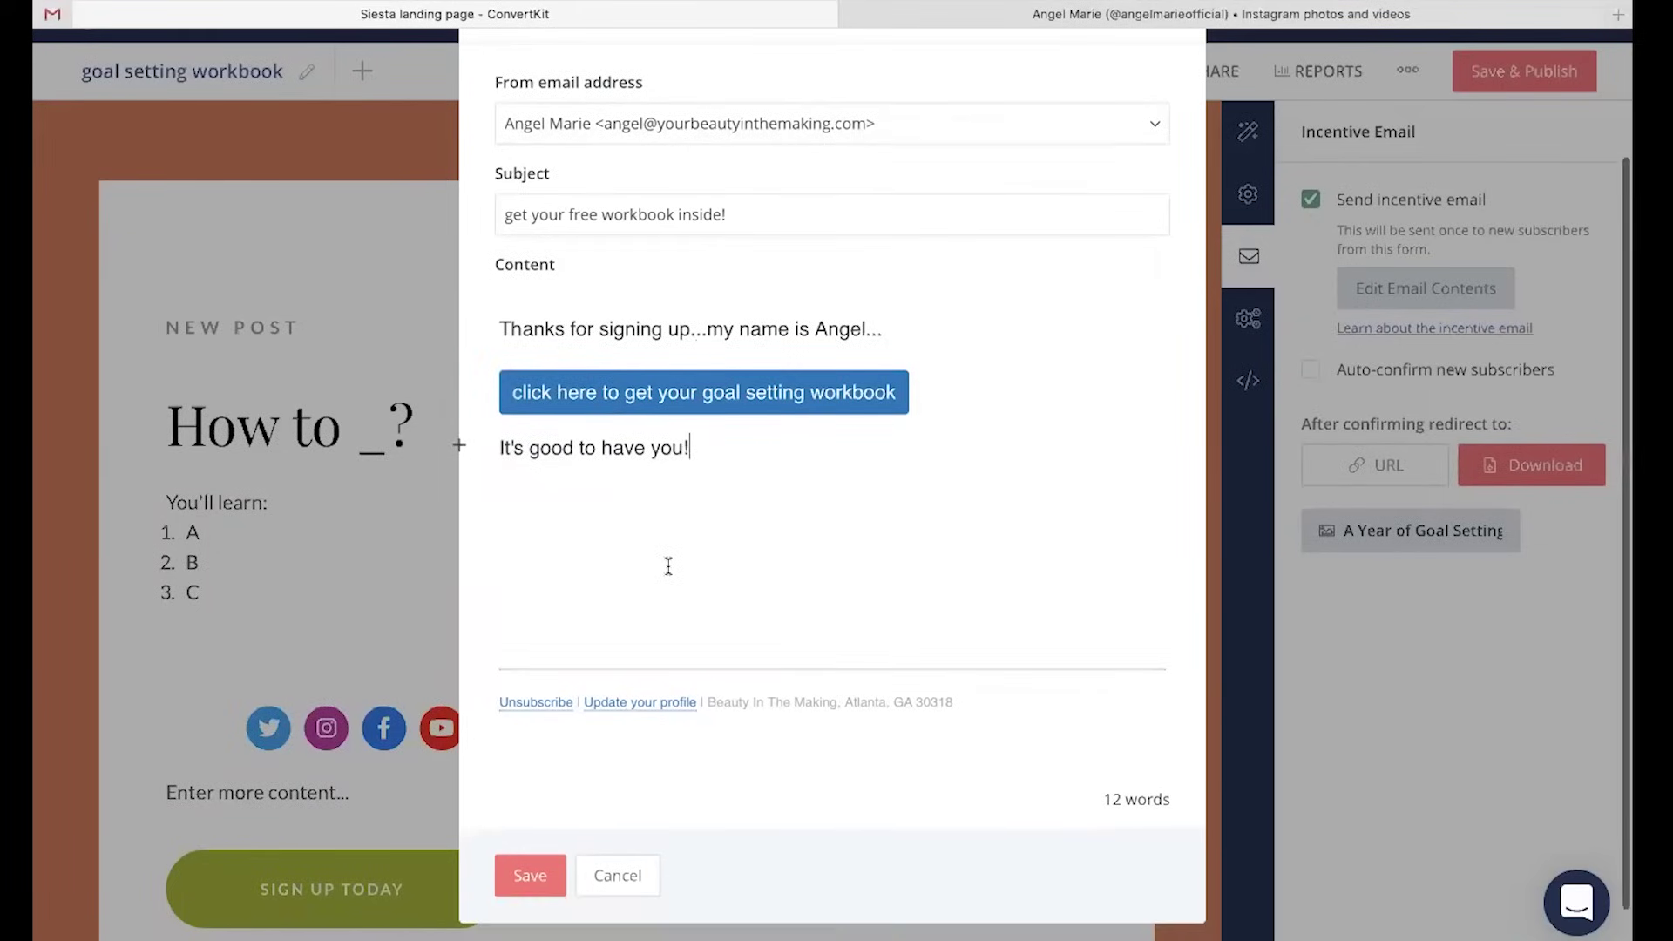
left_click(529, 875)
scroll(1493, 171, "up", 1)
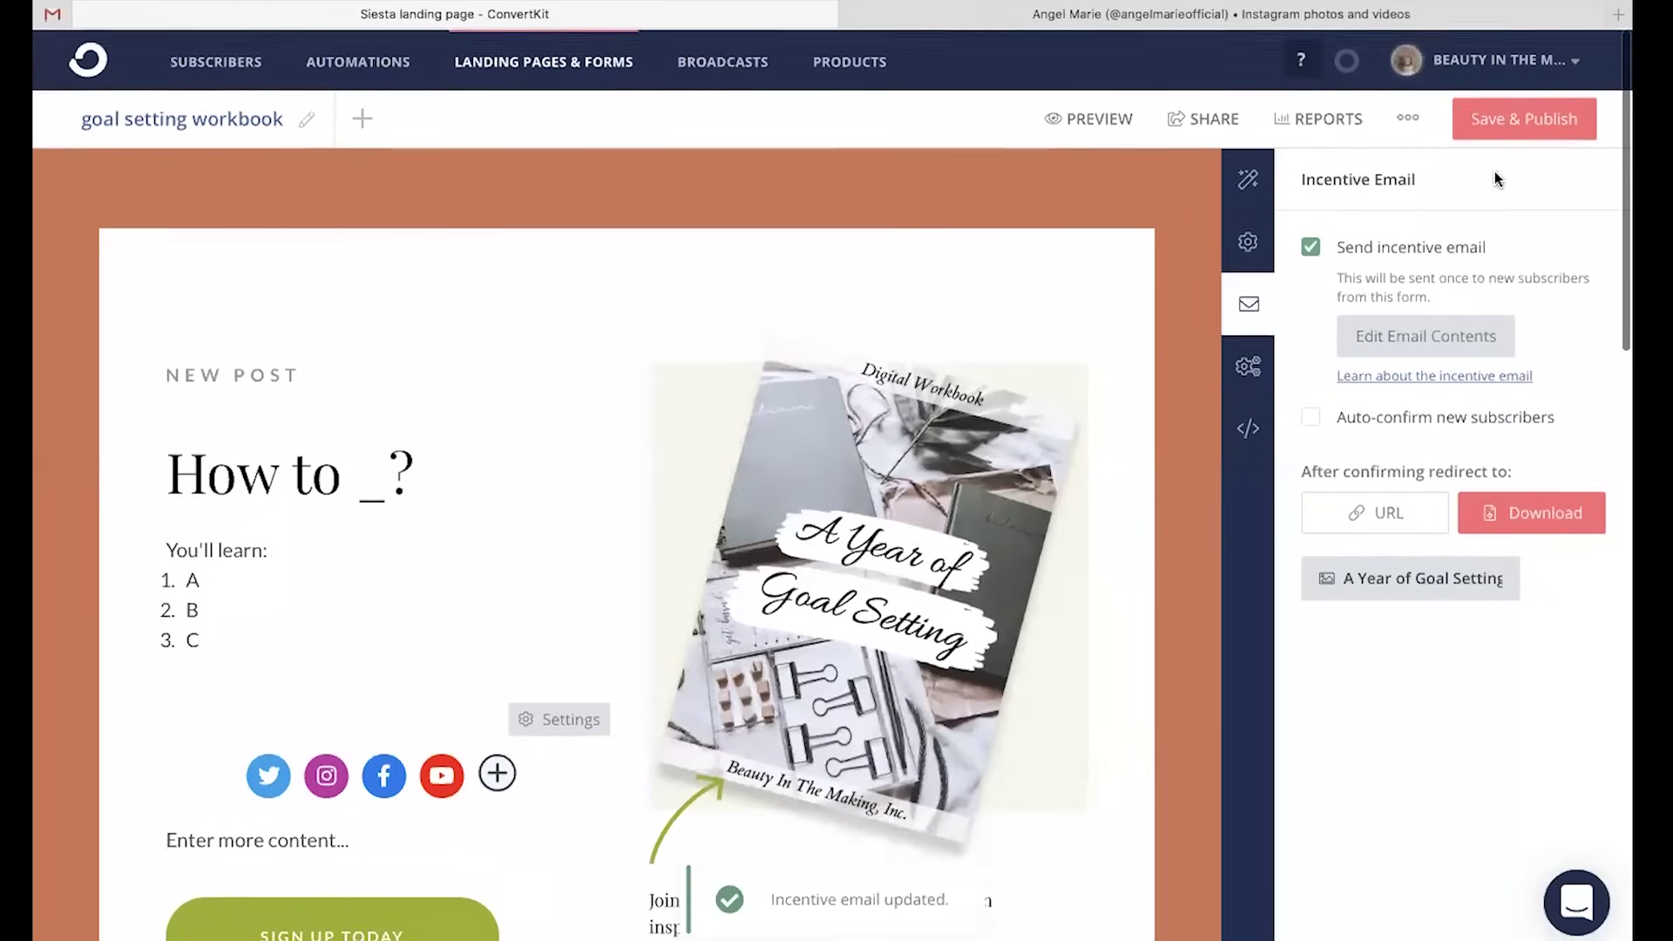
Publish the goal setting workbook landing page and bring up its share panel
left_click(1518, 121)
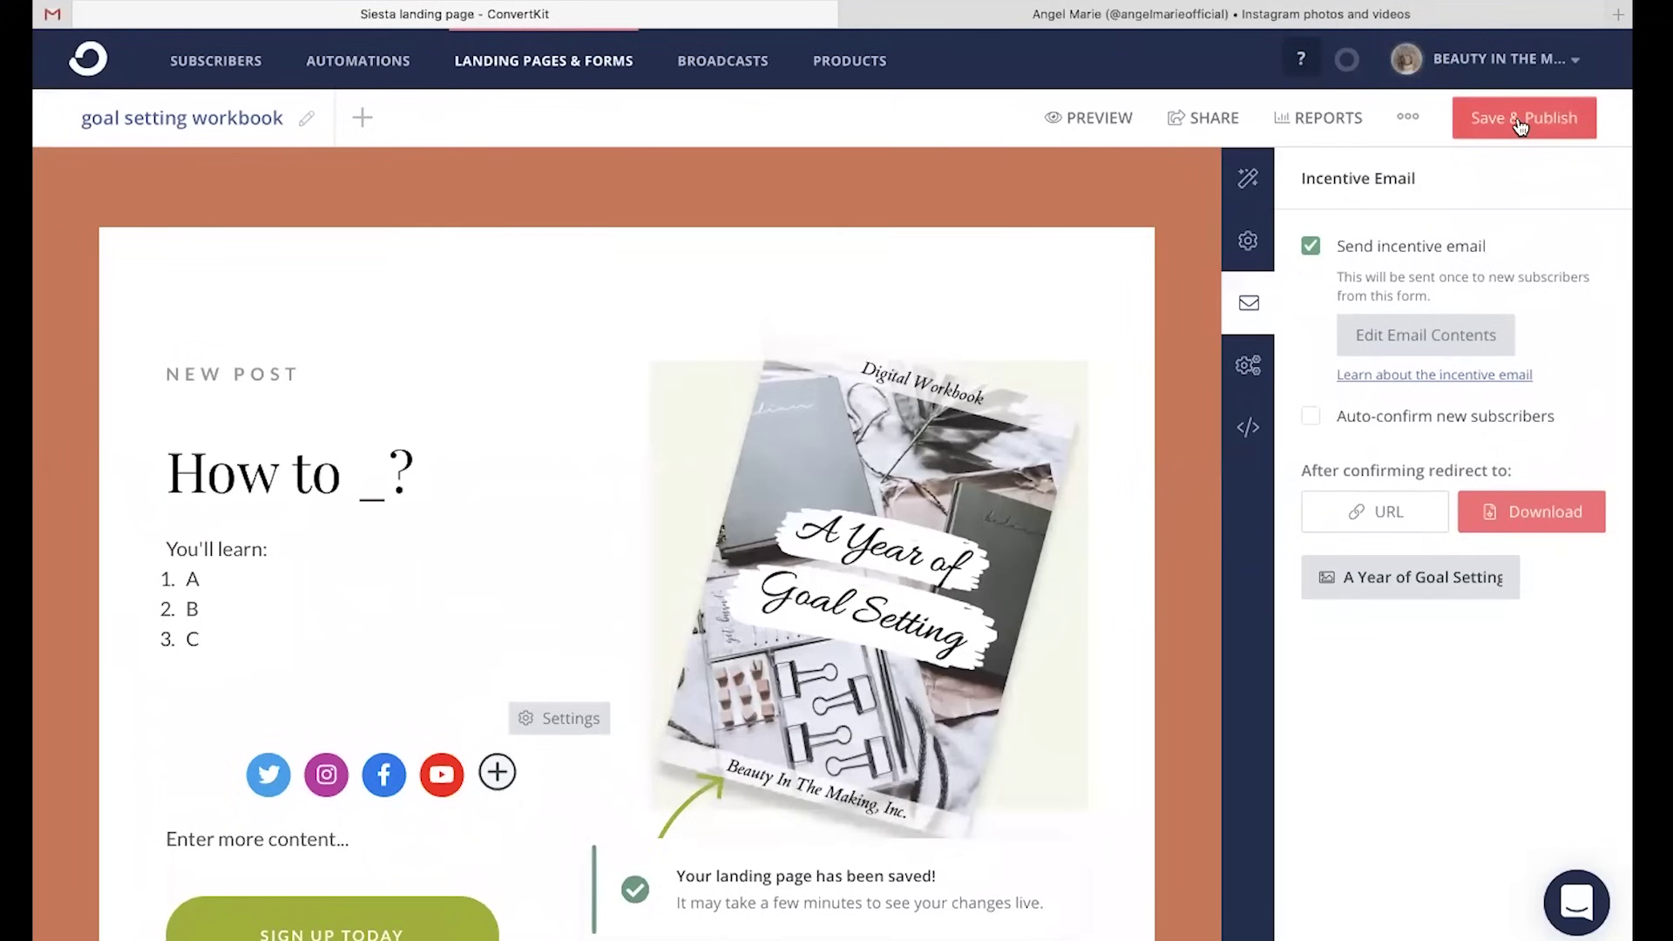
left_click(1205, 120)
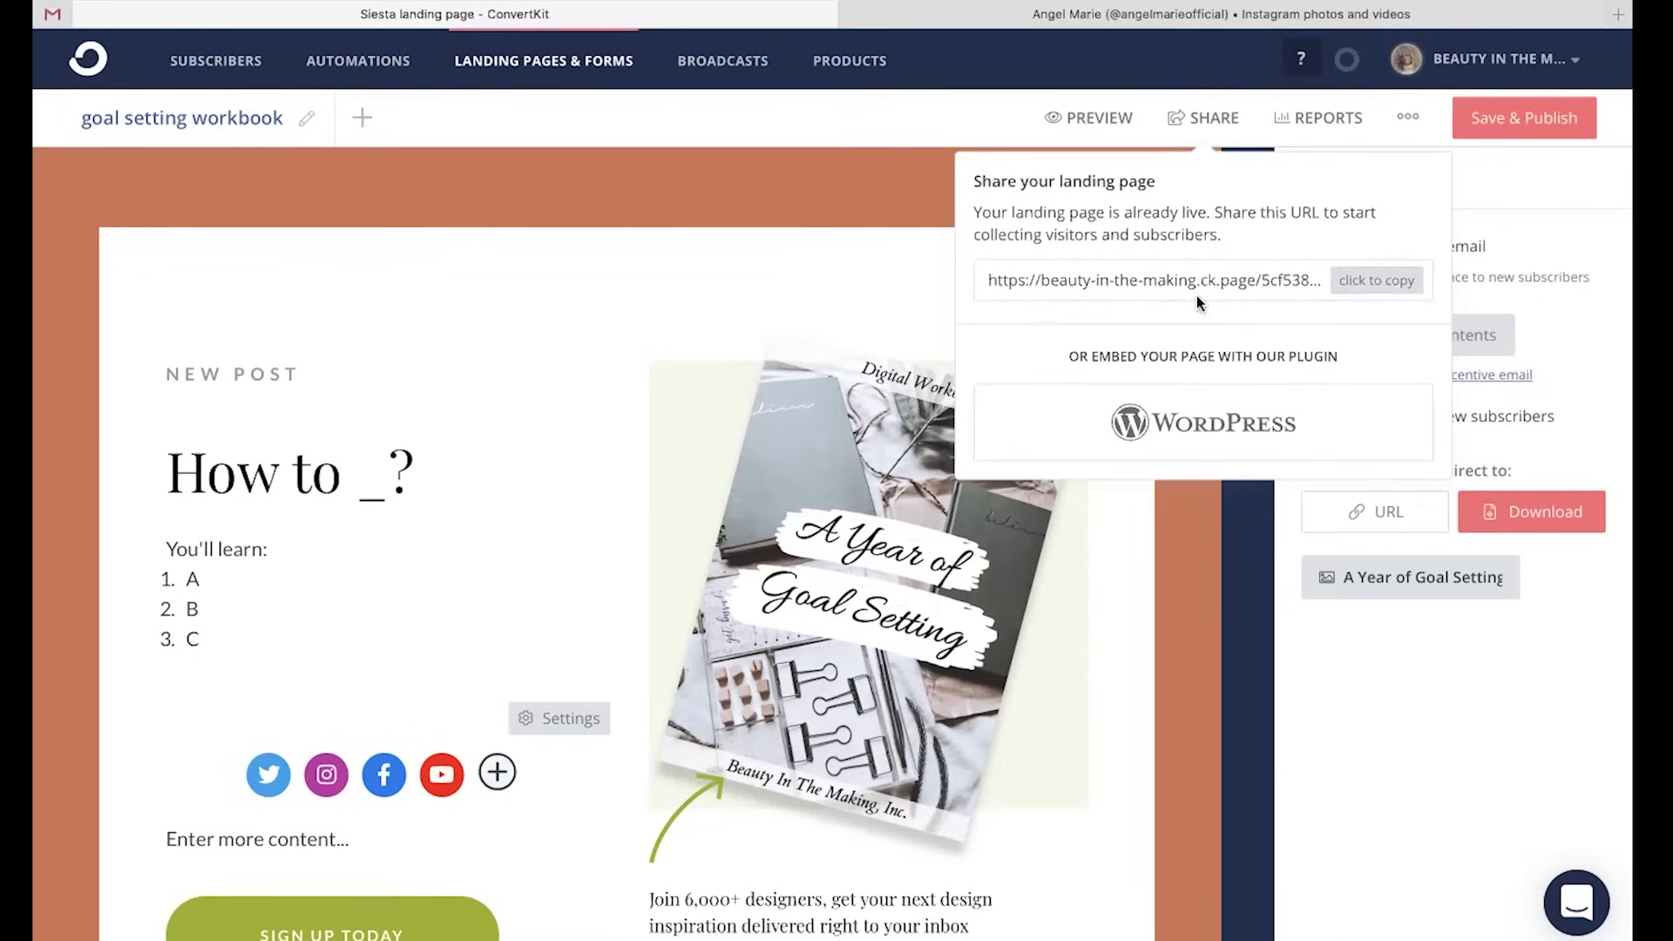
Copy the landing page's live URL from the share panel and switch to the Instagram profile
left_click(1507, 181)
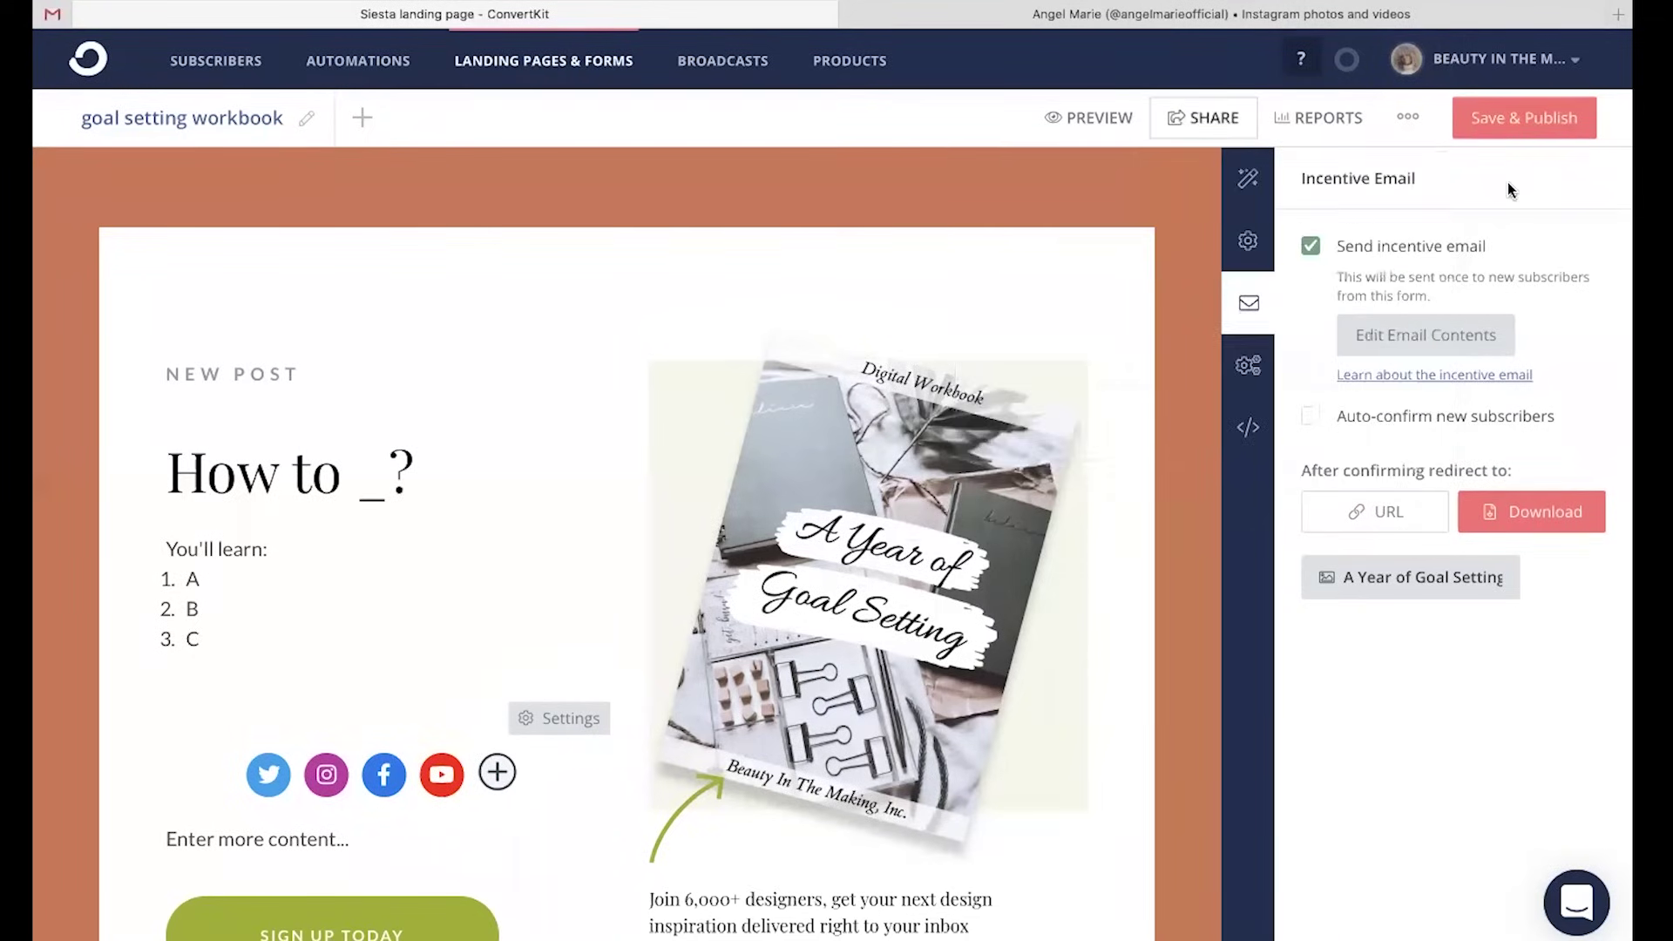
left_click(1248, 242)
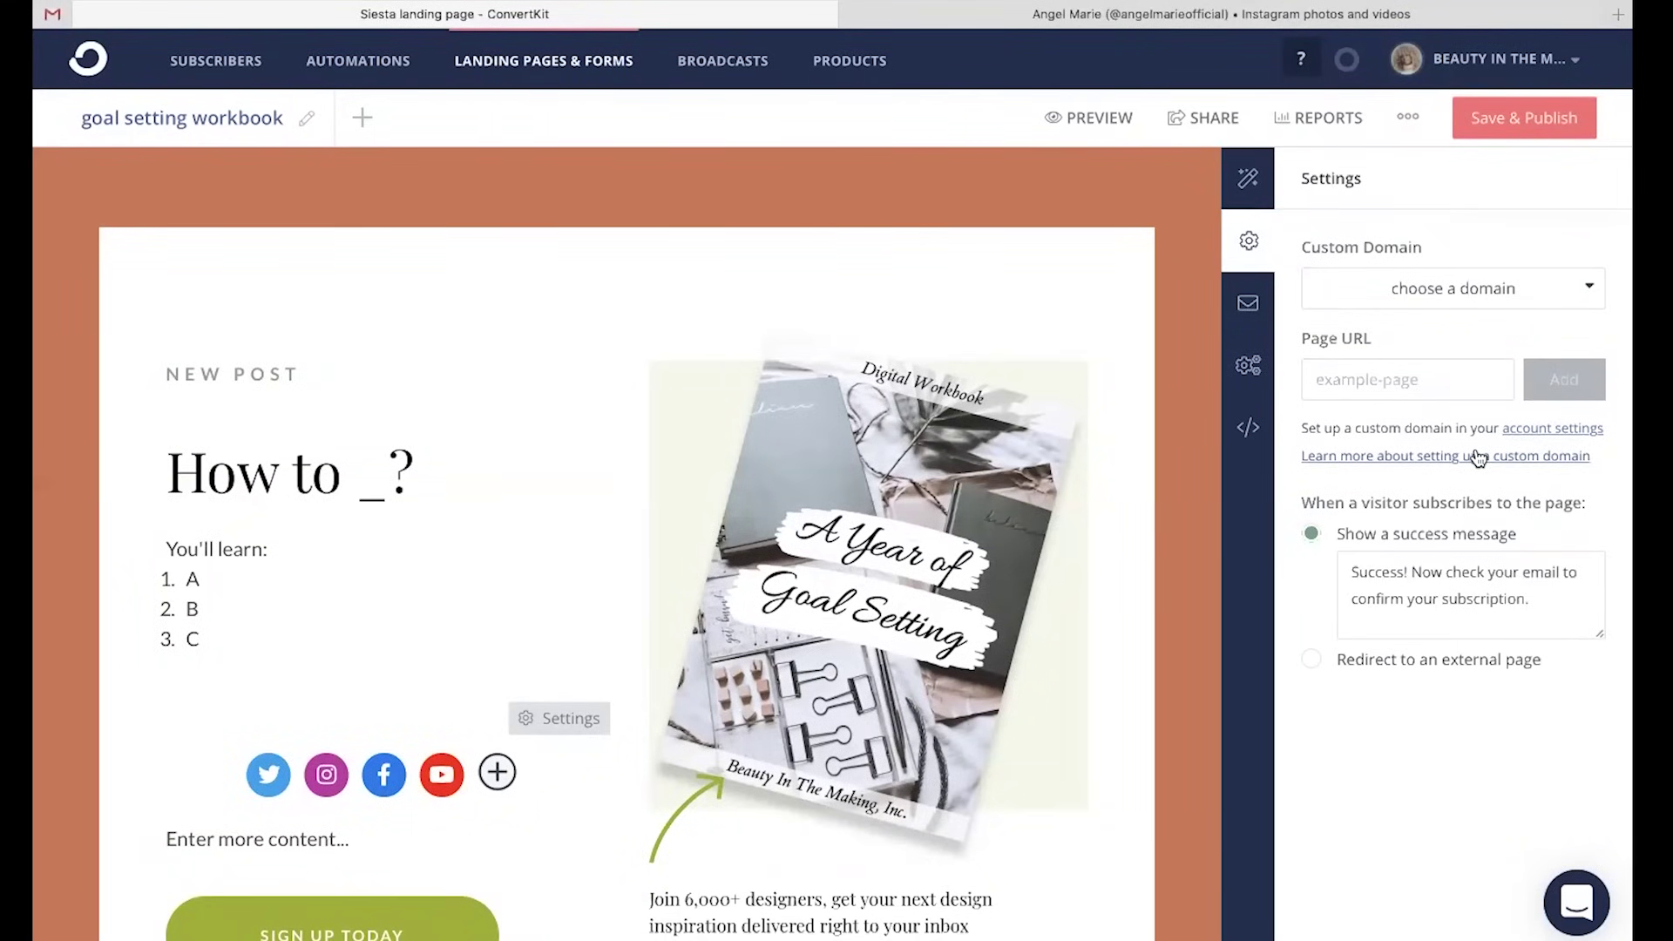
left_click(1209, 125)
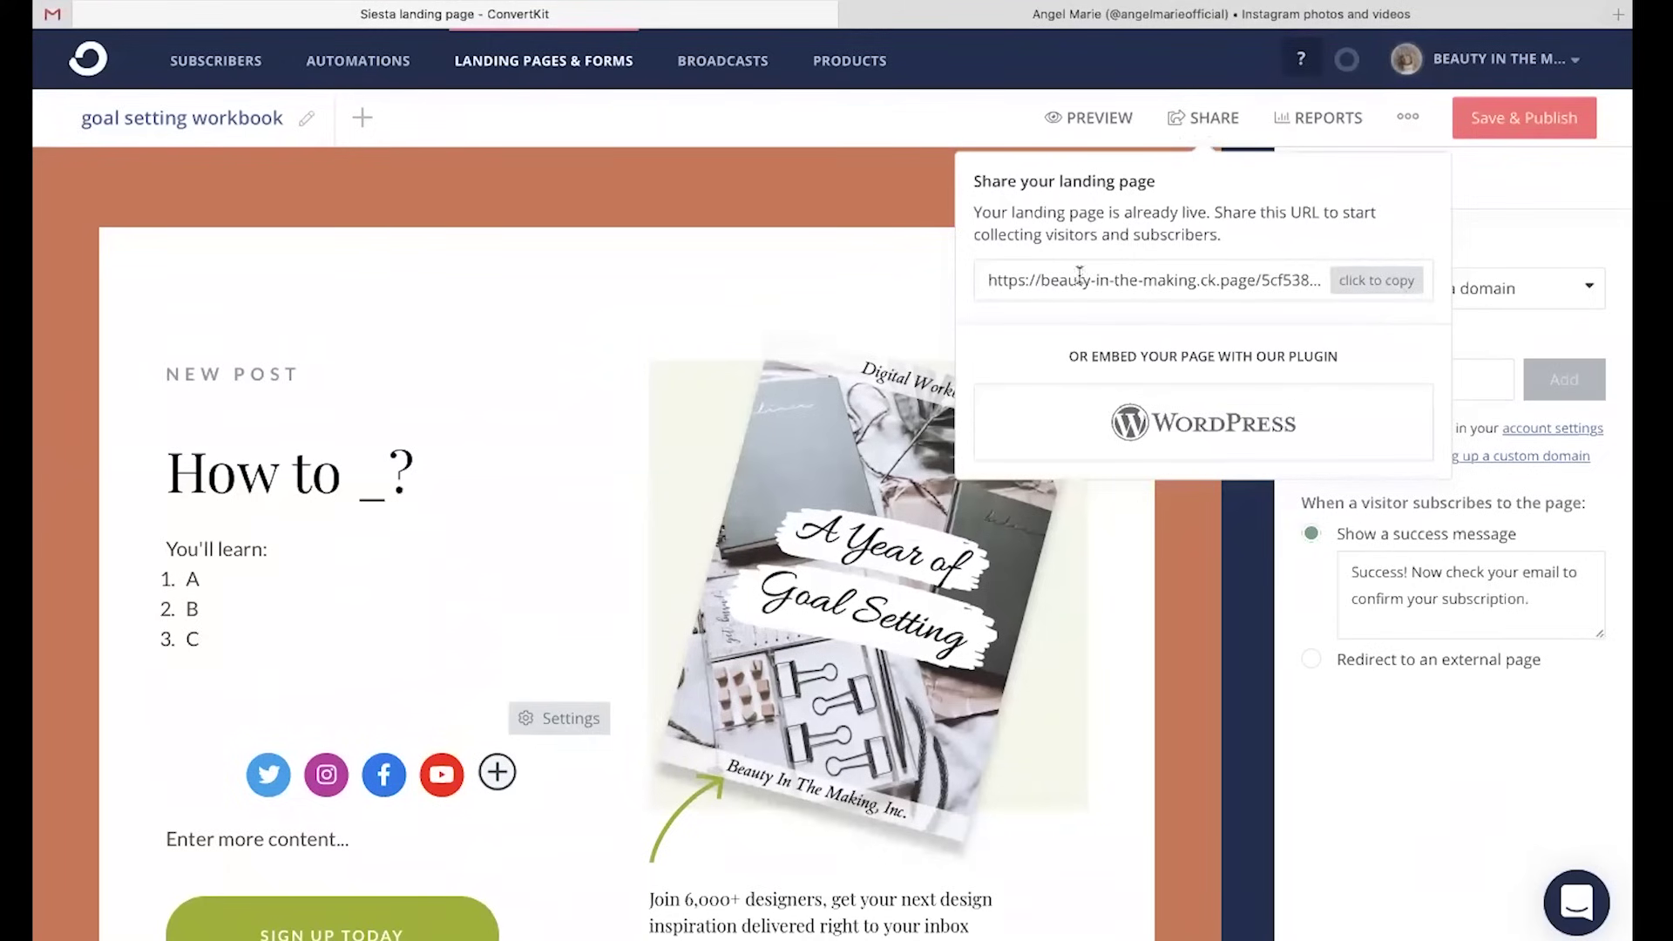
left_click(1391, 282)
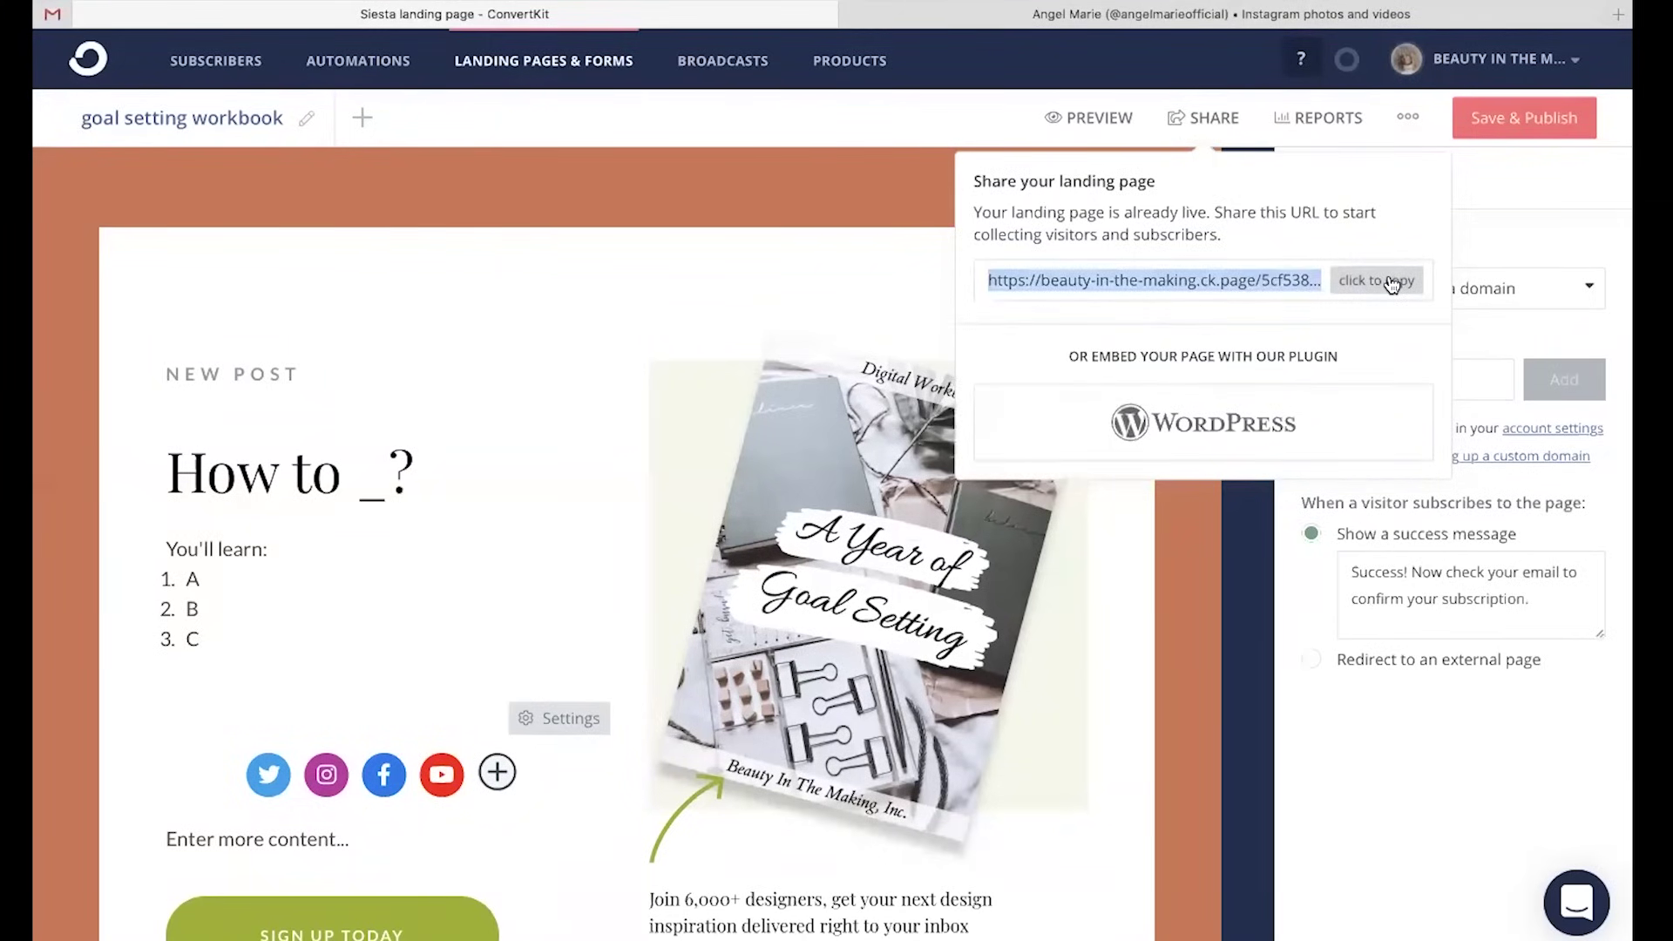
left_click(1333, 15)
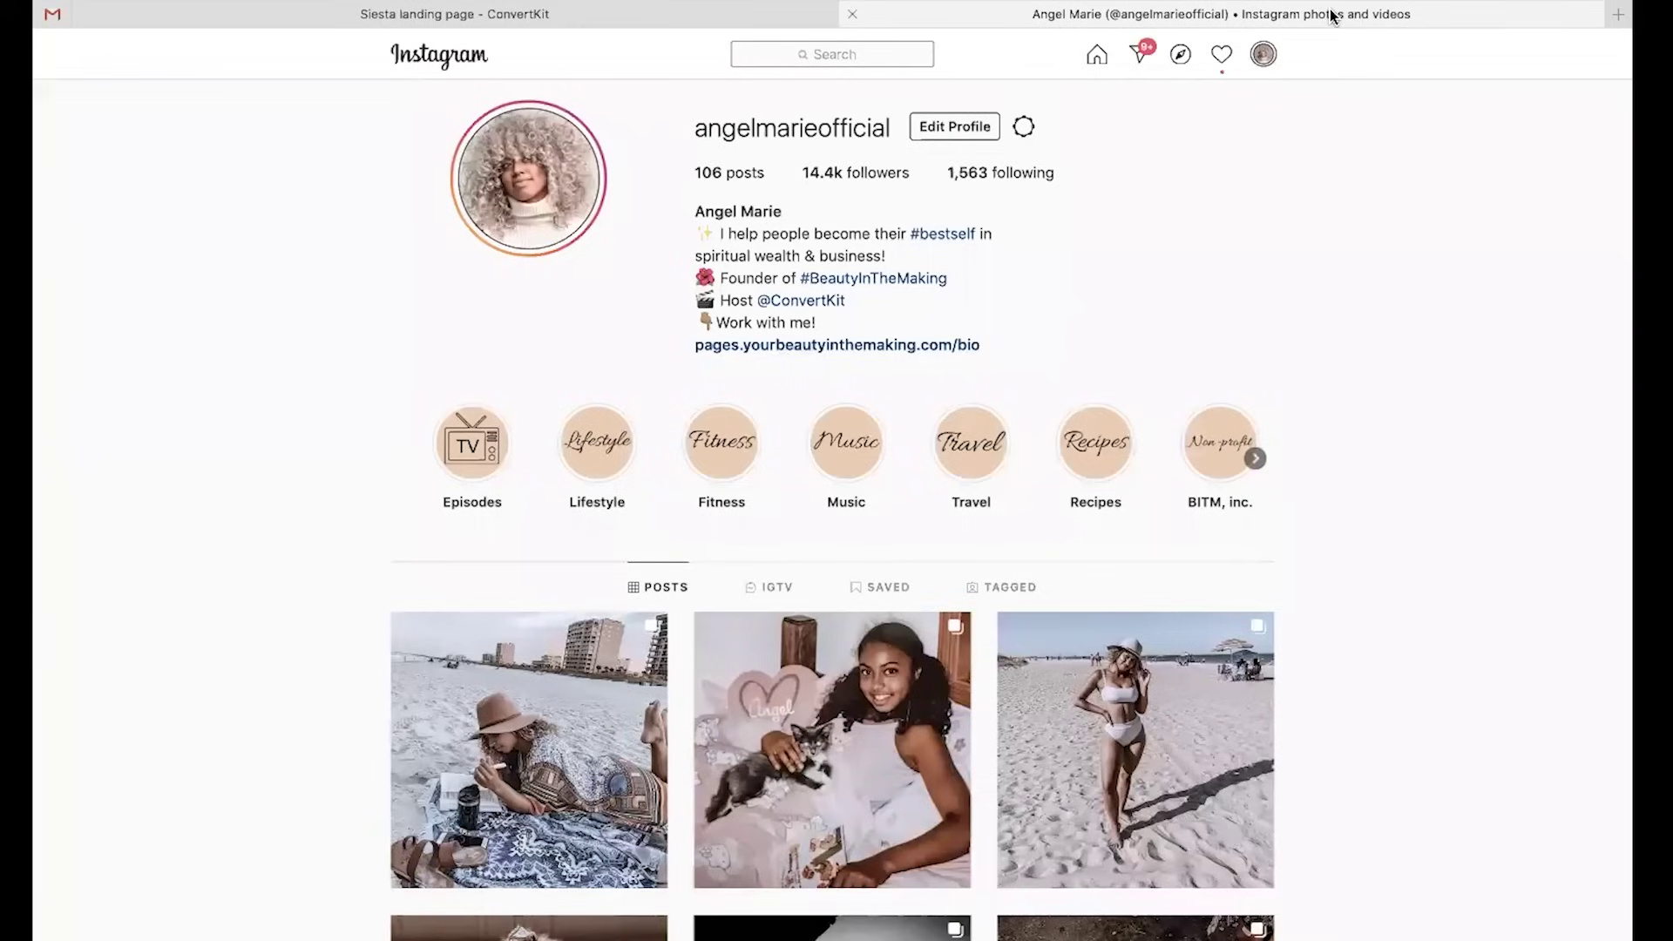
Replace the Instagram profile's Website field with the copied landing page URL
left_click(949, 131)
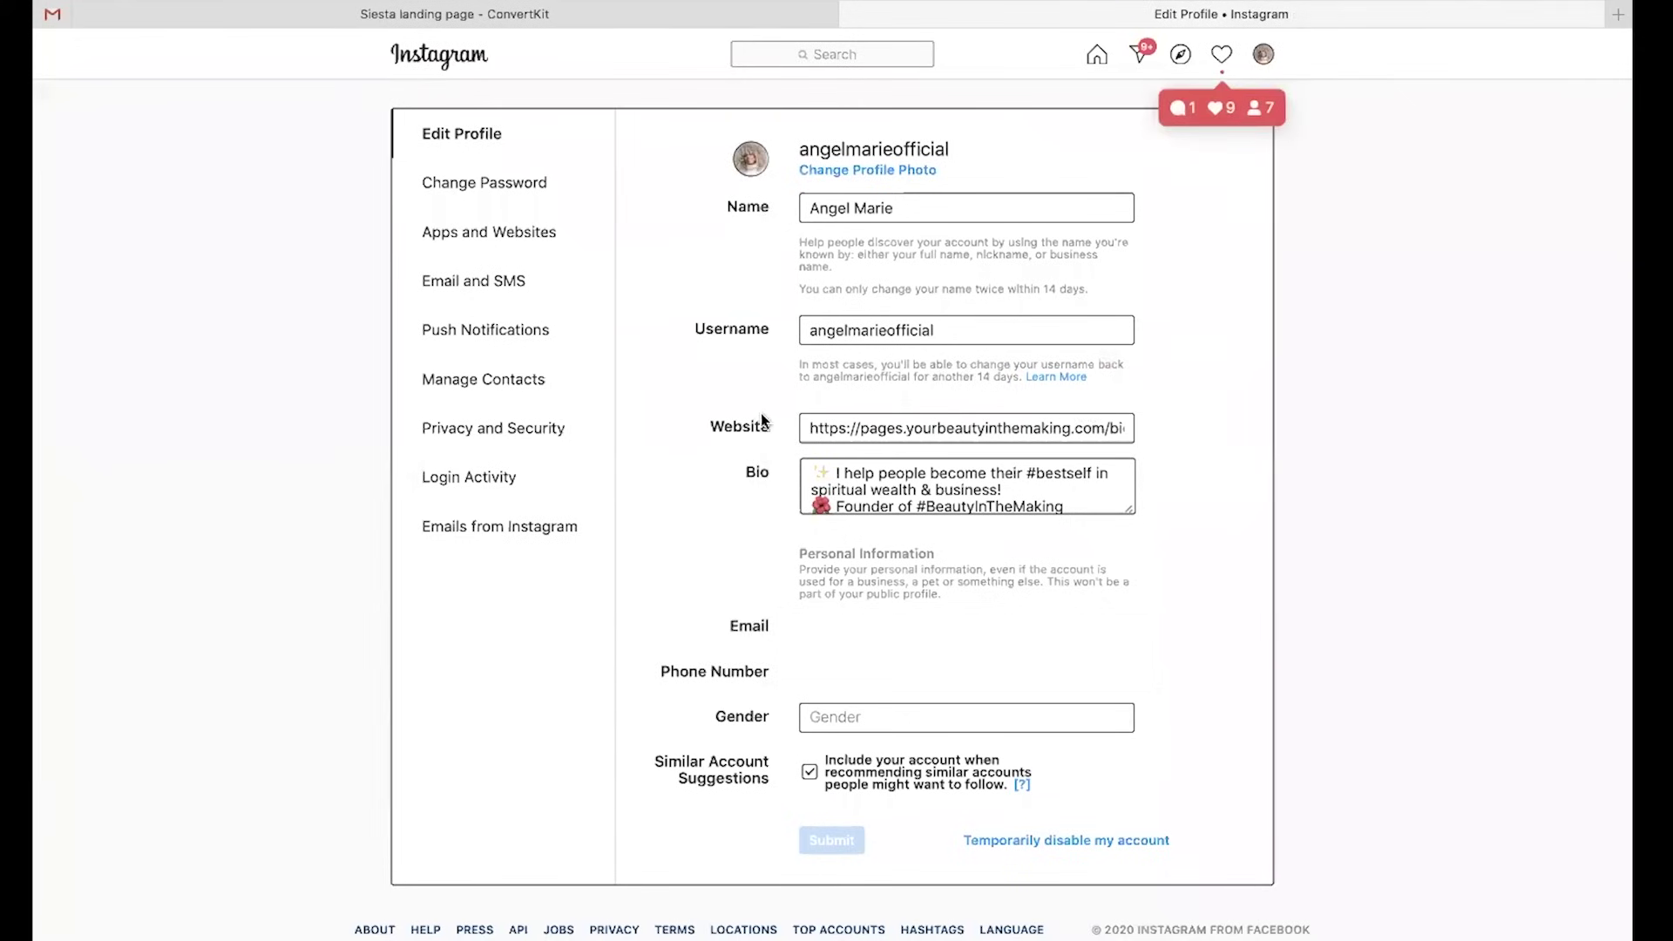
triple_click(809, 428)
key("BackSpace")
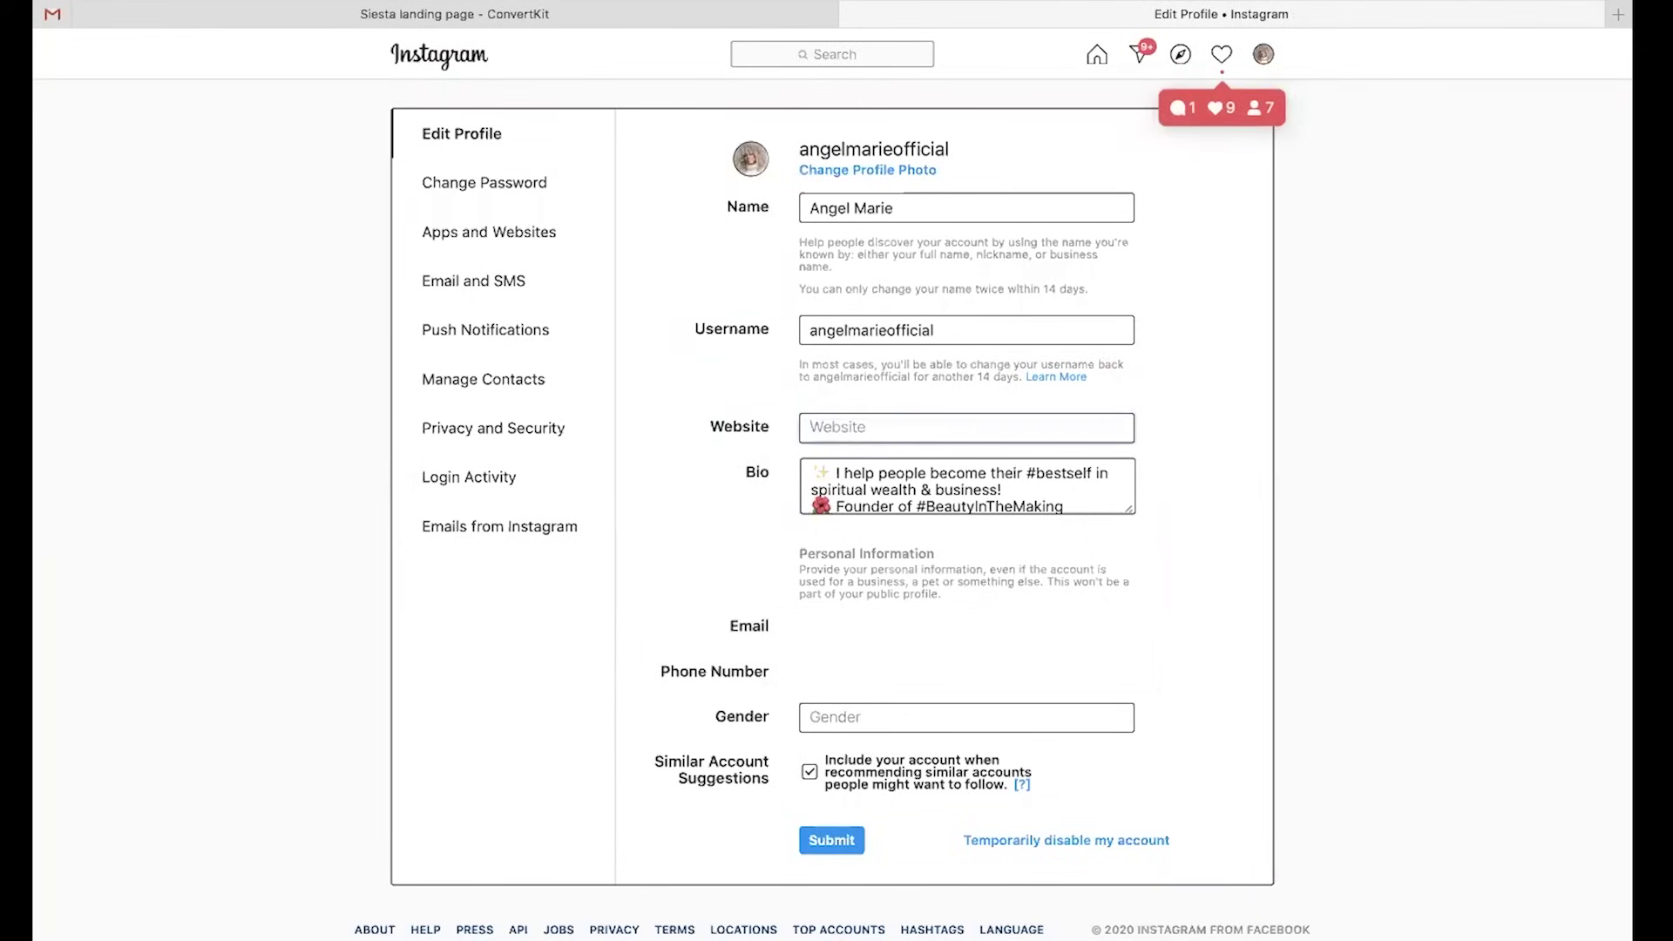
type("https://beauty-in-the-making.ck.page/5cf538e33d")
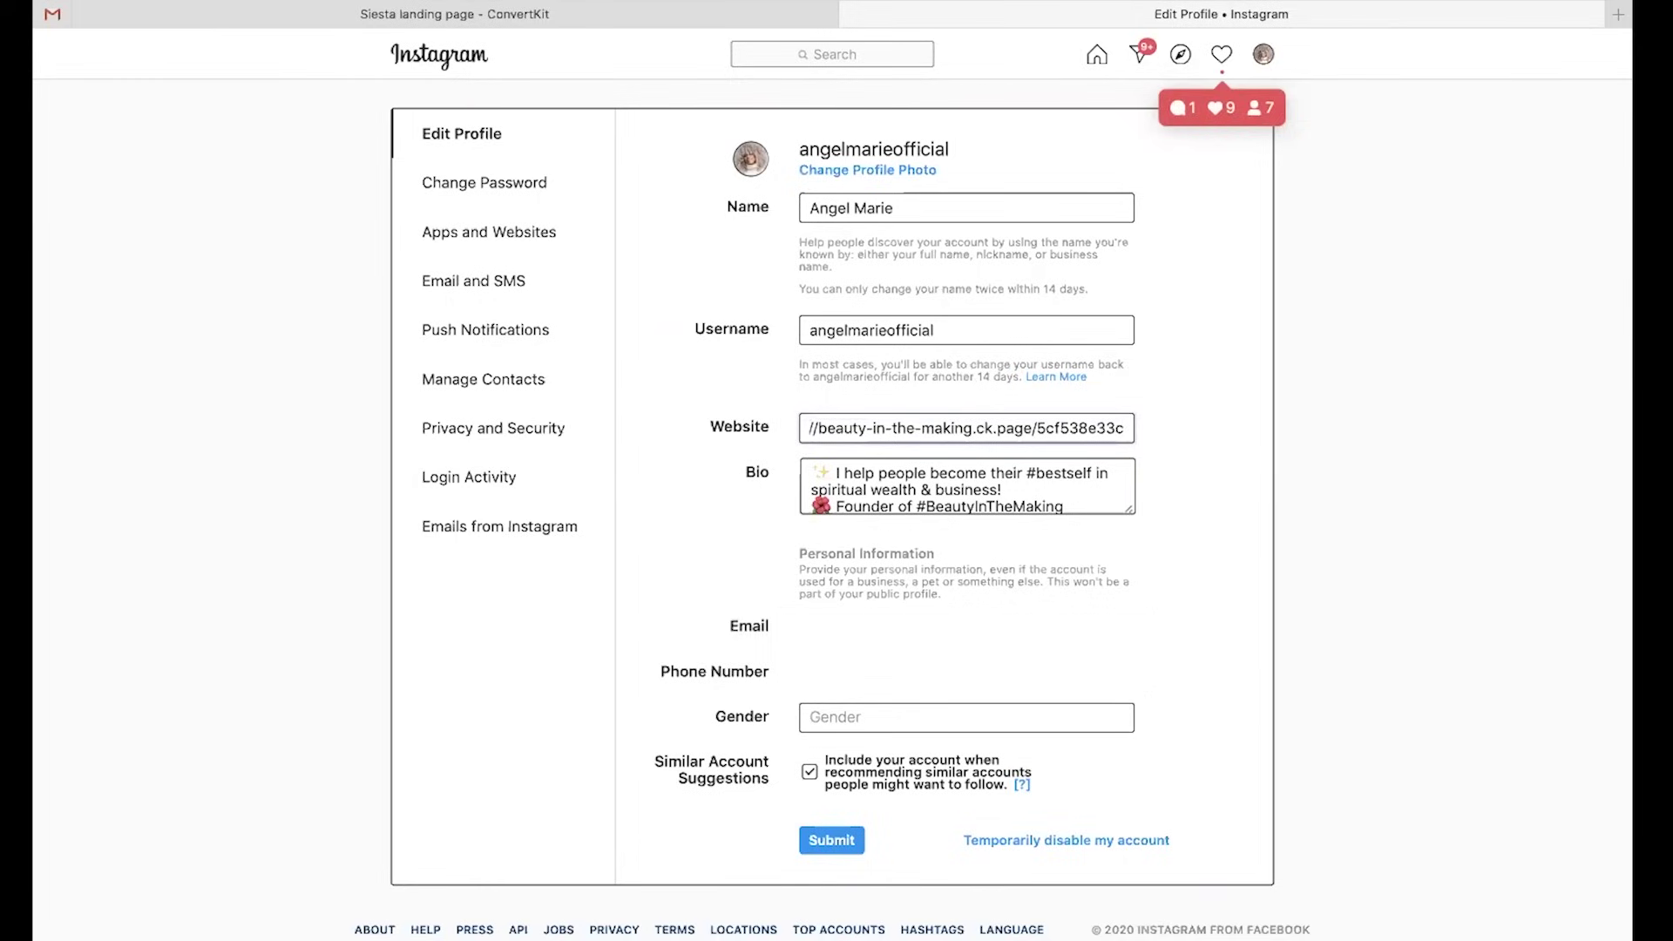